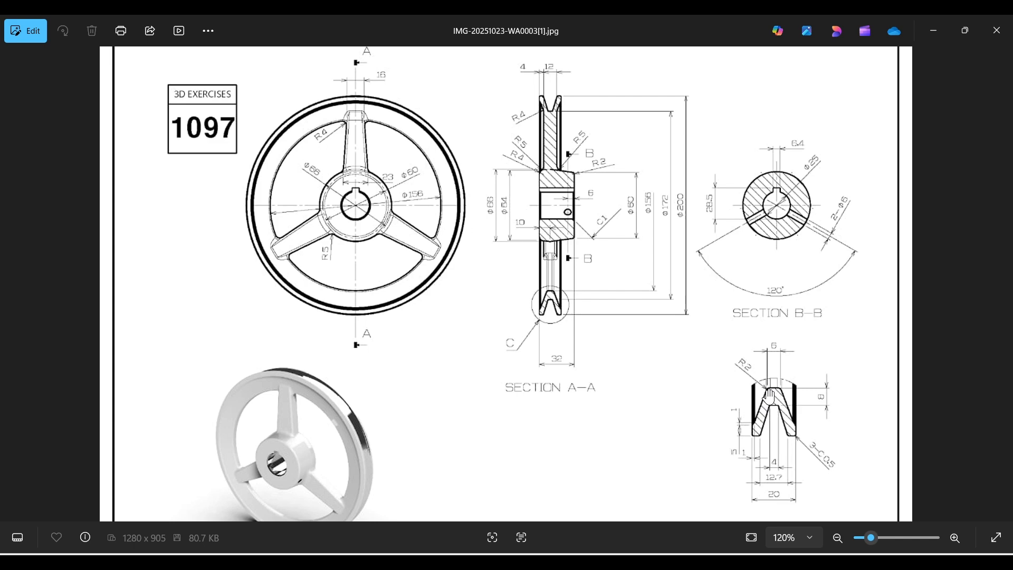
# Step: Switch from the reference drawing to Creo Parametric and start a sketch on the RIGHT plane
pyautogui.click(934, 31)
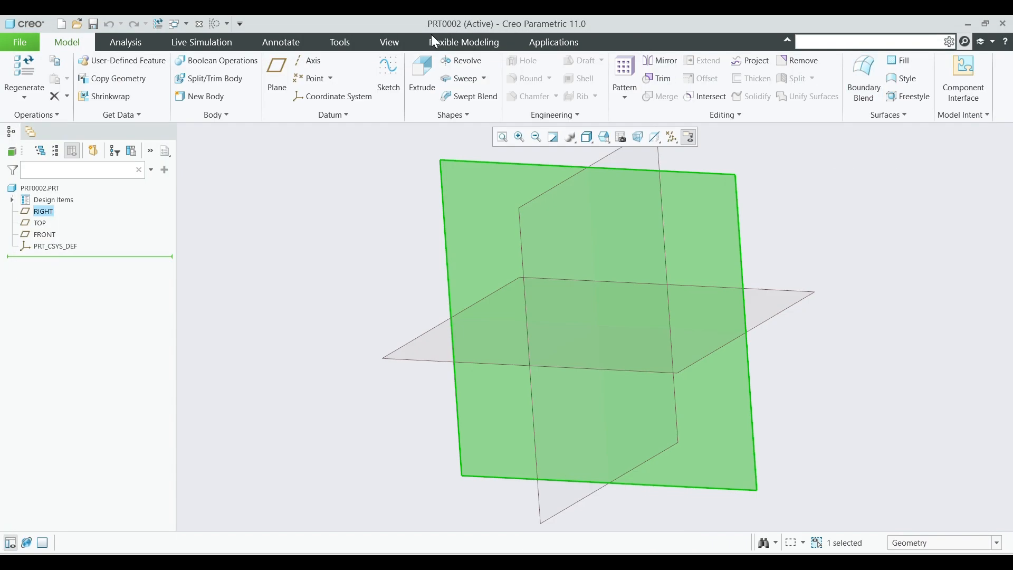
pyautogui.click(47, 212)
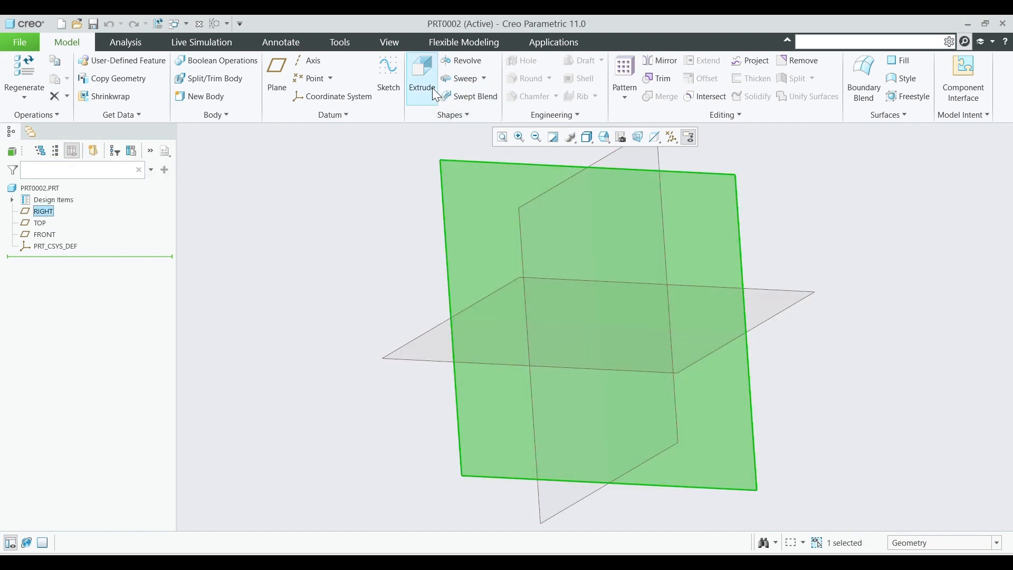
pyautogui.click(388, 76)
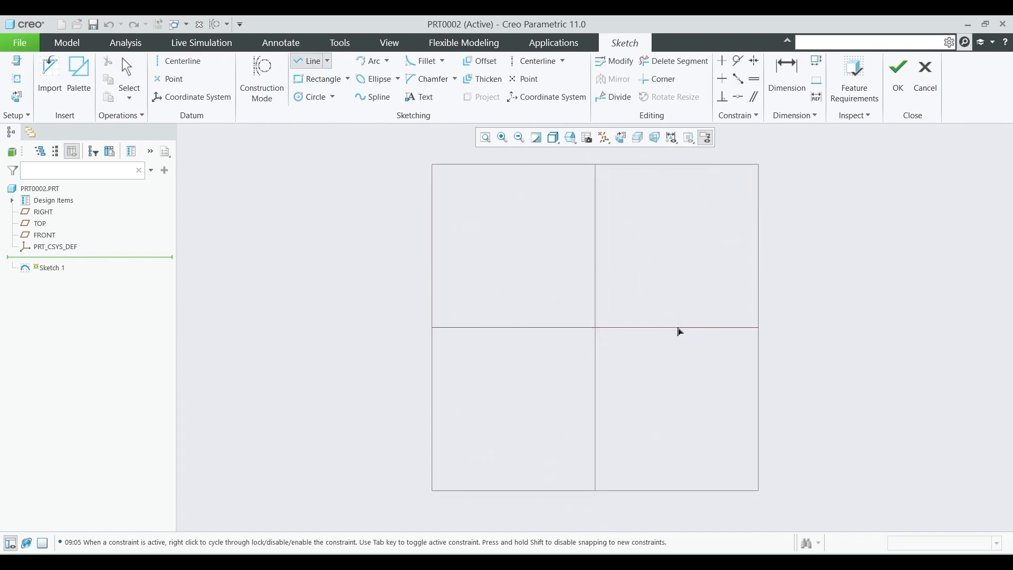
# Step: Sketch an open seven-line half rim profile about 217 wide and 119 high, starting and ending on the horizontal reference
pyautogui.click(679, 294)
pyautogui.click(757, 267)
pyautogui.click(767, 253)
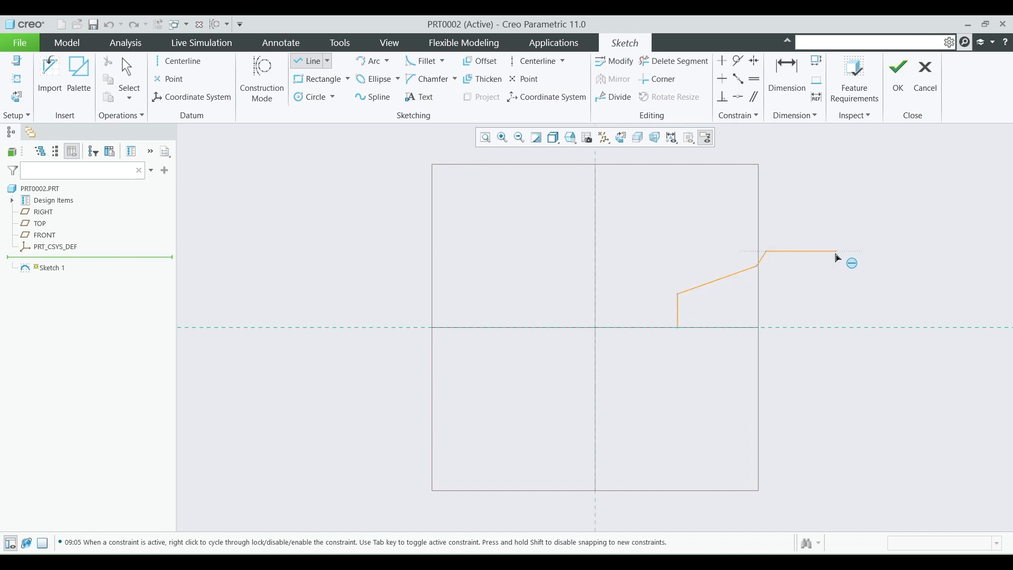
pyautogui.middleClick(819, 257)
pyautogui.click(817, 253)
pyautogui.click(817, 284)
pyautogui.click(727, 310)
pyautogui.middleClick(734, 336)
pyautogui.middleClick(753, 333)
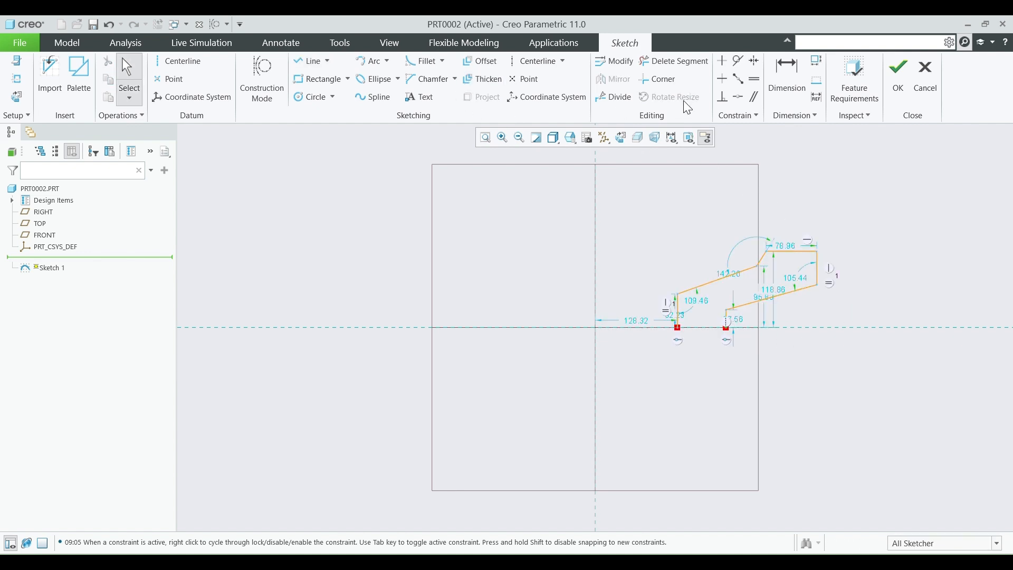
# Step: Dimension the height from the horizontal reference to the profile's upper outer corner as 10
pyautogui.click(786, 74)
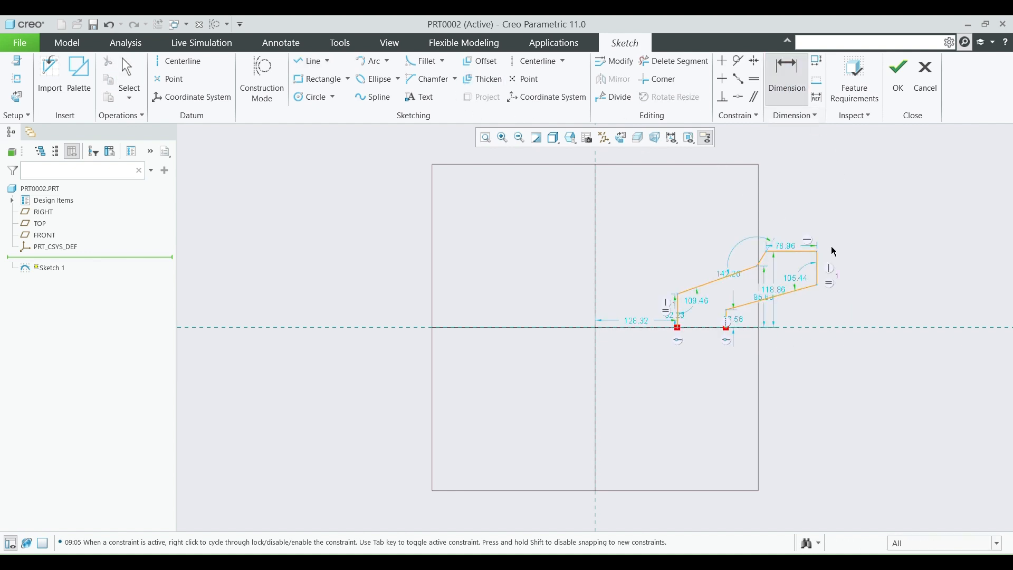
pyautogui.click(844, 328)
pyautogui.click(817, 251)
pyautogui.middleClick(866, 294)
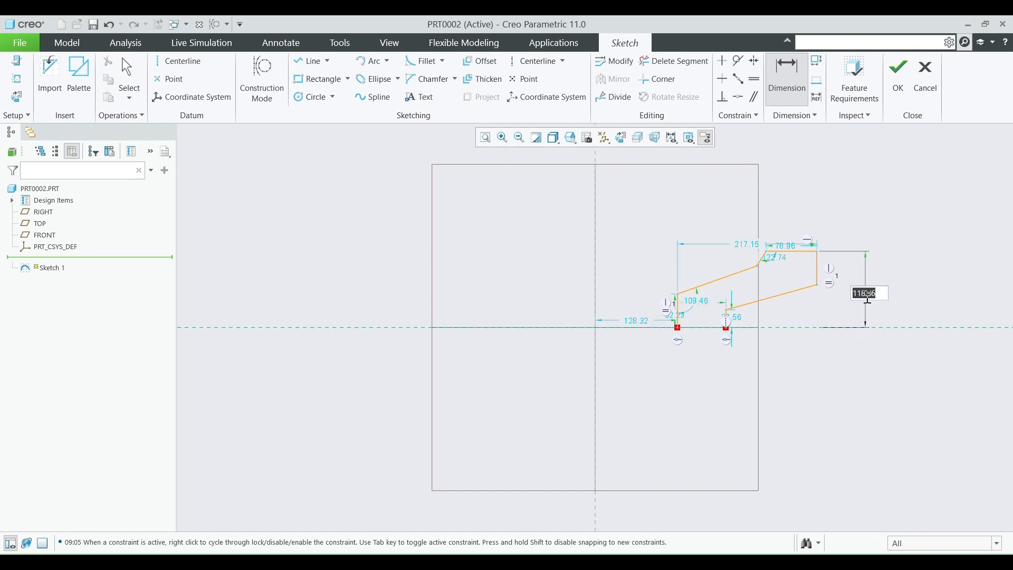
pyautogui.write('10')
pyautogui.press('Return')
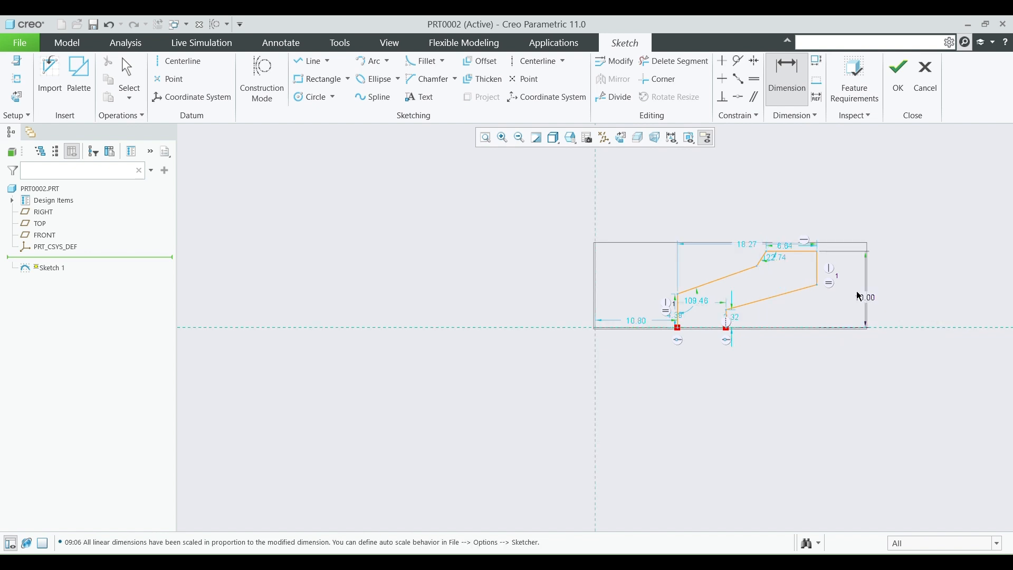
# Step: Dimension the lower end of the outer vertical line from the horizontal reference as 12.7/2
pyautogui.click(817, 285)
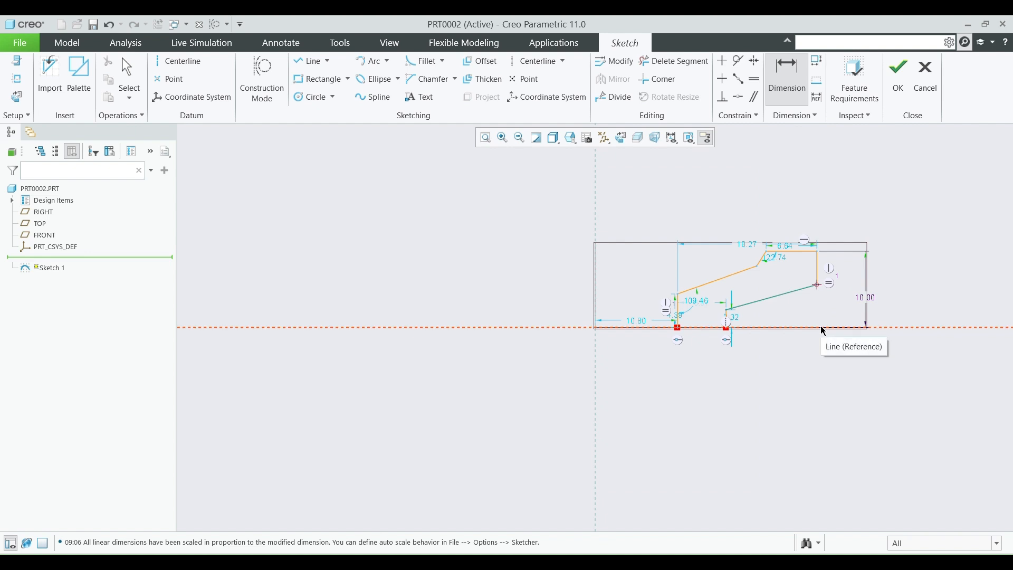
pyautogui.click(822, 327)
pyautogui.middleClick(826, 317)
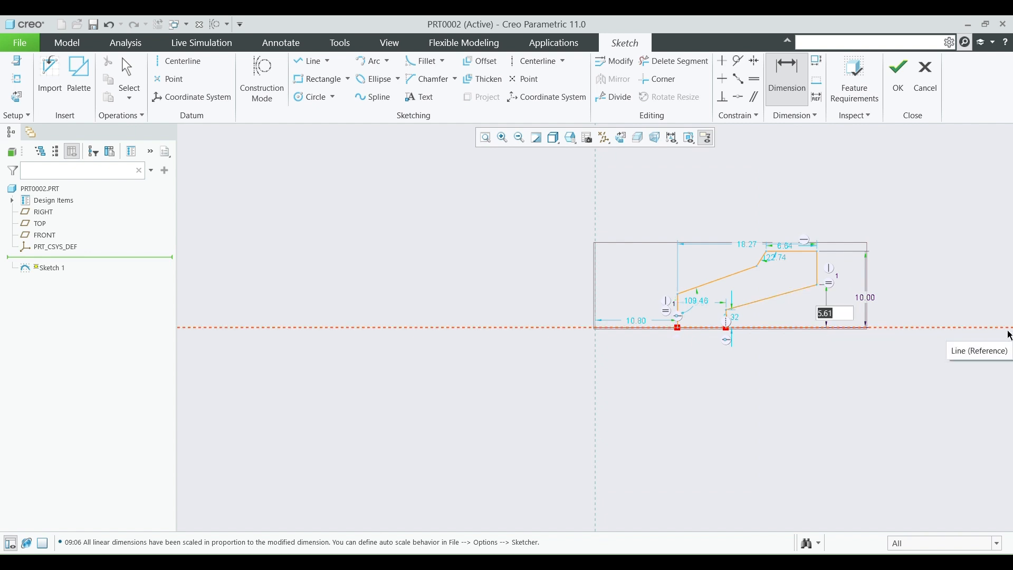
pyautogui.write('12.7')
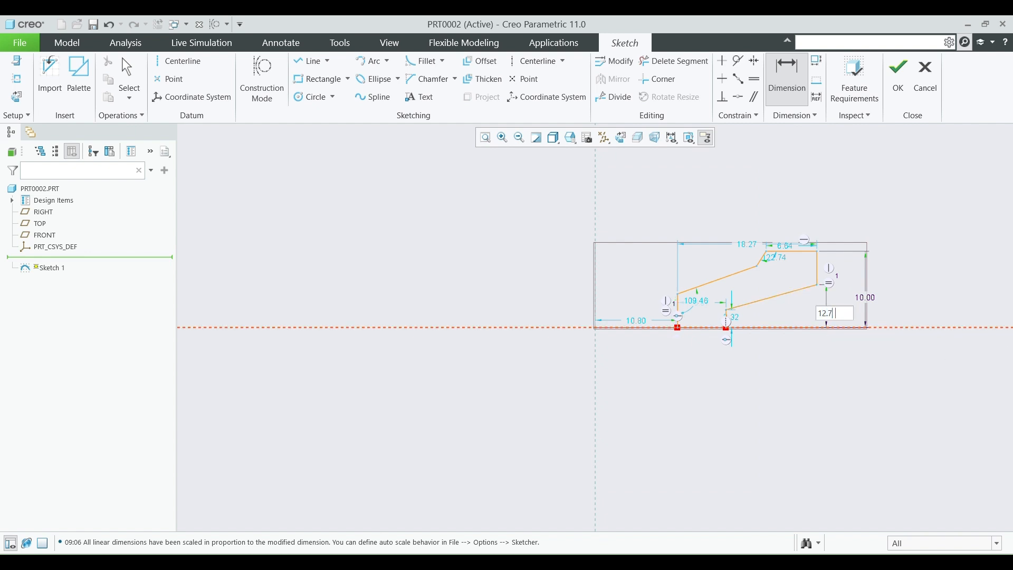
pyautogui.write('/2')
pyautogui.press('Return')
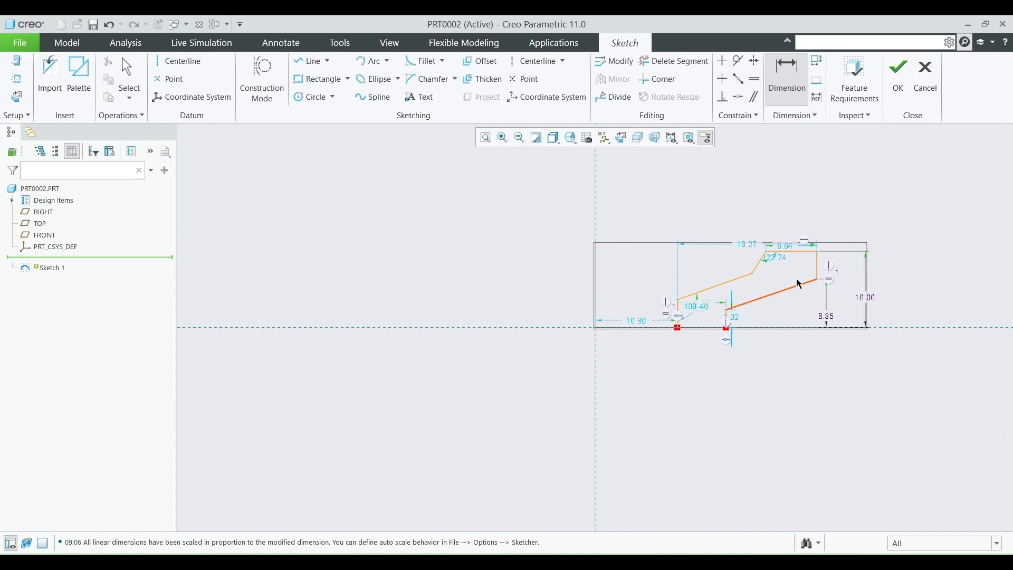
# Step: Set the profile's upper horizontal edge to 5 and the short vertical line at the groove bottom to 2
pyautogui.doubleClick(789, 246)
pyautogui.write('5')
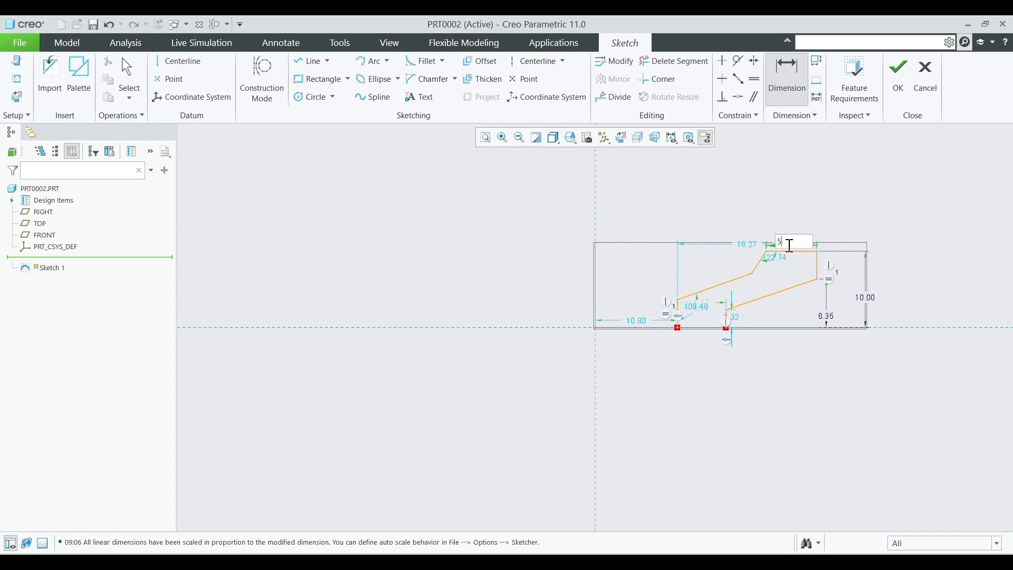
pyautogui.press('Return')
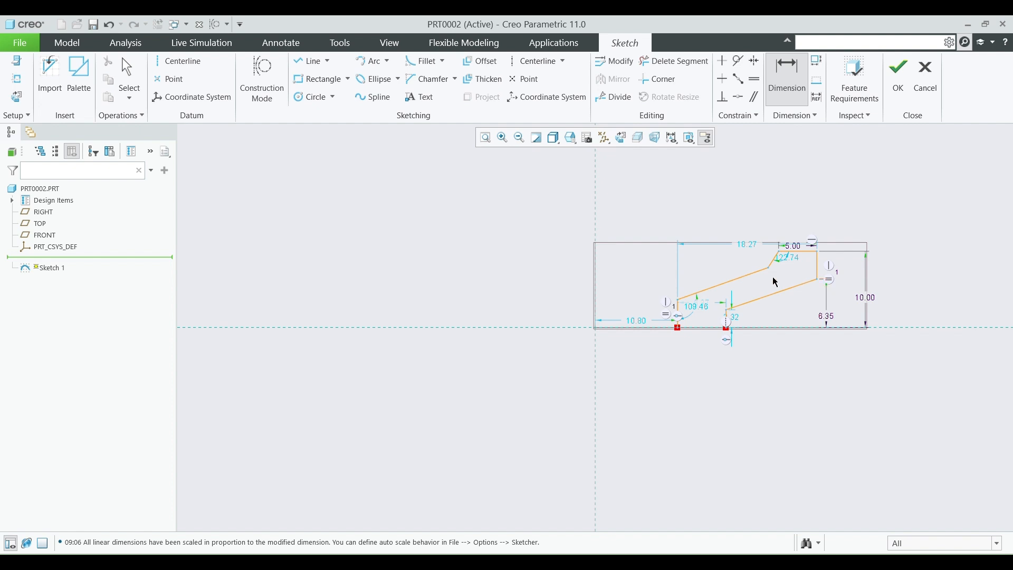
pyautogui.scroll(5, 685, 322)
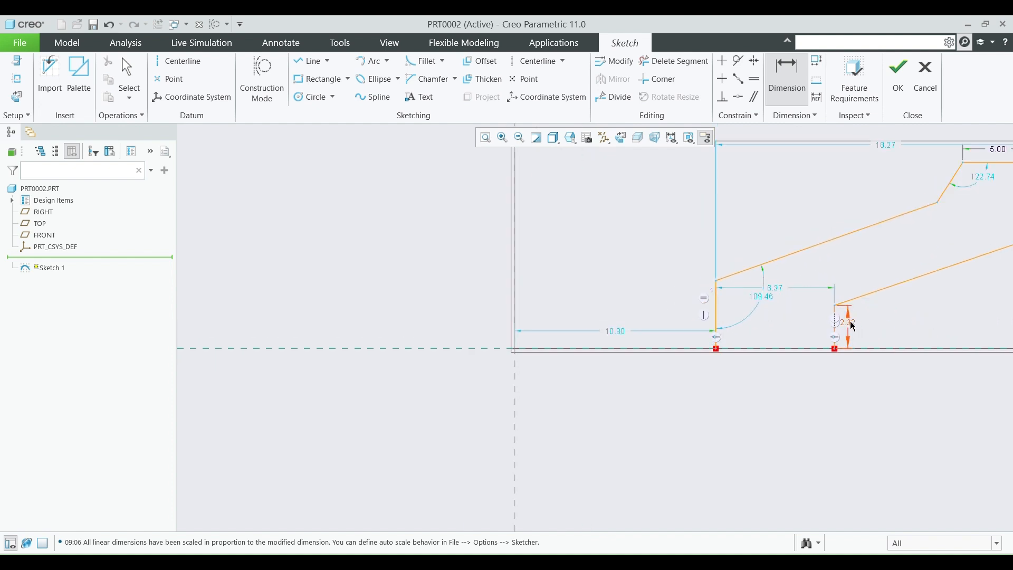
pyautogui.doubleClick(847, 323)
pyautogui.write('2')
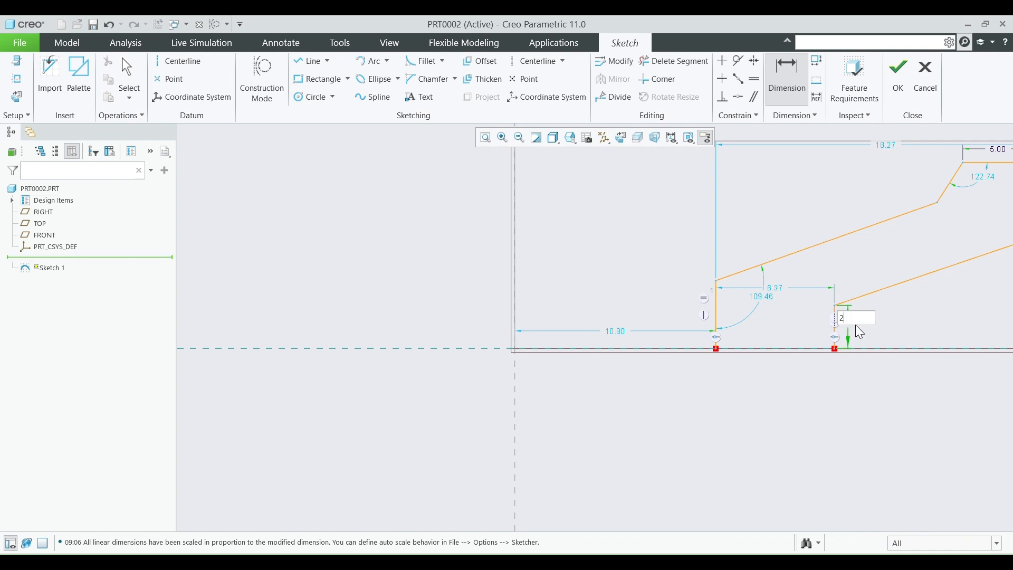
pyautogui.press('Return')
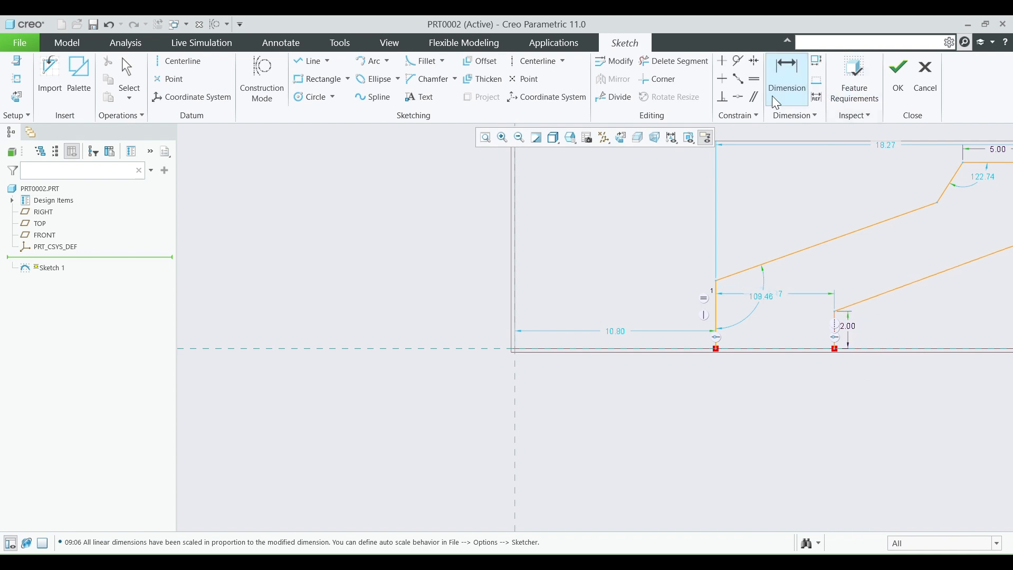
# Step: Dimension the innermost vertical line as 3, deleting the conflicting Equal lengths constraint
pyautogui.click(715, 300)
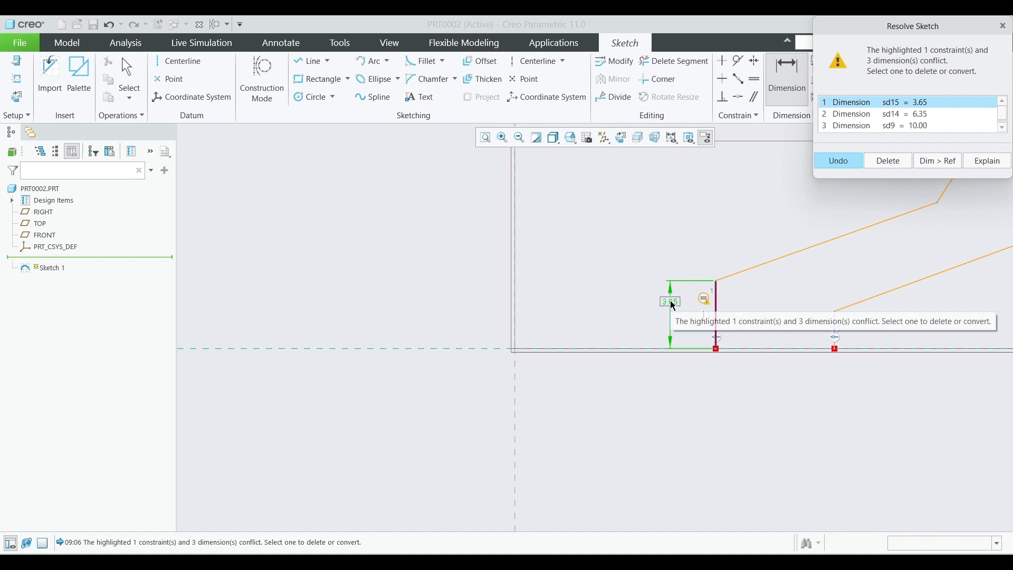
pyautogui.scroll(-1, 879, 125)
pyautogui.click(881, 127)
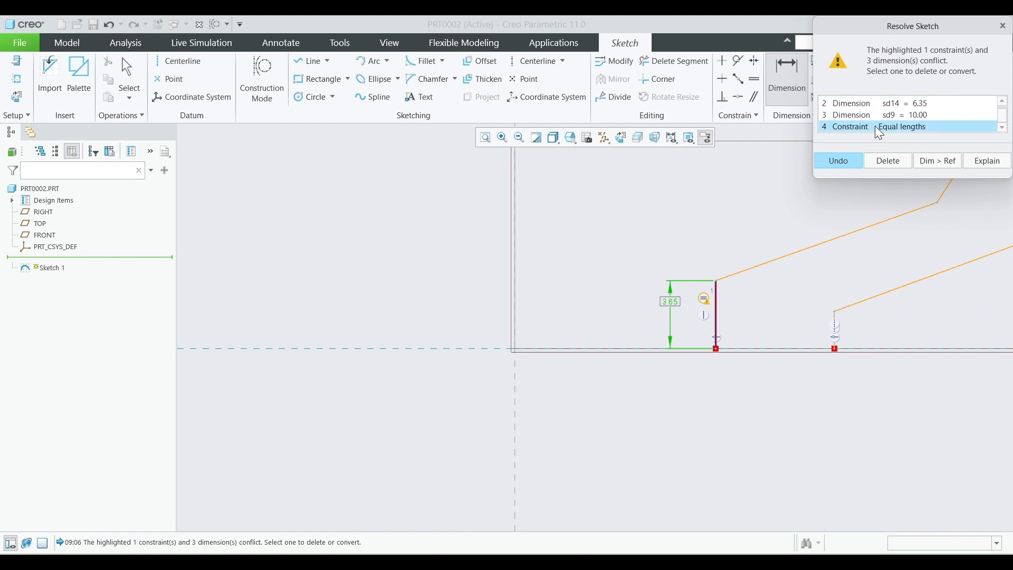
pyautogui.click(883, 160)
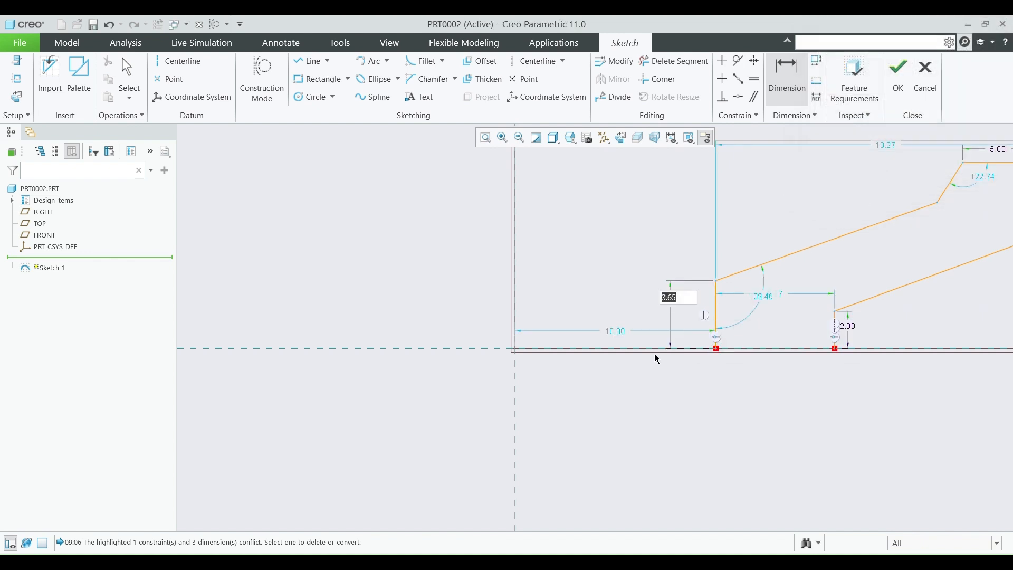
pyautogui.write('3')
pyautogui.press('Return')
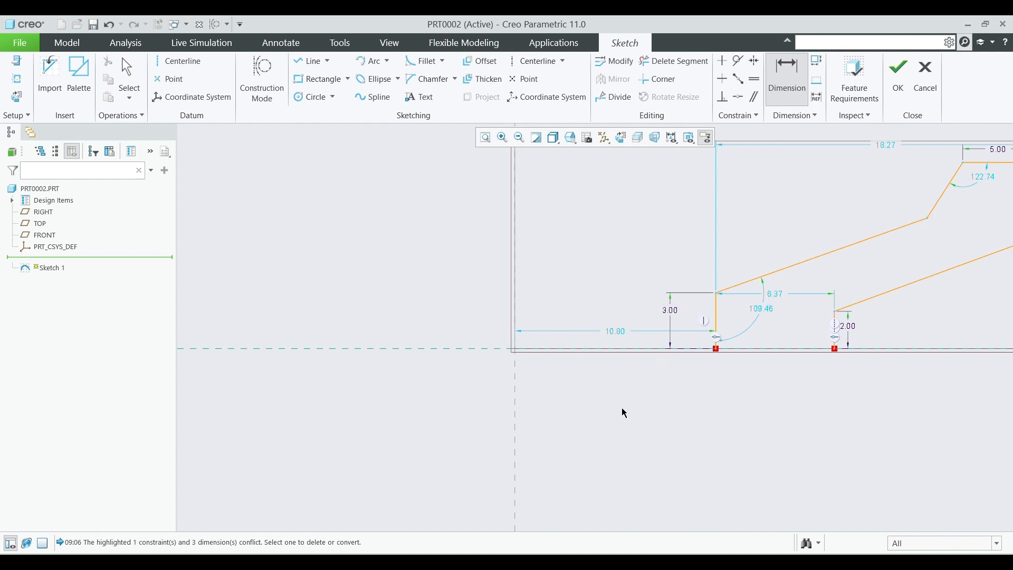
# Step: Dimension the short slanted line next to the upper edge with a horizontal offset of 1 and a vertical offset of 1
pyautogui.scroll(3, 489, 375)
pyautogui.scroll(-3, 810, 329)
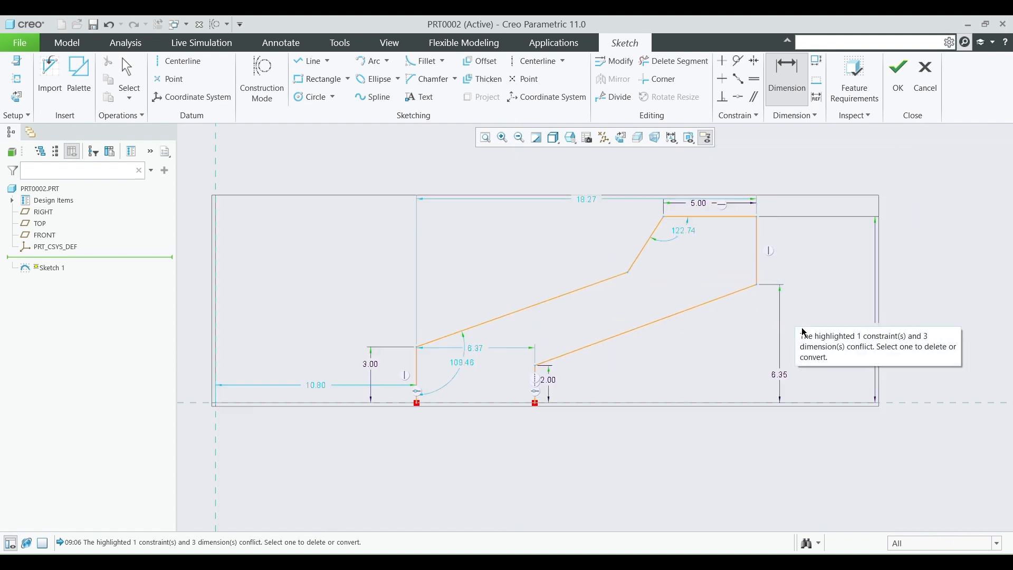
pyautogui.click(781, 83)
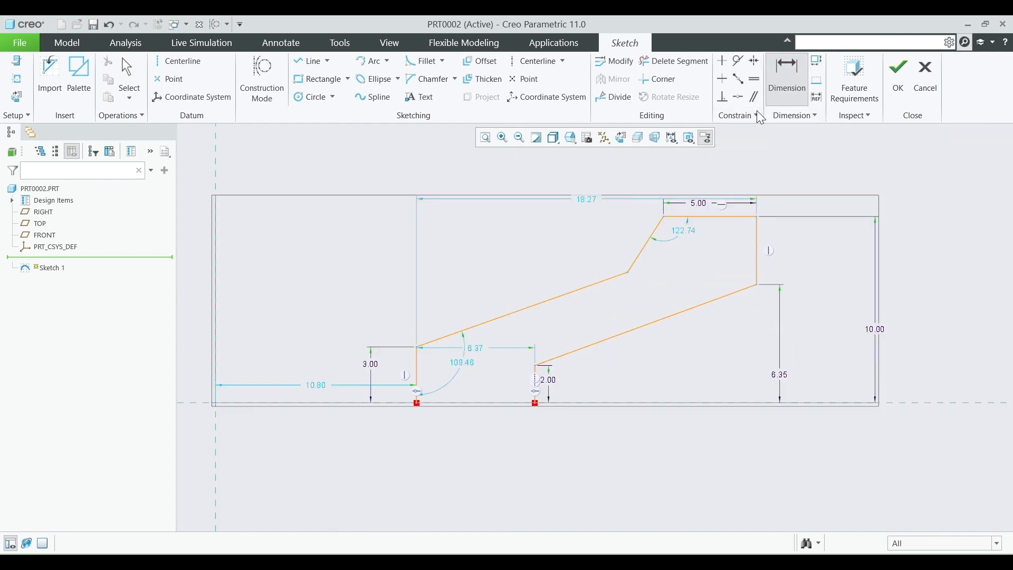
pyautogui.click(633, 260)
pyautogui.middleClick(637, 178)
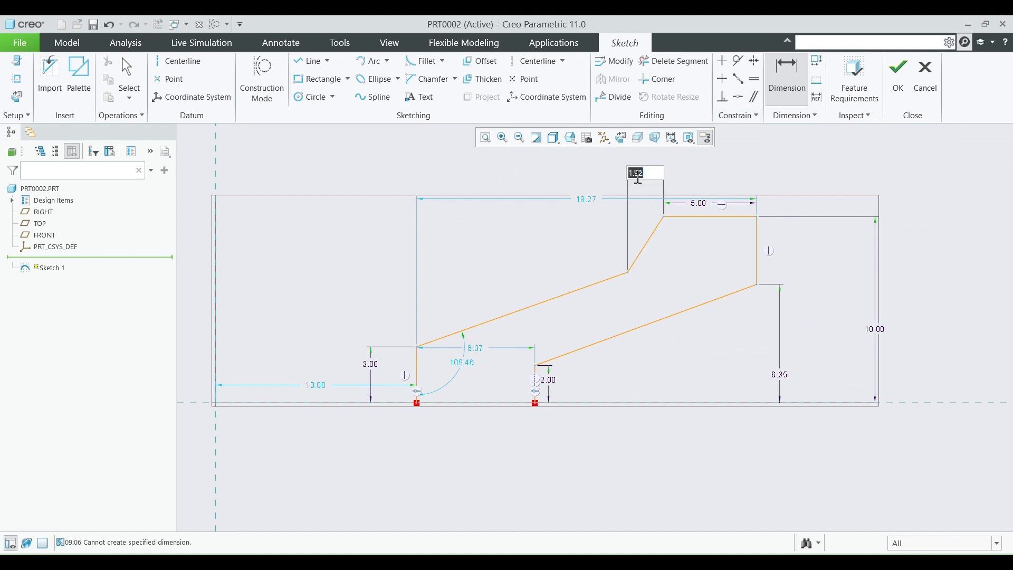
pyautogui.write('1')
pyautogui.press('Return')
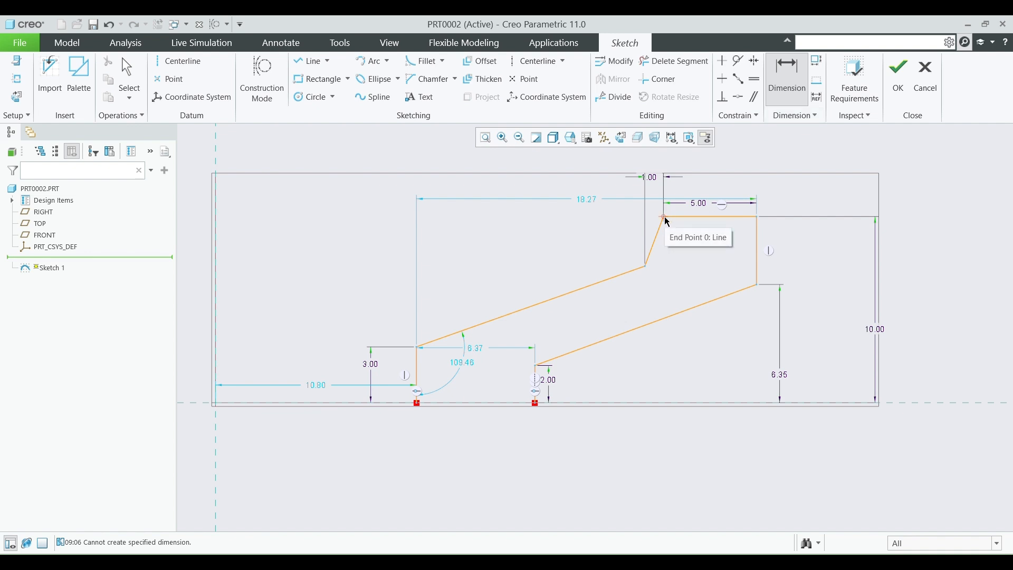
pyautogui.middleClick(817, 237)
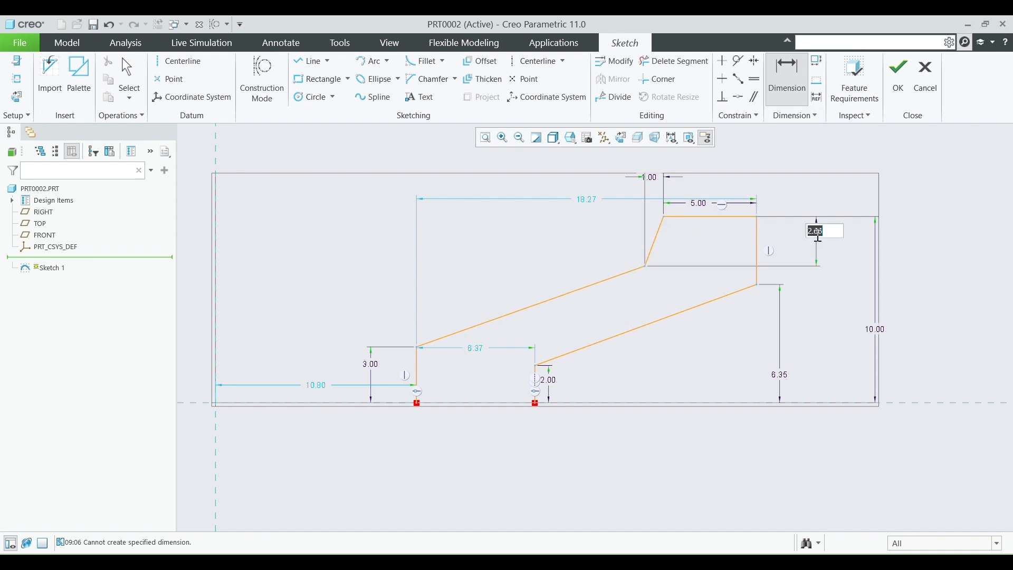
pyautogui.write('1')
pyautogui.press('Return')
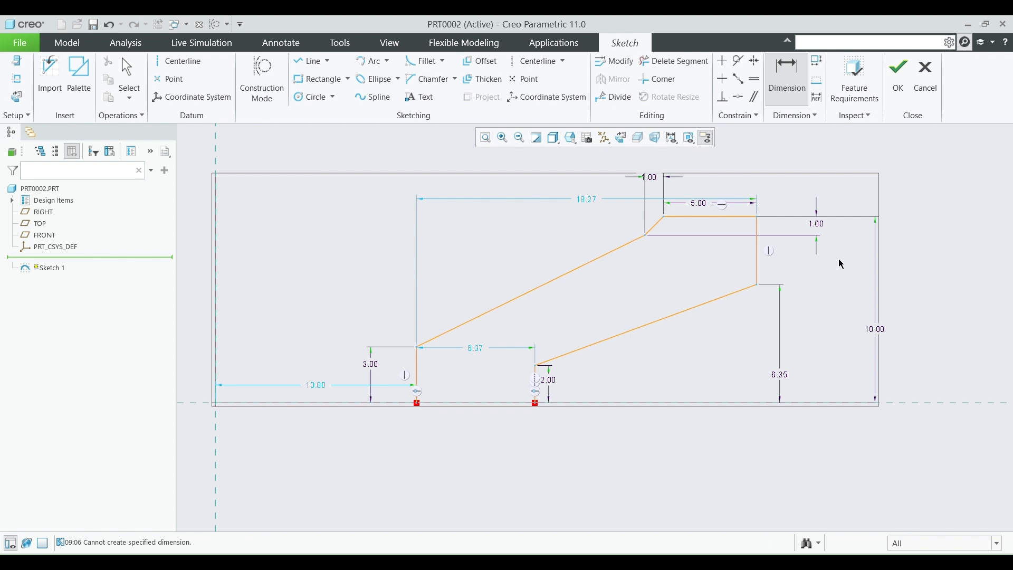
# Step: Set the horizontal distance between the two short vertical lines on the horizontal reference to 8
pyautogui.scroll(-2, 675, 346)
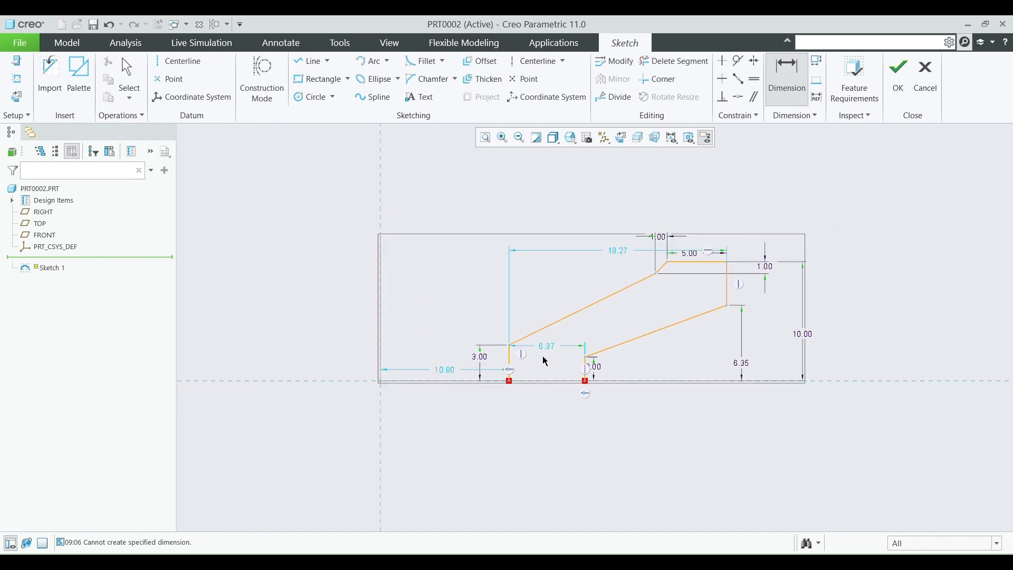
pyautogui.doubleClick(547, 347)
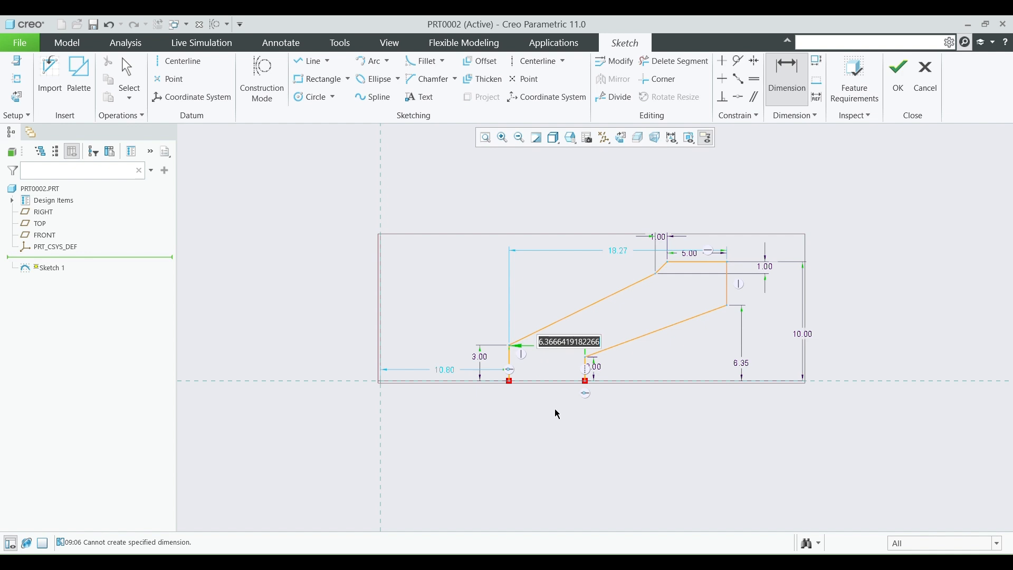
pyautogui.write('8')
pyautogui.press('Return')
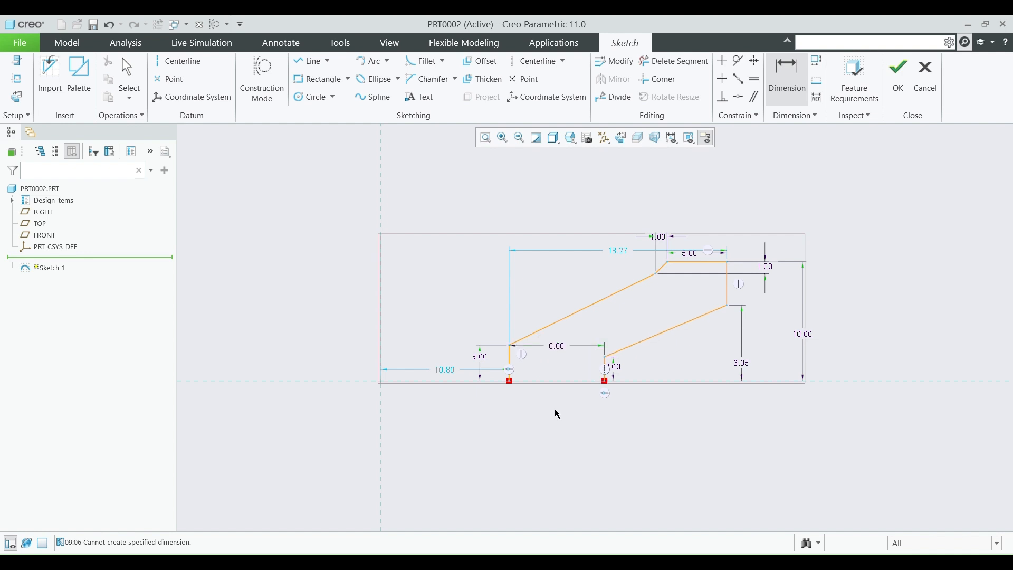
# Step: Check the pulley reference drawing and dimension the outer vertical line at 100 from the vertical reference
pyautogui.scroll(-2, 675, 448)
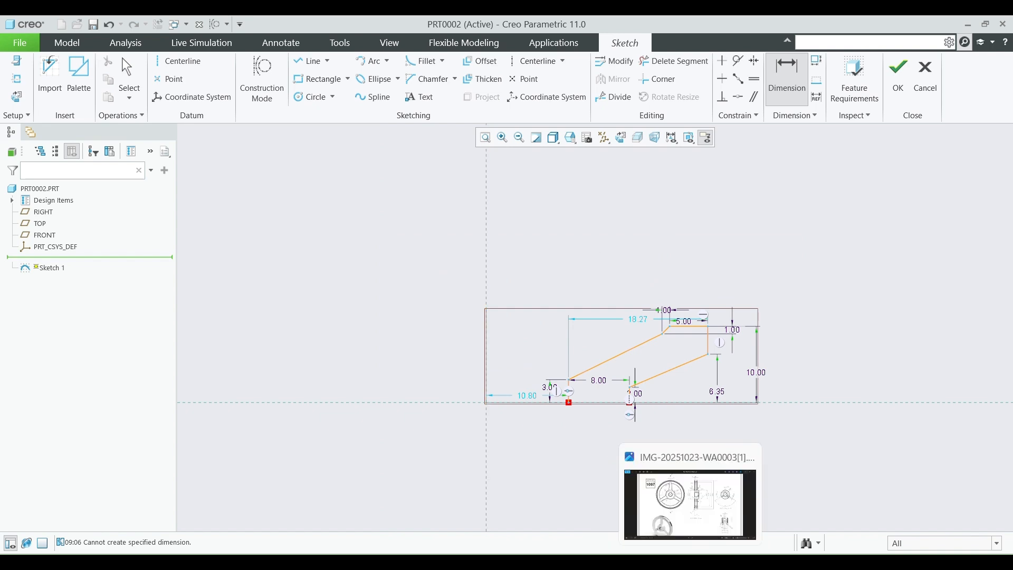
pyautogui.click(699, 488)
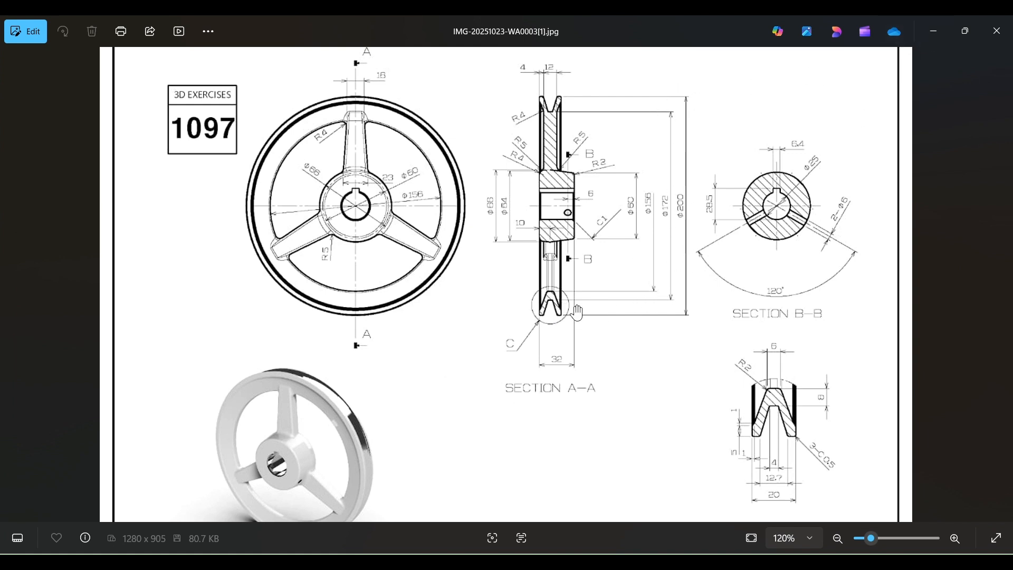
pyautogui.click(933, 31)
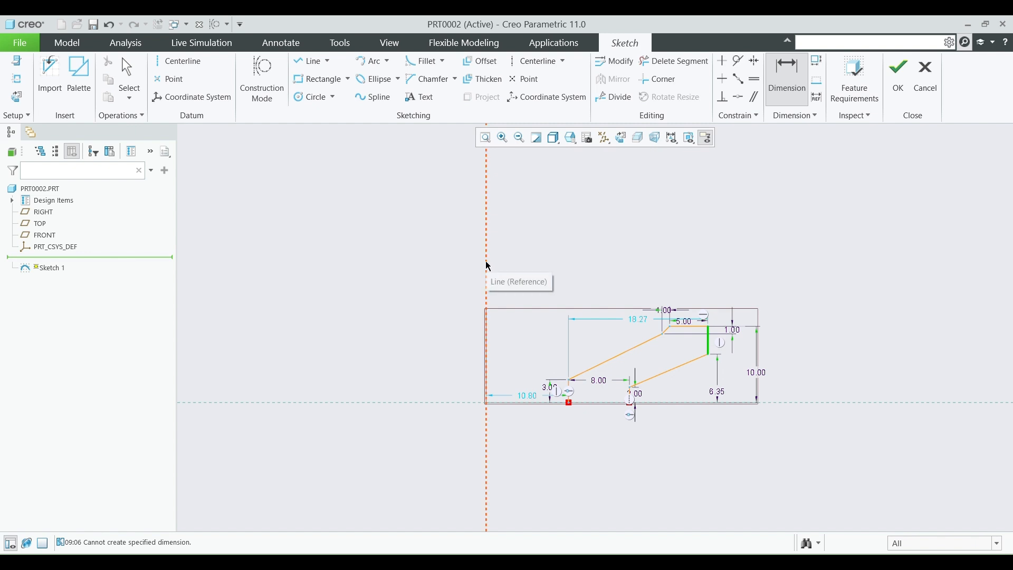
pyautogui.click(487, 279)
pyautogui.middleClick(547, 252)
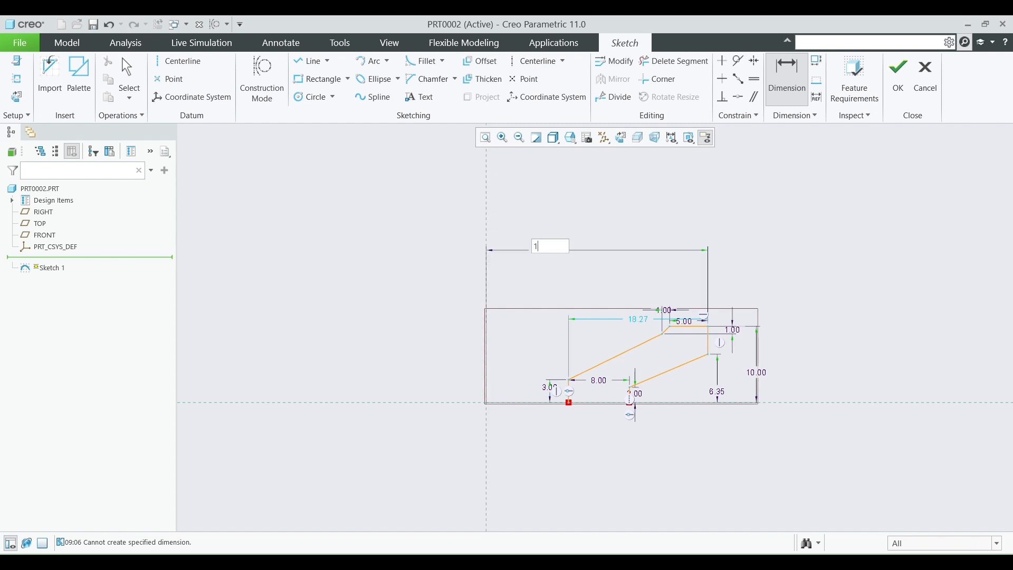
pyautogui.write('100')
pyautogui.press('Return')
pyautogui.scroll(-3, 352, 291)
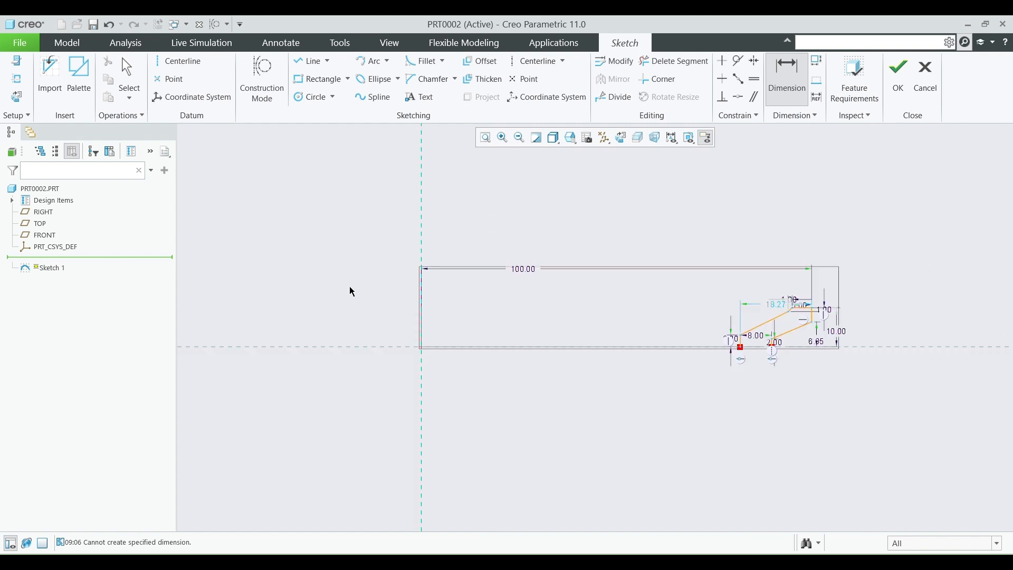
# Step: Dimension the innermost short vertical line at 158/2 from the vertical reference
pyautogui.scroll(1, 710, 393)
pyautogui.click(786, 104)
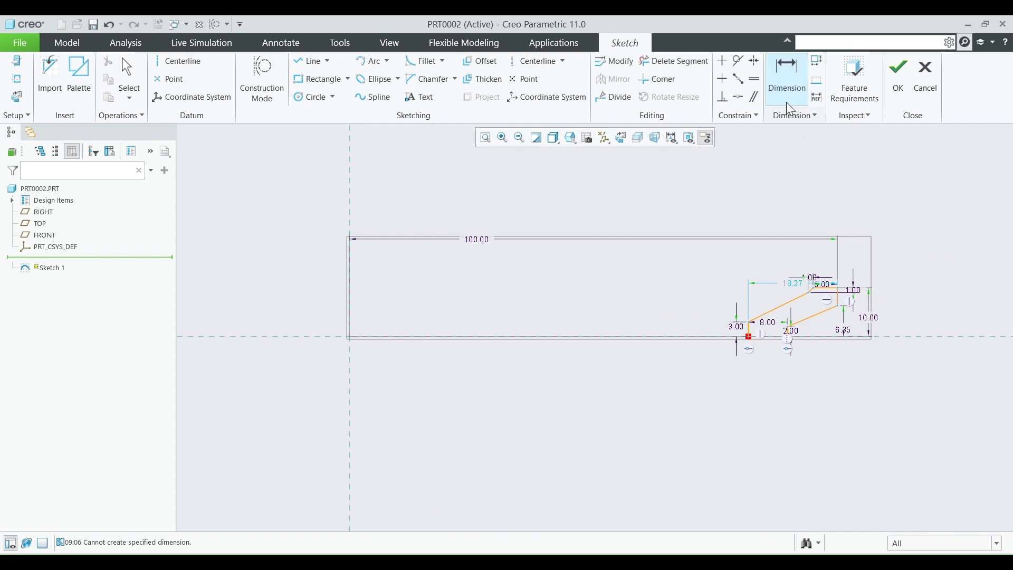
pyautogui.click(748, 330)
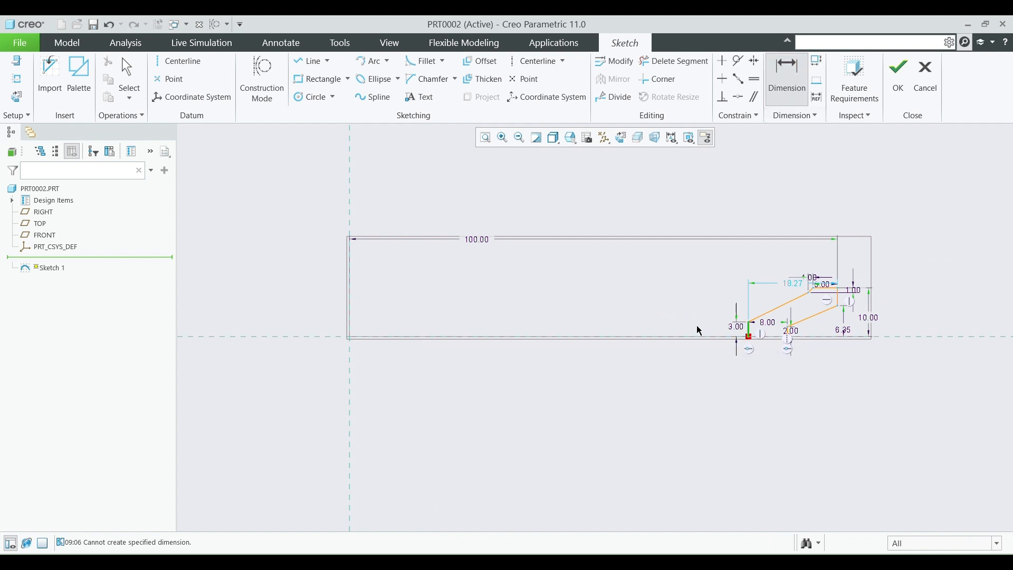
pyautogui.click(348, 276)
pyautogui.middleClick(443, 292)
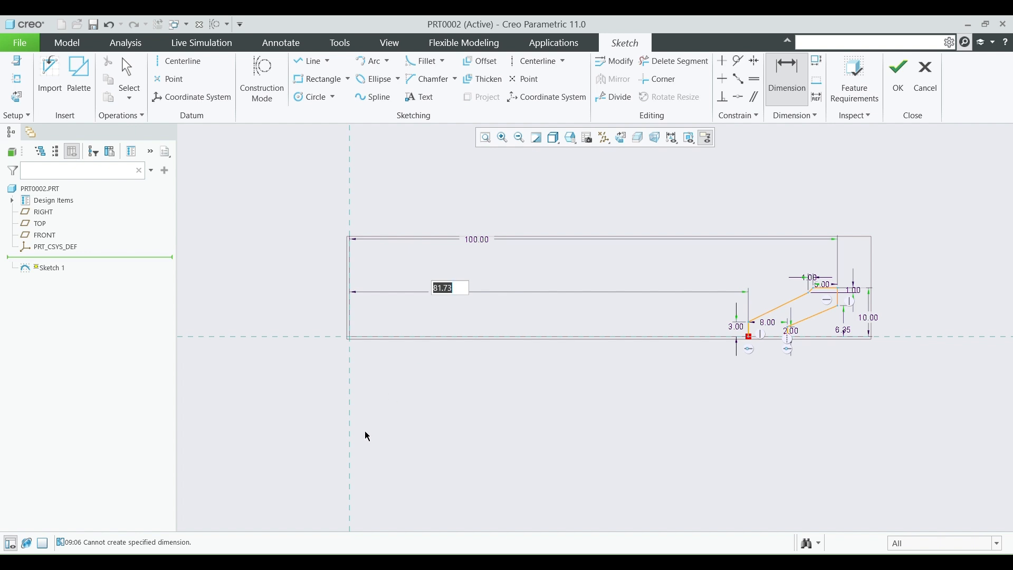
pyautogui.write('158/2')
pyautogui.press('Return')
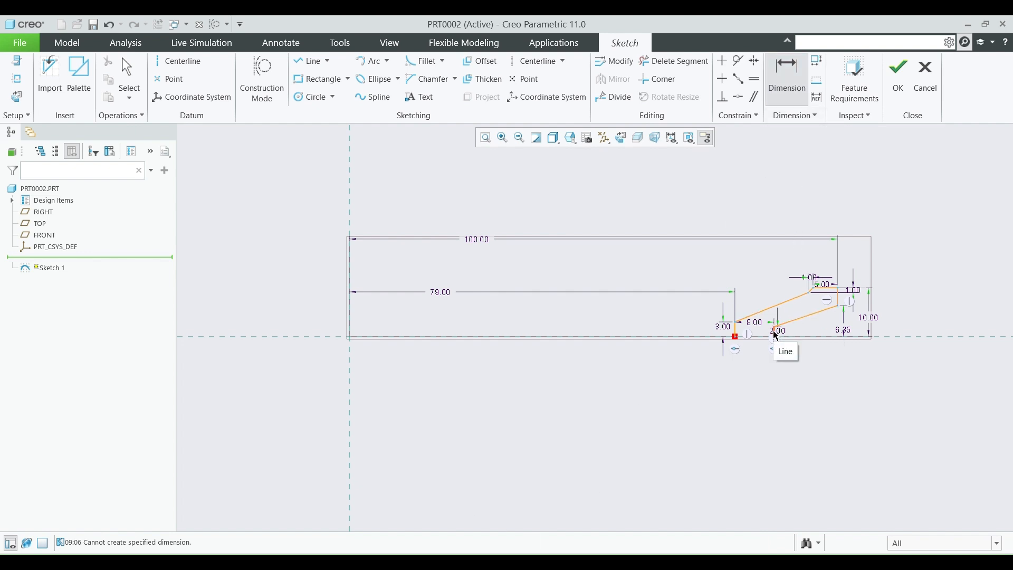
# Step: Try to dimension the second short vertical line from the vertical reference, and undo the conflicting dimension
pyautogui.click(354, 268)
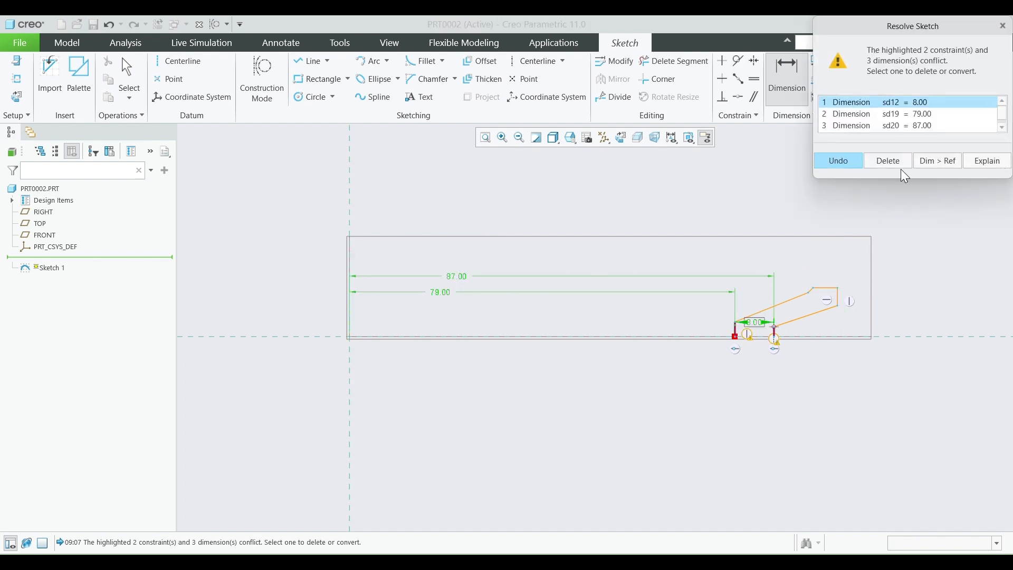
pyautogui.click(843, 157)
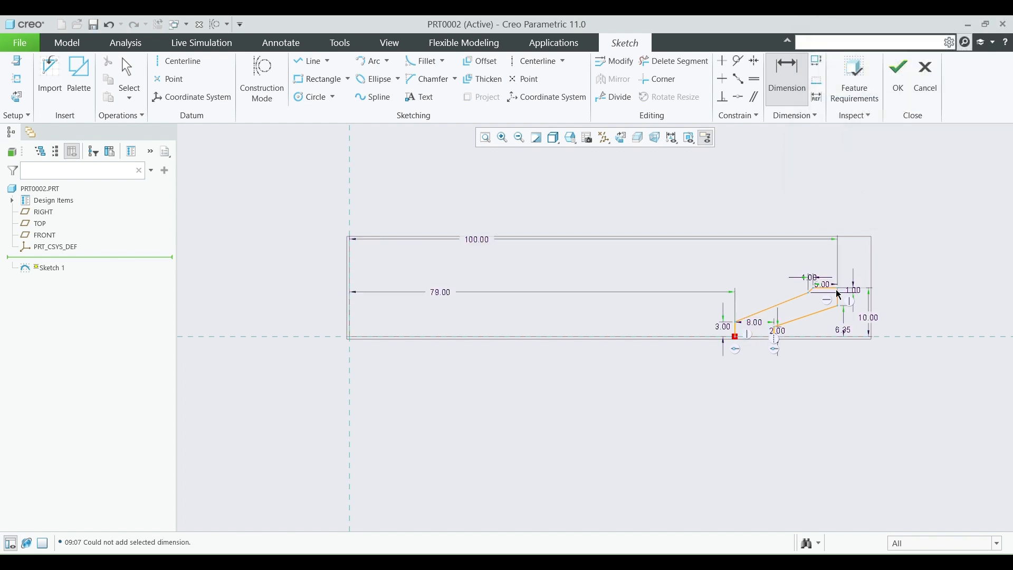
pyautogui.scroll(-3, 787, 316)
pyautogui.scroll(5, 711, 327)
pyautogui.scroll(-4, 721, 364)
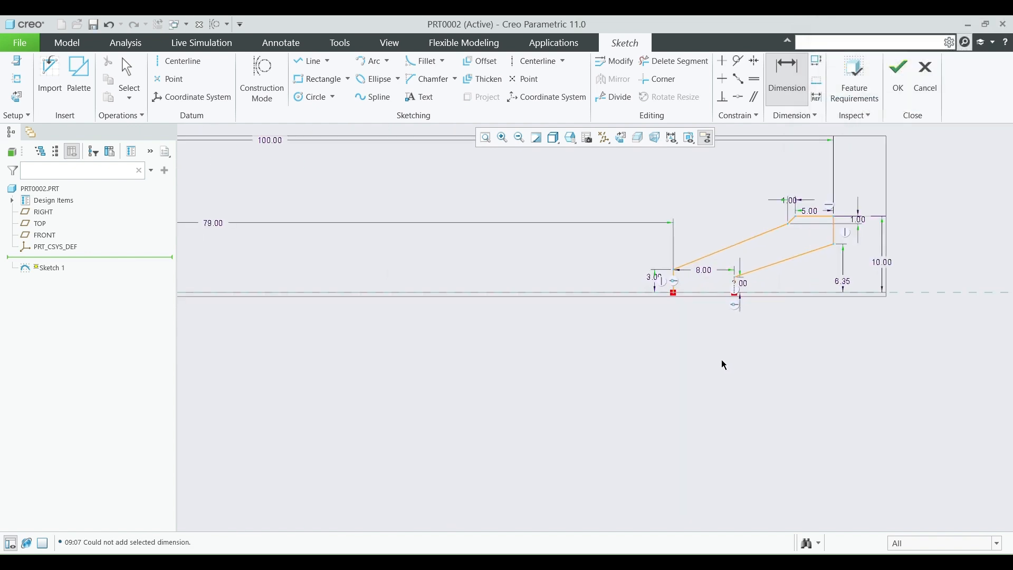
pyautogui.scroll(2, 758, 333)
pyautogui.scroll(1, 749, 309)
pyautogui.middleClick(748, 309)
# Step: Mirror the entire half rim profile about the horizontal reference
pyautogui.moveTo(615, 256); pyautogui.dragTo(715, 305)
pyautogui.hotkey('ctrl', 'a')
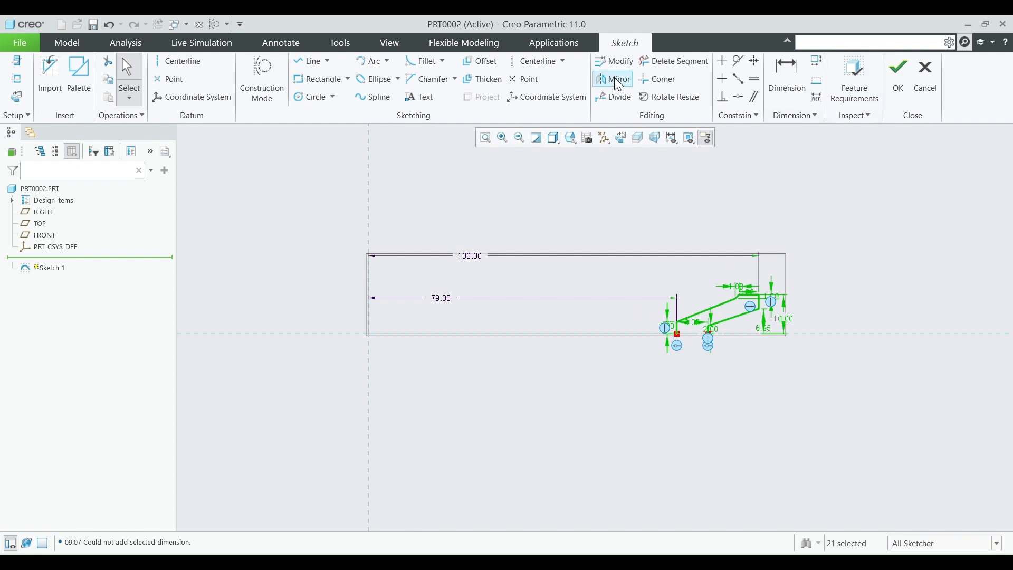
pyautogui.click(601, 79)
pyautogui.click(602, 336)
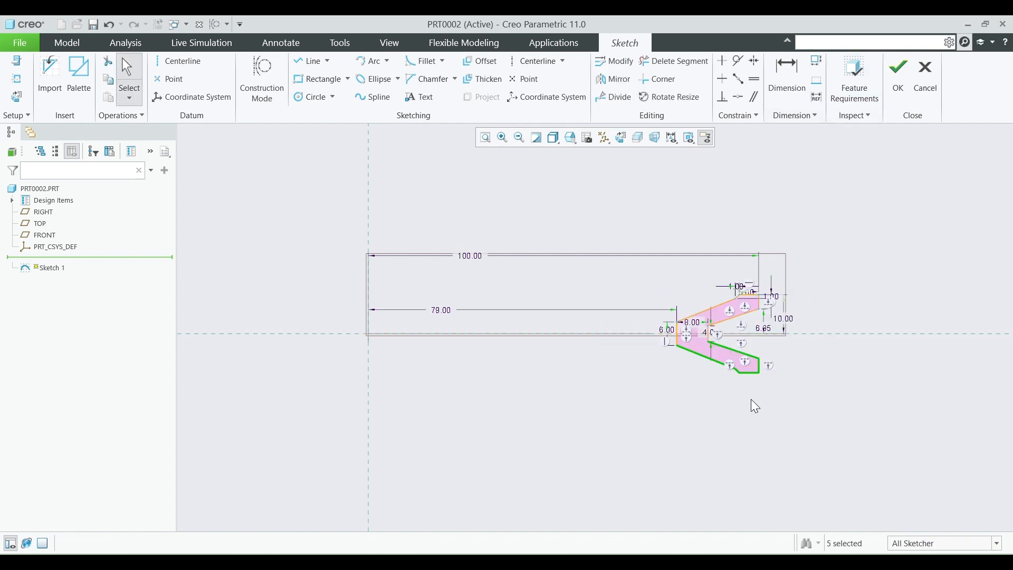
pyautogui.scroll(-2, 753, 405)
pyautogui.click(815, 374)
pyautogui.scroll(4, 833, 347)
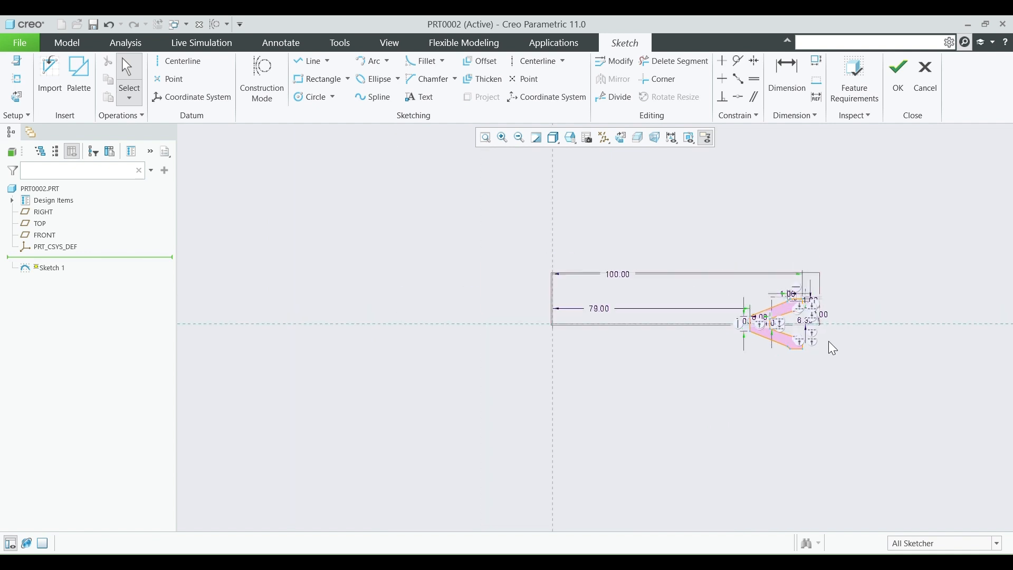
# Step: Add a vertical centerline through the sketch origin and finish the rim sketch
pyautogui.click(541, 67)
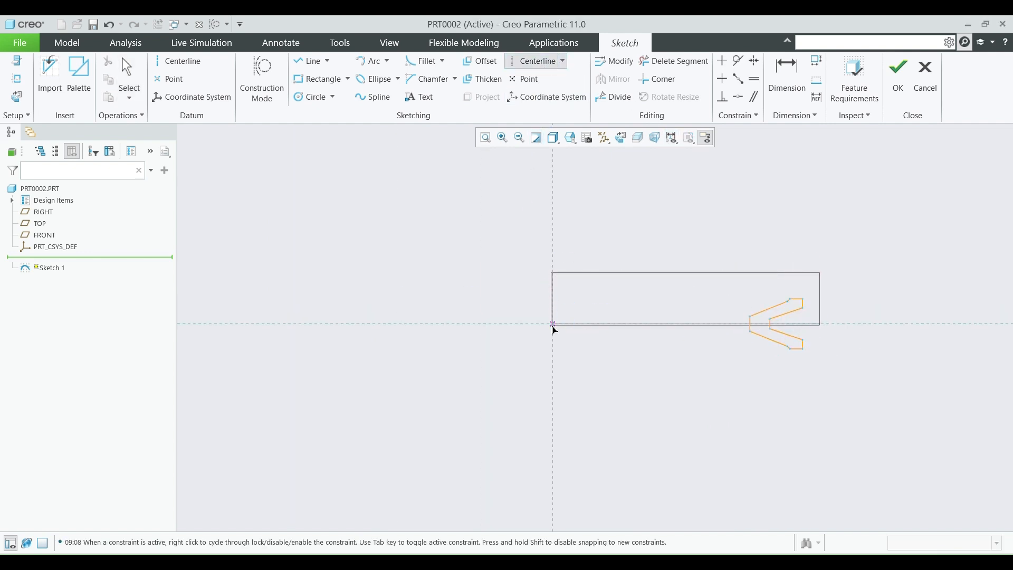
pyautogui.click(553, 250)
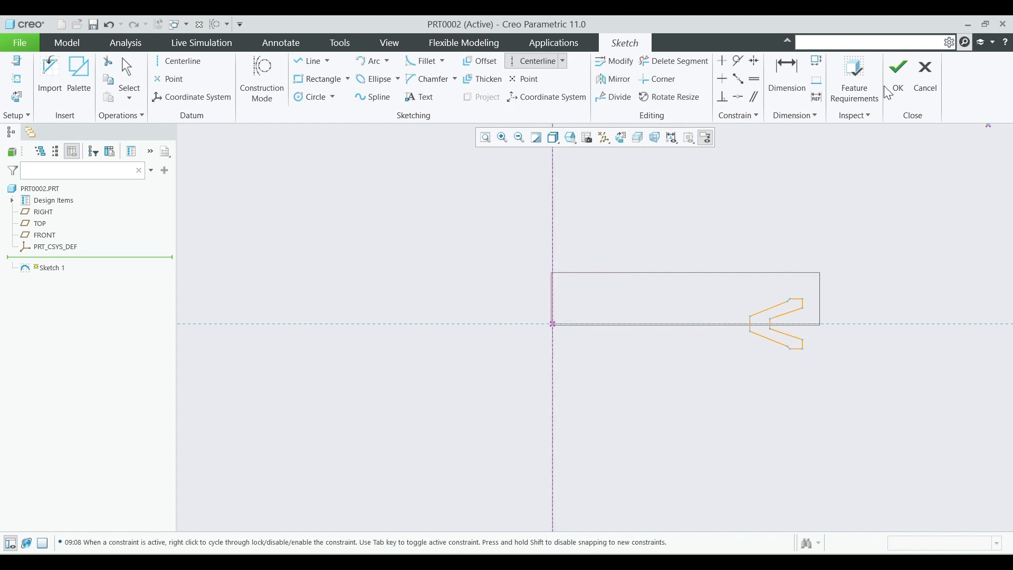
pyautogui.click(896, 87)
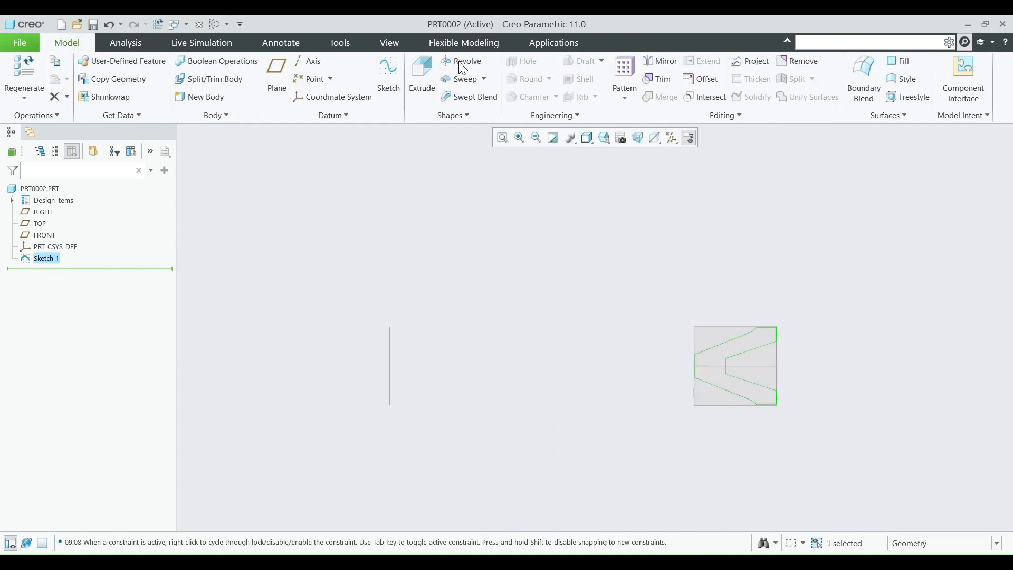
# Step: Revolve the rim sketch 360 degrees around its internal centerline as a solid
pyautogui.click(466, 70)
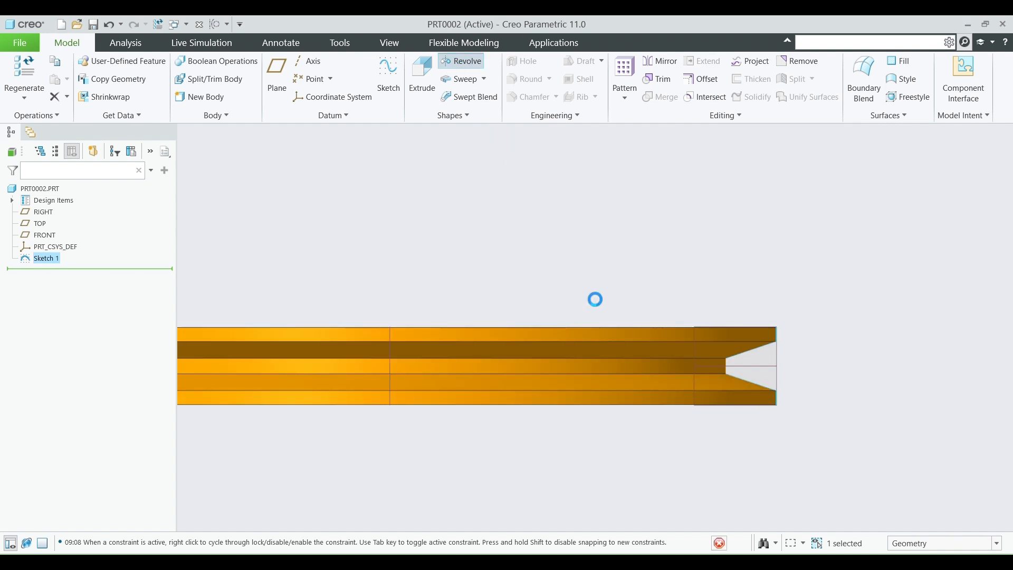
pyautogui.moveTo(647, 312); pyautogui.dragTo(649, 344, button='middle')
pyautogui.scroll(1, 614, 286)
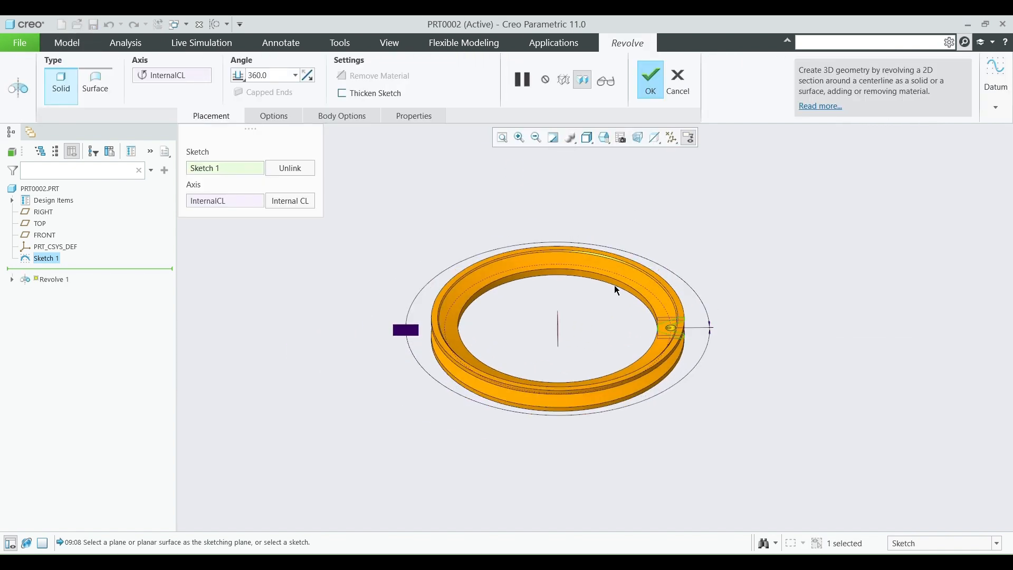
pyautogui.click(649, 79)
pyautogui.moveTo(705, 231); pyautogui.dragTo(690, 273, button='middle')
pyautogui.click(691, 273)
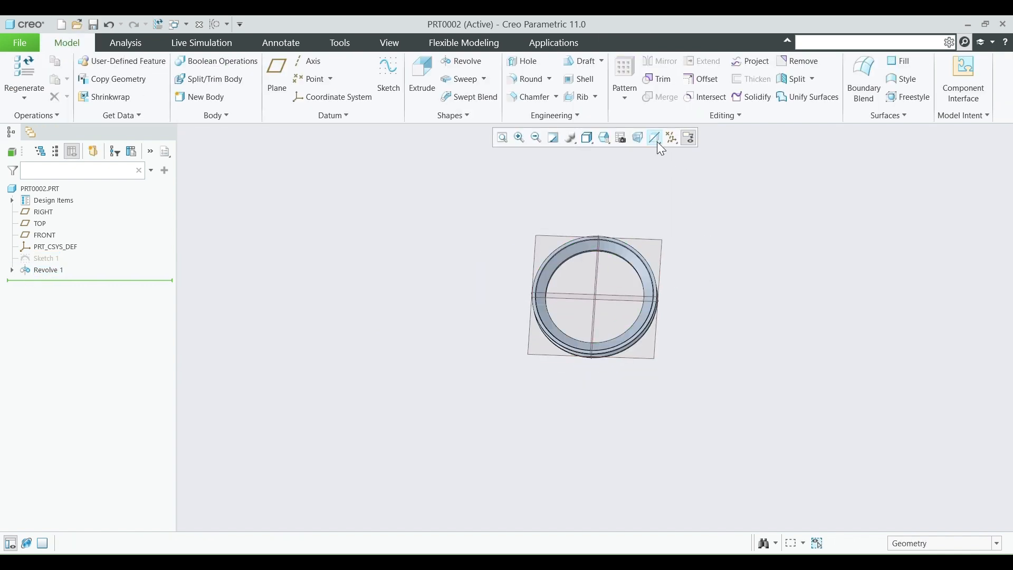
# Step: Turn off the display of datum planes around the revolved rim
pyautogui.click(669, 138)
pyautogui.click(717, 208)
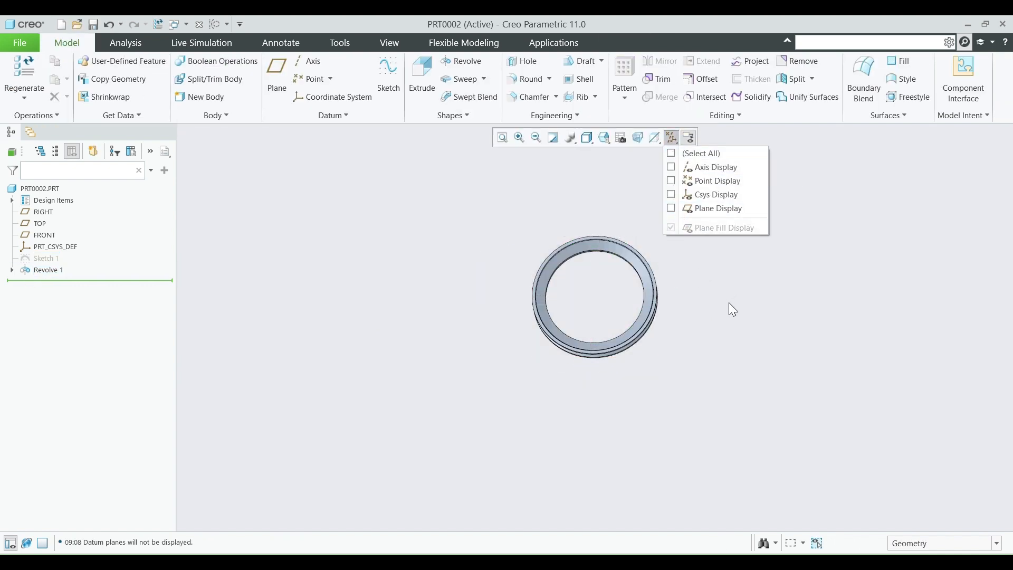
pyautogui.moveTo(733, 309); pyautogui.dragTo(685, 253, button='middle')
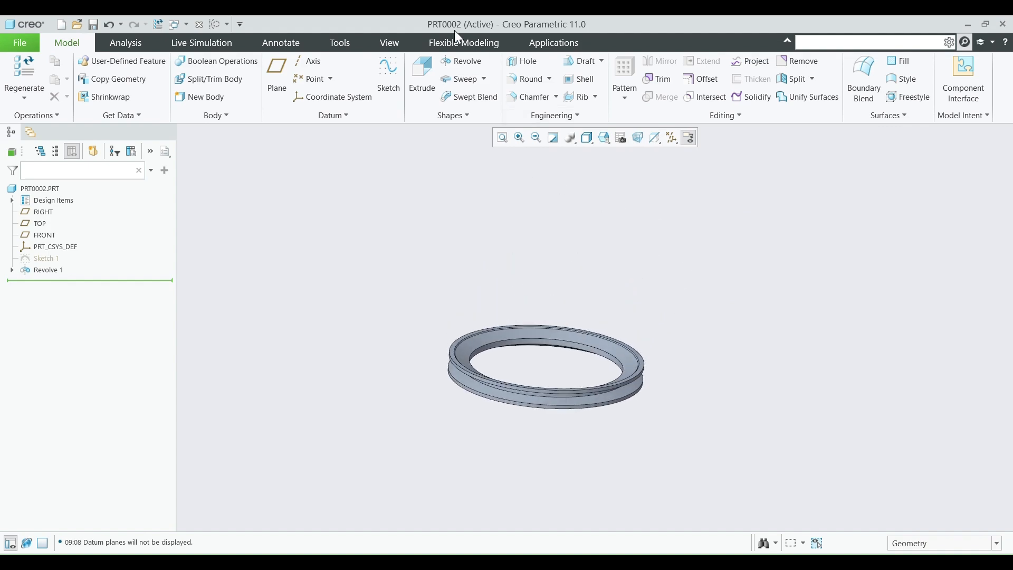
# Step: Check the hub dimensions in the pulley reference drawing and start a sketch on the FRONT plane
pyautogui.hotkey('alt', 'Tab')
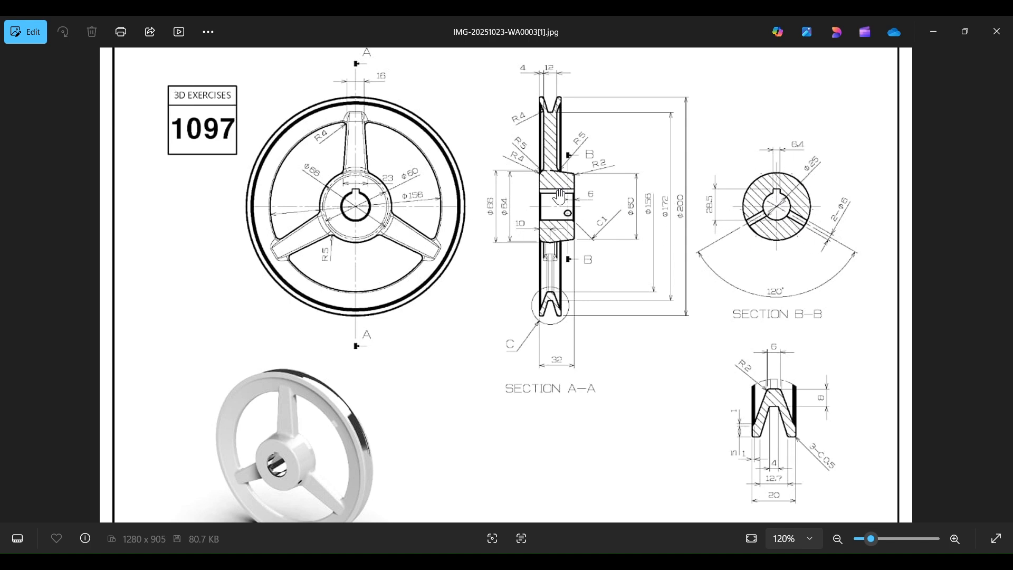
pyautogui.click(929, 35)
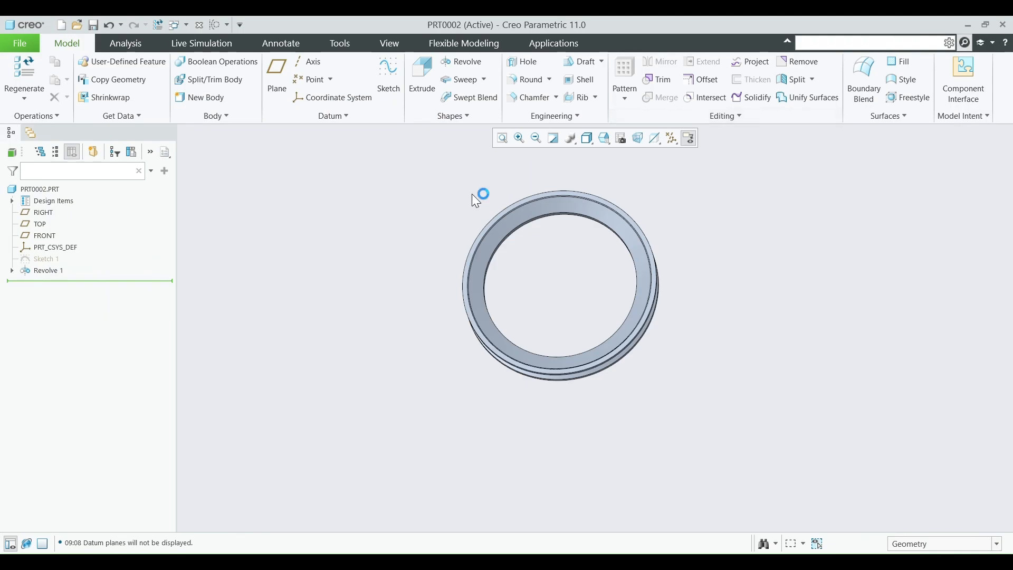
pyautogui.click(30, 237)
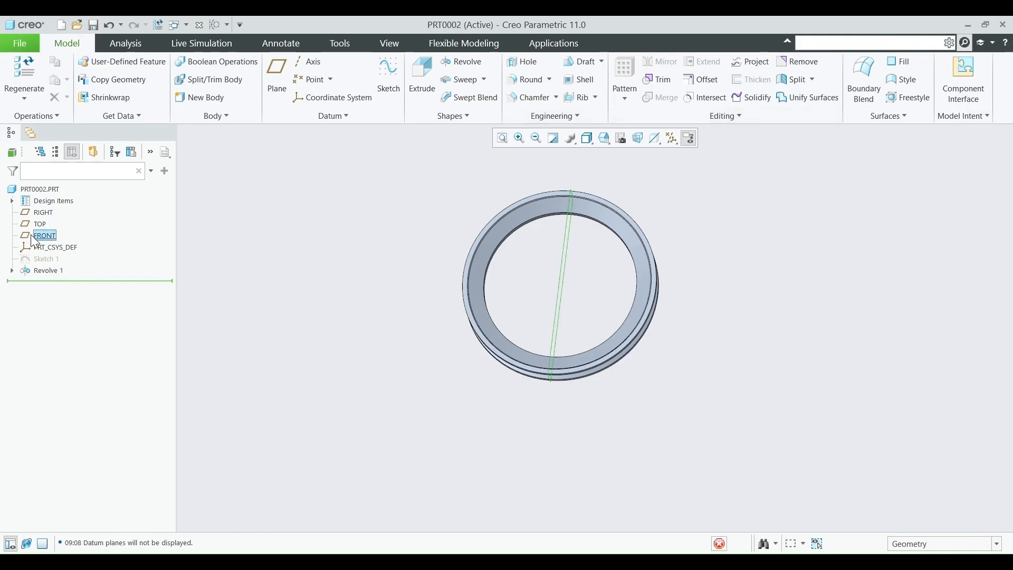
pyautogui.click(389, 74)
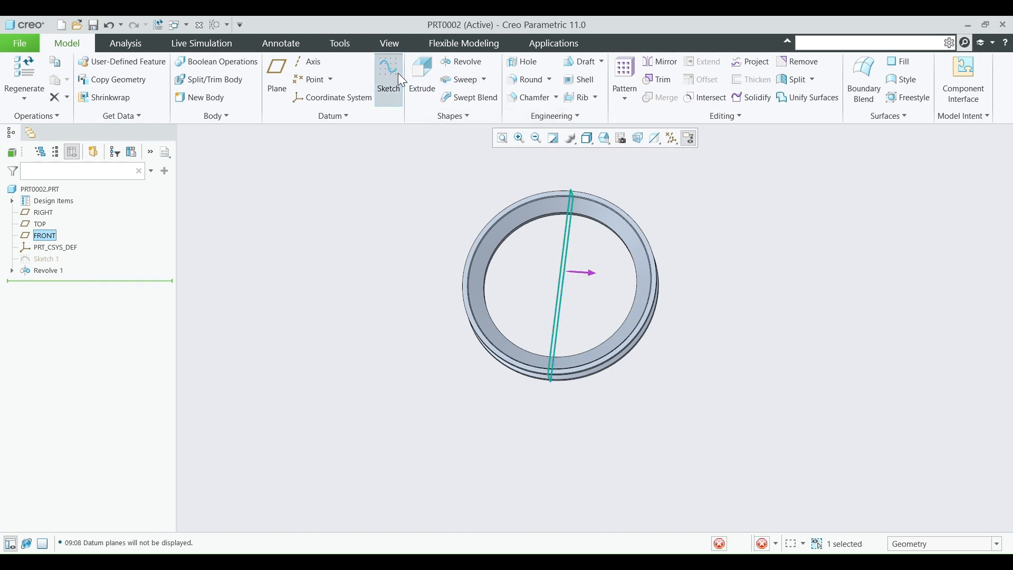
pyautogui.click(604, 139)
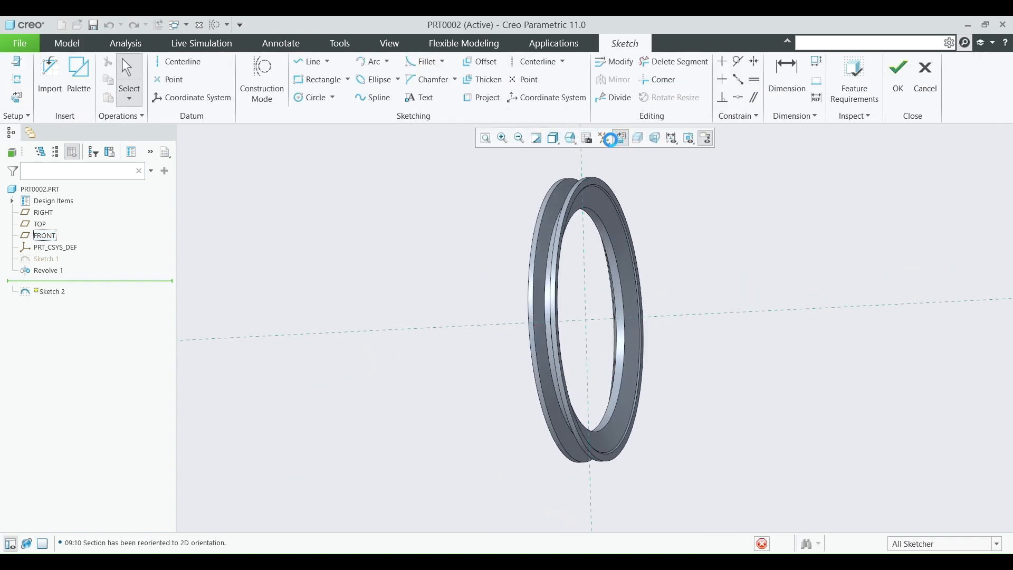
# Step: Change the sketch orientation relative to the RIGHT datum plane so that the pulley axis stands vertical
pyautogui.click(20, 60)
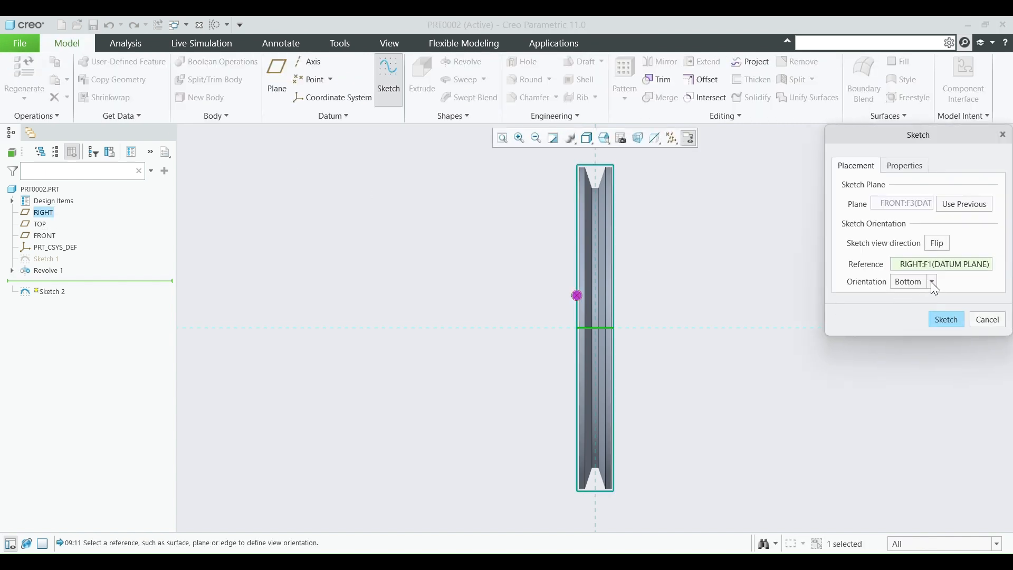
pyautogui.click(932, 282)
pyautogui.click(909, 305)
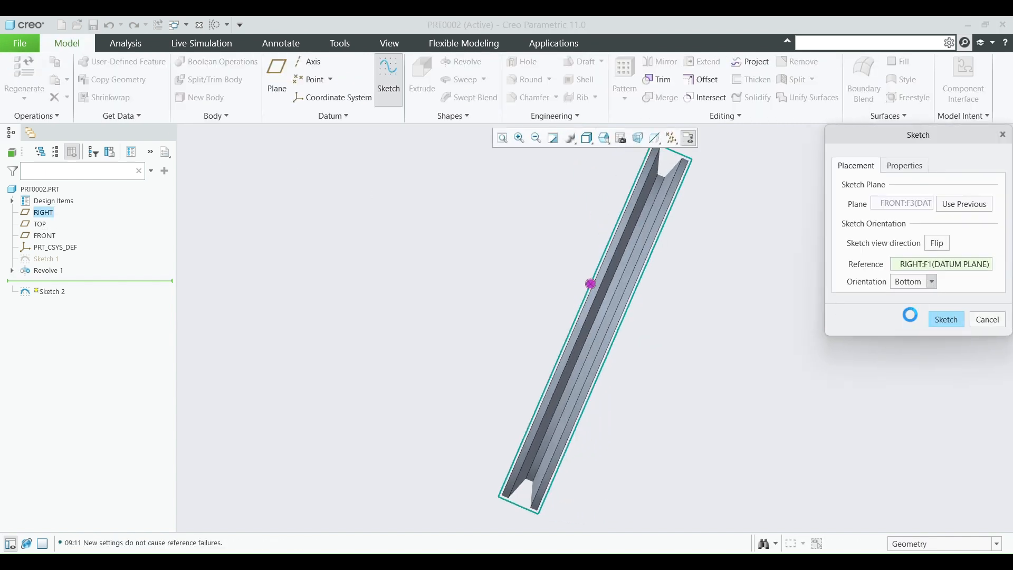
pyautogui.click(947, 320)
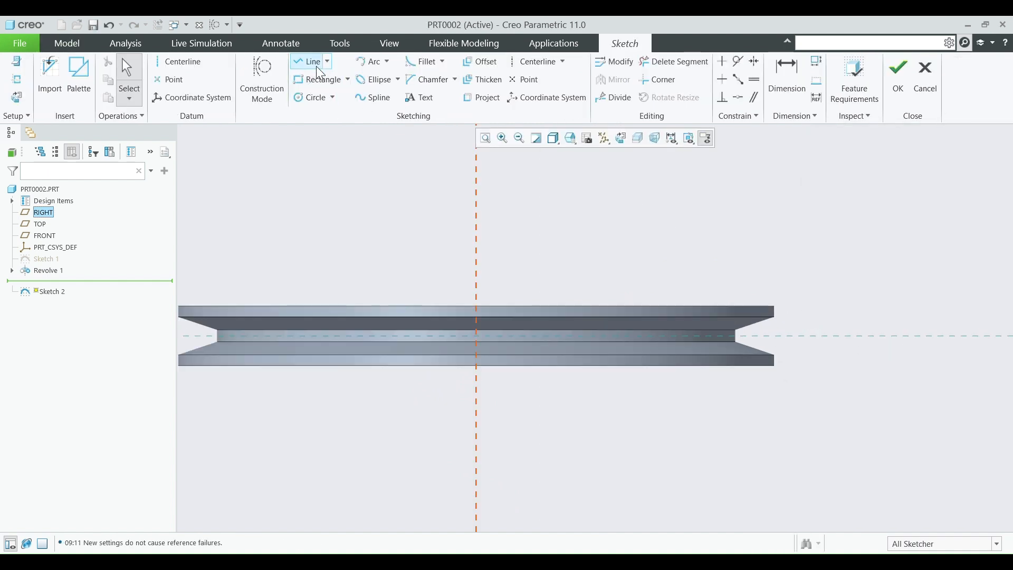
# Step: Sketch a closed five-sided hub profile on the rim's lower face, about 28.7 high, with a top edge about 19.5 long, about 12.3 from the vertical reference
pyautogui.click(317, 66)
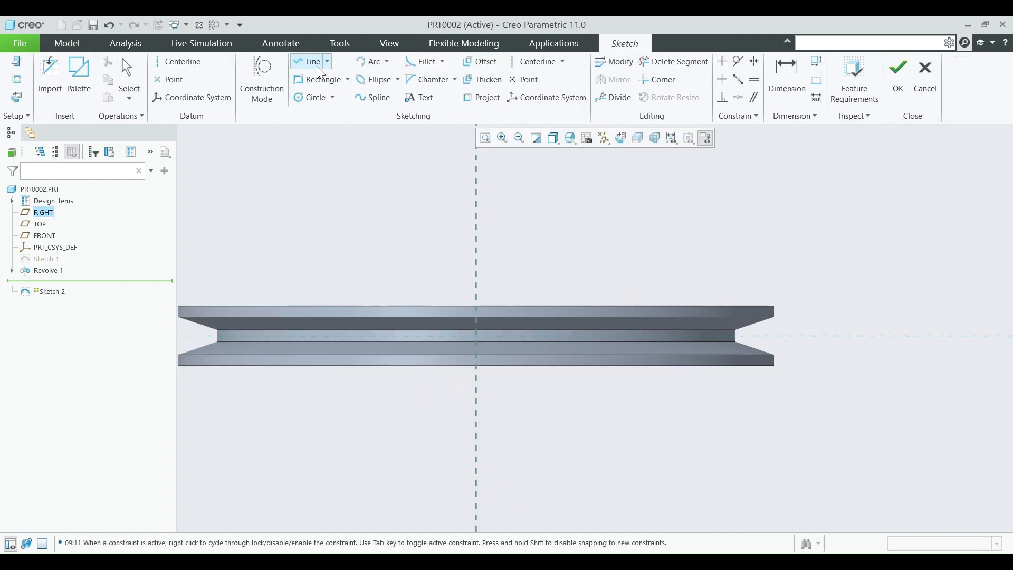
pyautogui.click(513, 366)
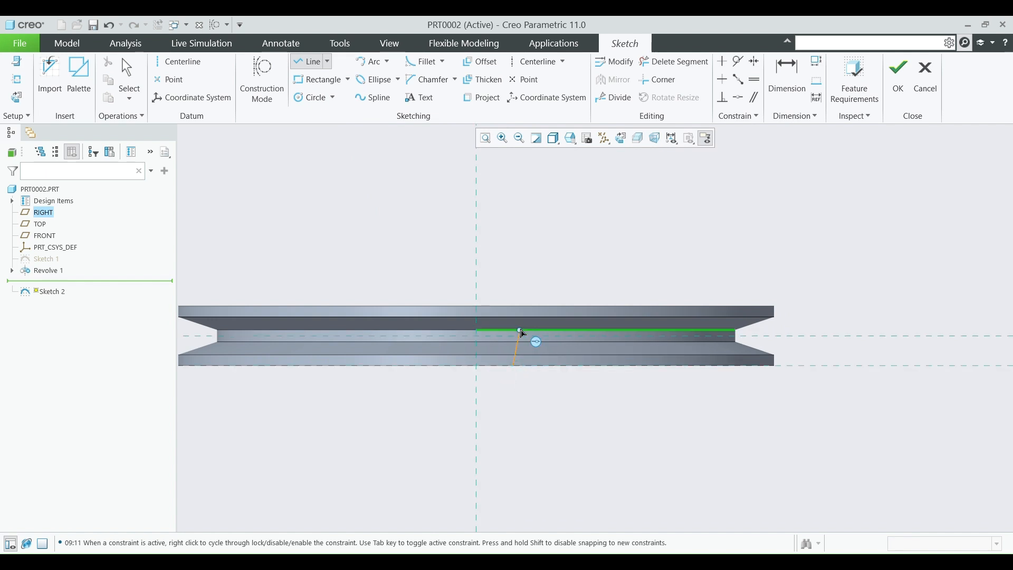
pyautogui.click(513, 280)
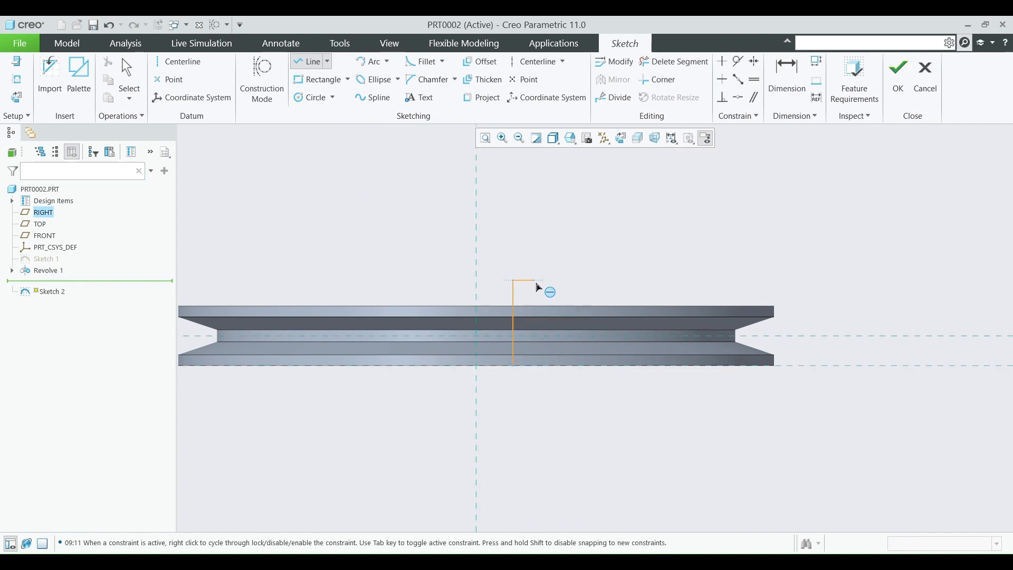
pyautogui.click(572, 289)
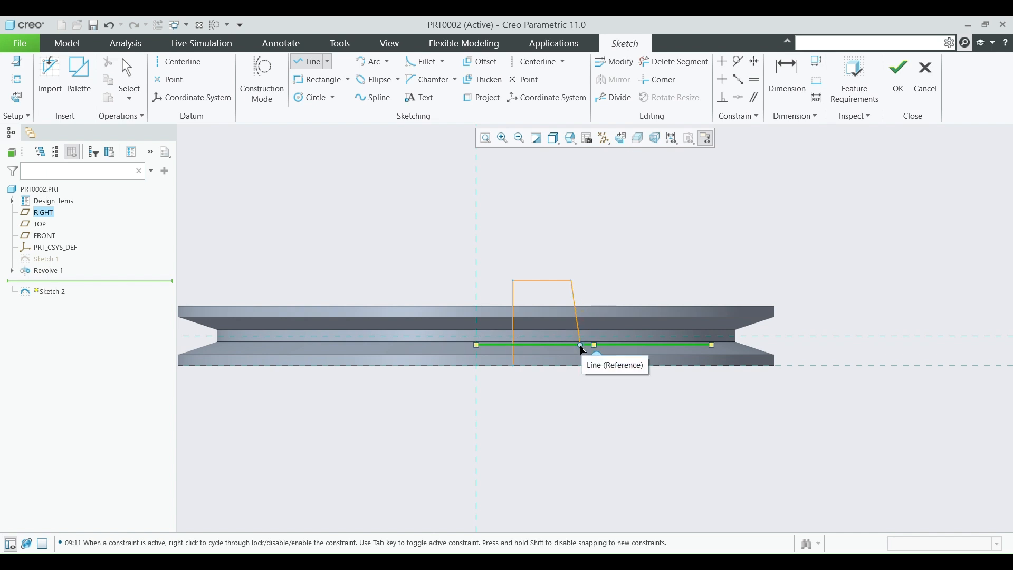
pyautogui.click(585, 345)
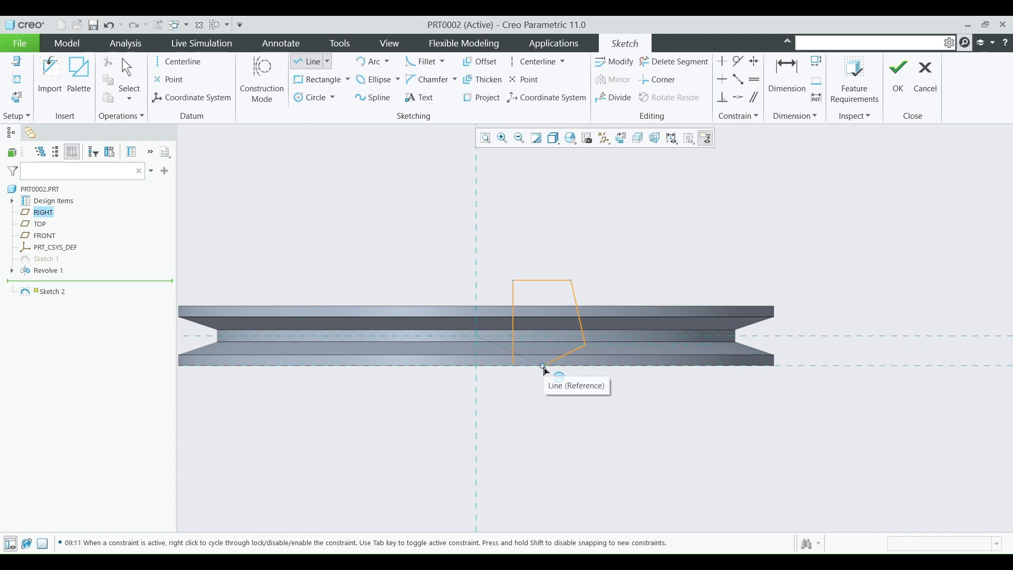
pyautogui.click(567, 367)
pyautogui.click(514, 366)
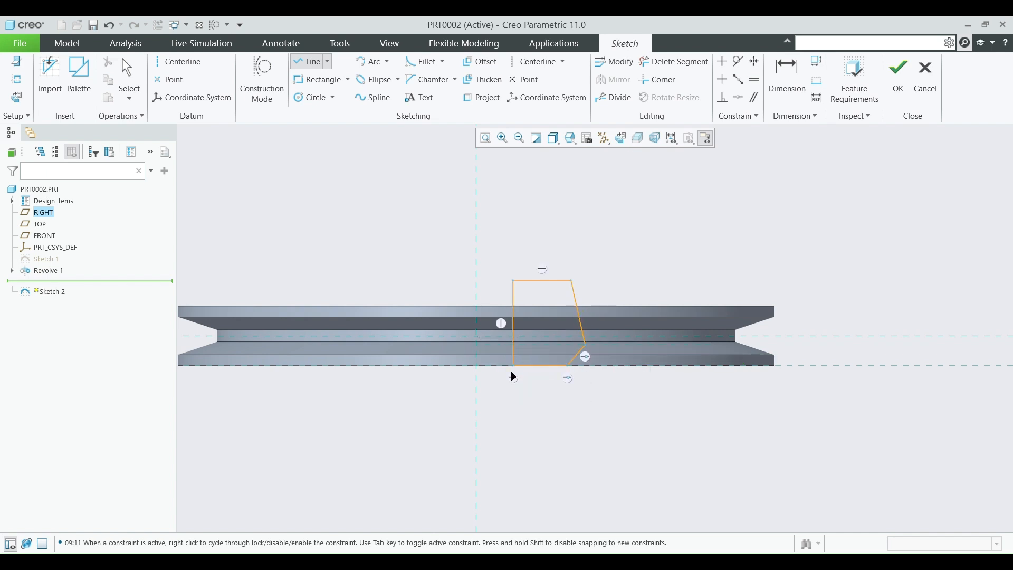
pyautogui.middleClick(526, 383)
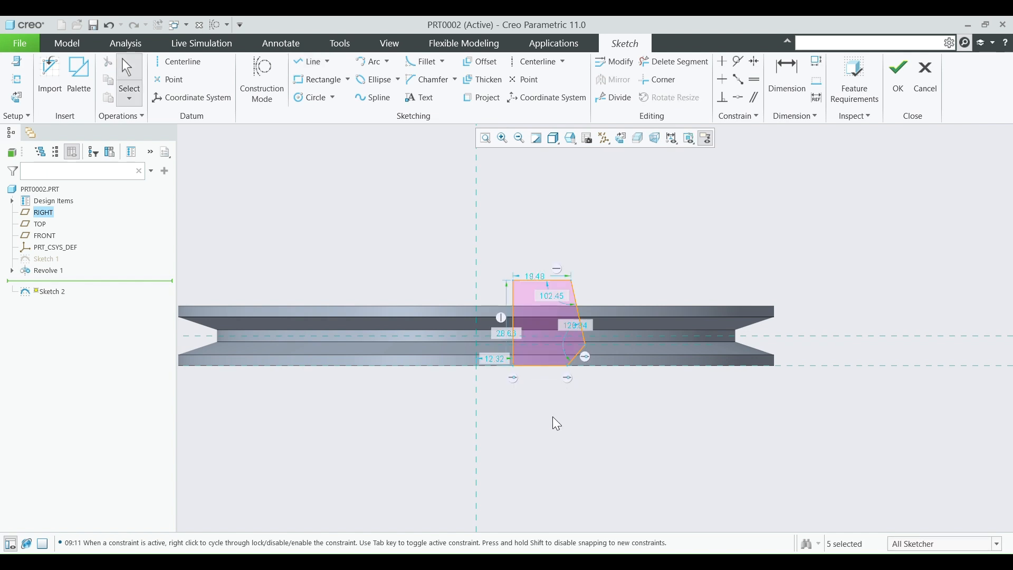
# Step: Set the height of the hub profile's inner vertical line to 30
pyautogui.doubleClick(505, 334)
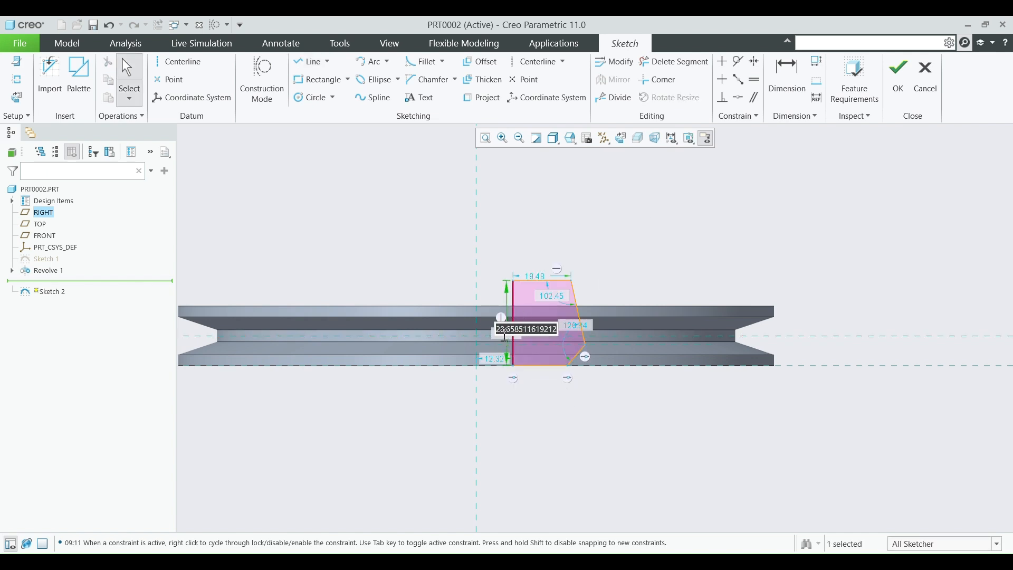
pyautogui.write('30')
pyautogui.press('Return')
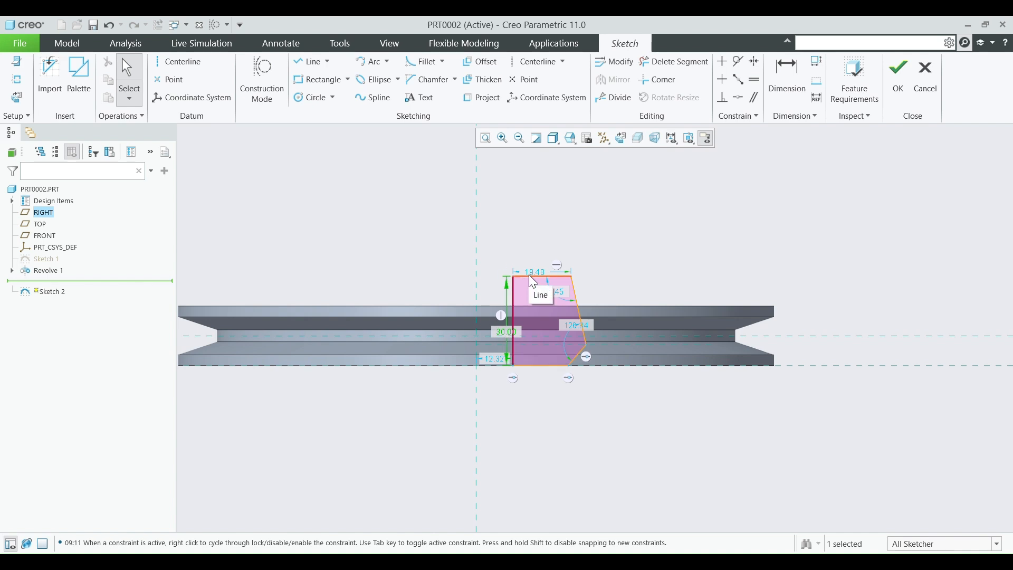
# Step: Dimension the horizontal distance from the vertical reference to the hub profile's upper outer corner as 30
pyautogui.click(772, 82)
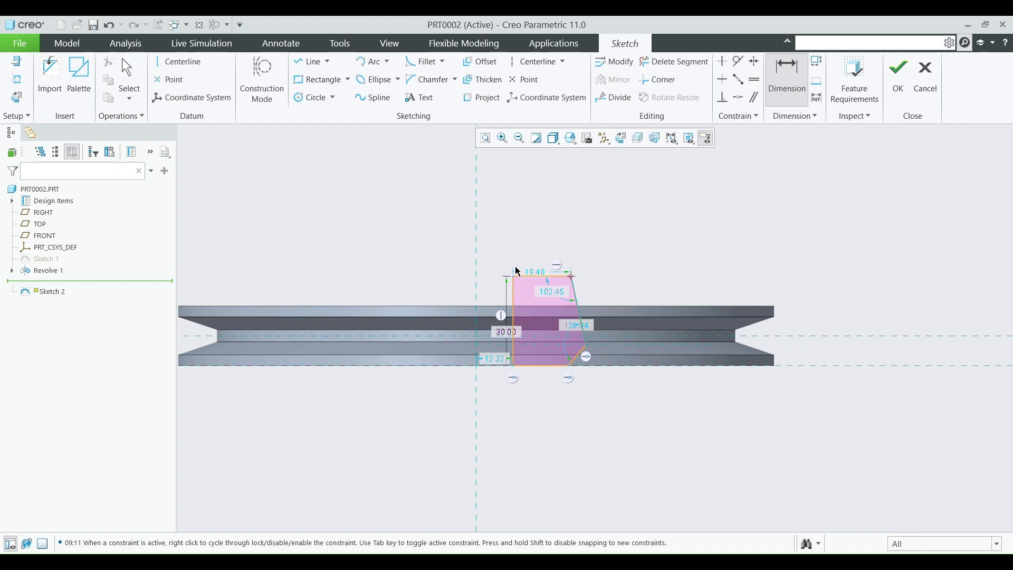
pyautogui.click(475, 242)
pyautogui.middleClick(514, 235)
pyautogui.write('30')
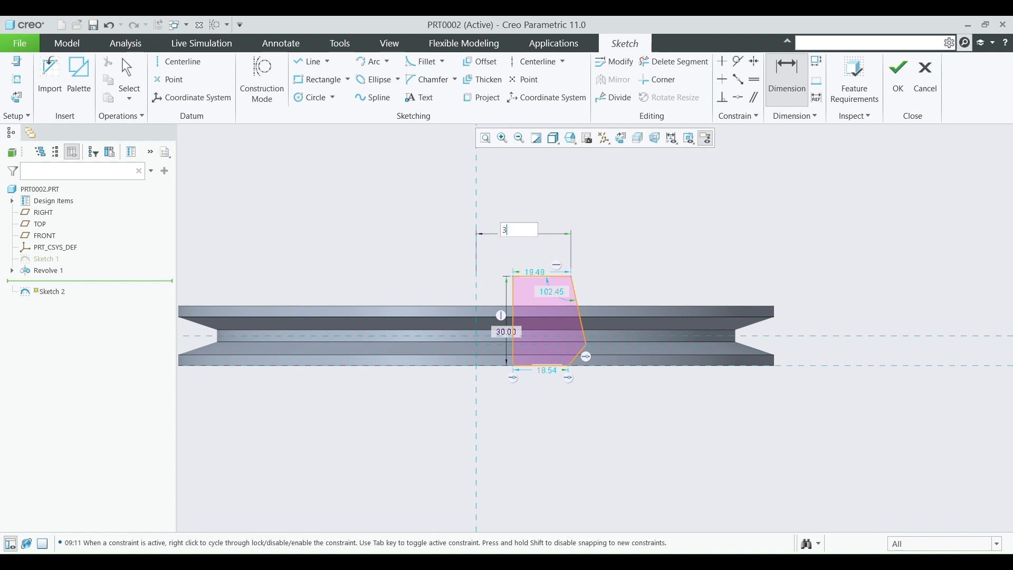
pyautogui.press('Return')
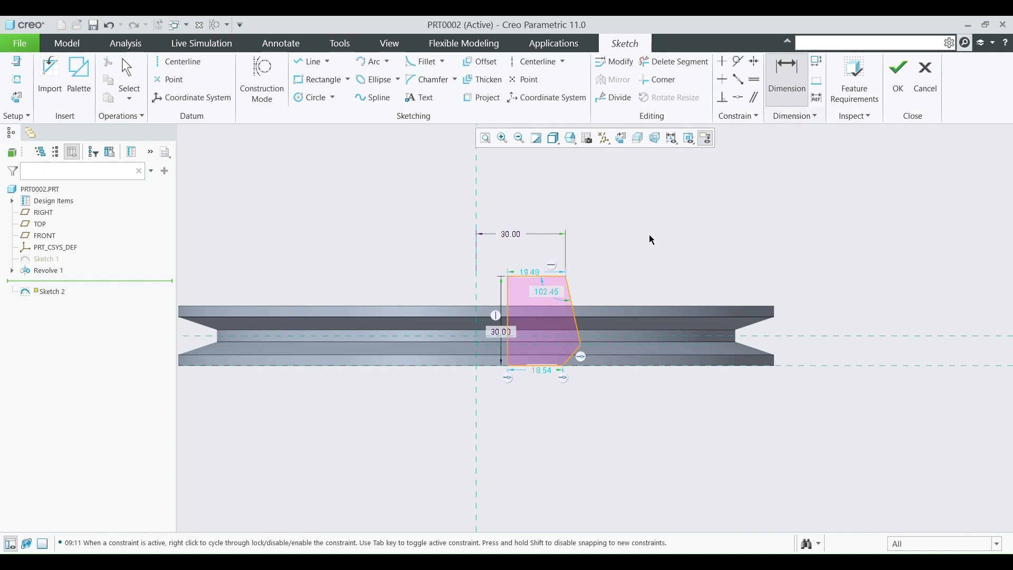
# Step: Dimension the hub profile's inner vertical line at 12.5 from the vertical reference
pyautogui.click(476, 294)
pyautogui.click(506, 303)
pyautogui.scroll(1, 499, 267)
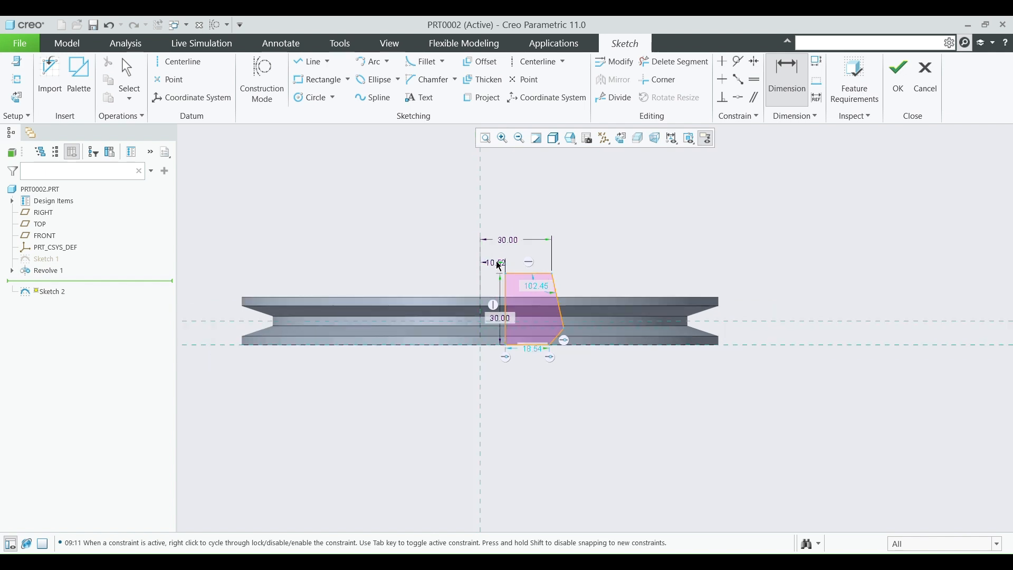
pyautogui.middleClick(500, 259)
pyautogui.write('12.5')
pyautogui.press('Return')
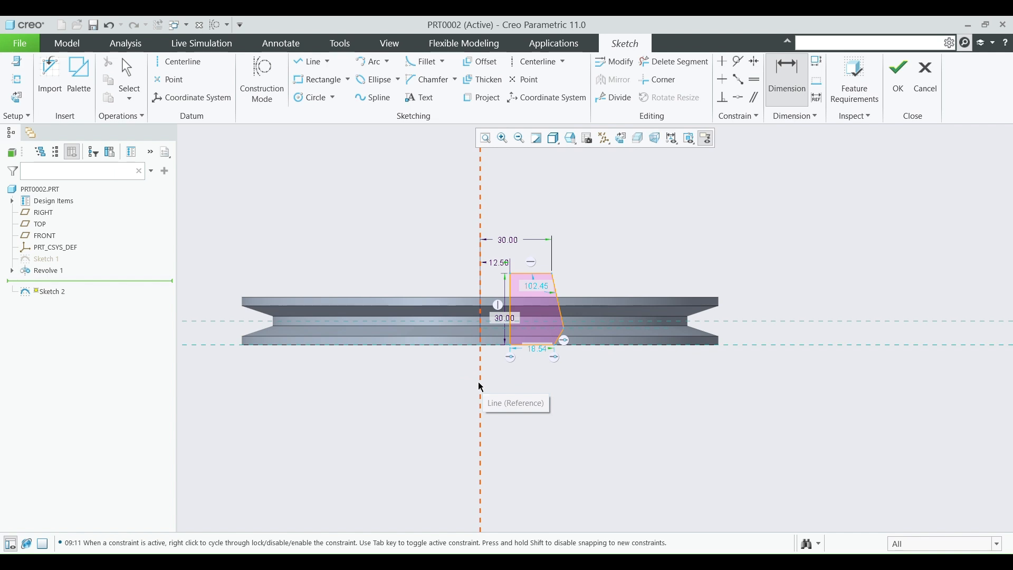
# Step: Dimension the hub profile's lower outer corner at 32 from the vertical reference
pyautogui.click(481, 378)
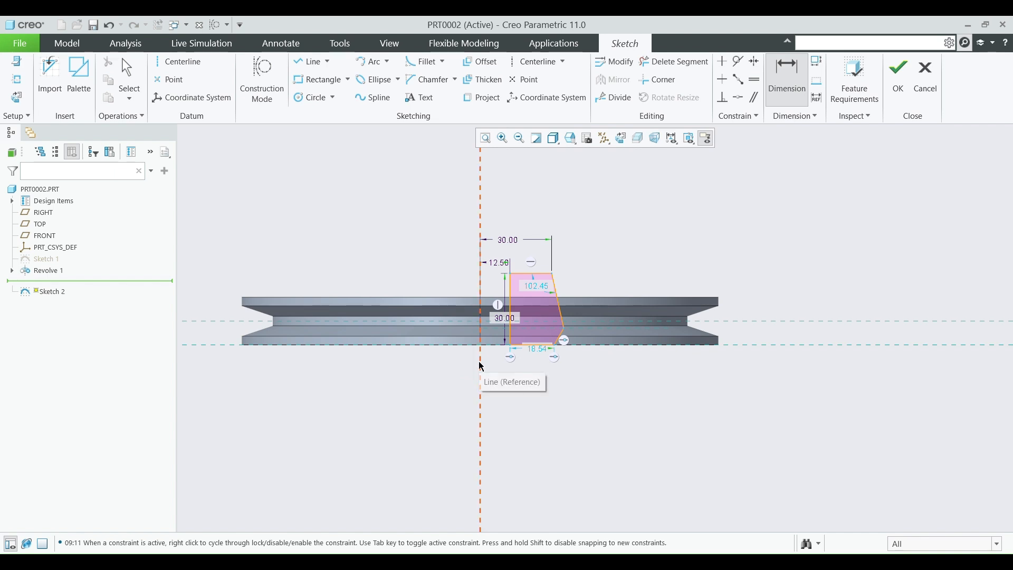
pyautogui.click(553, 346)
pyautogui.middleClick(508, 379)
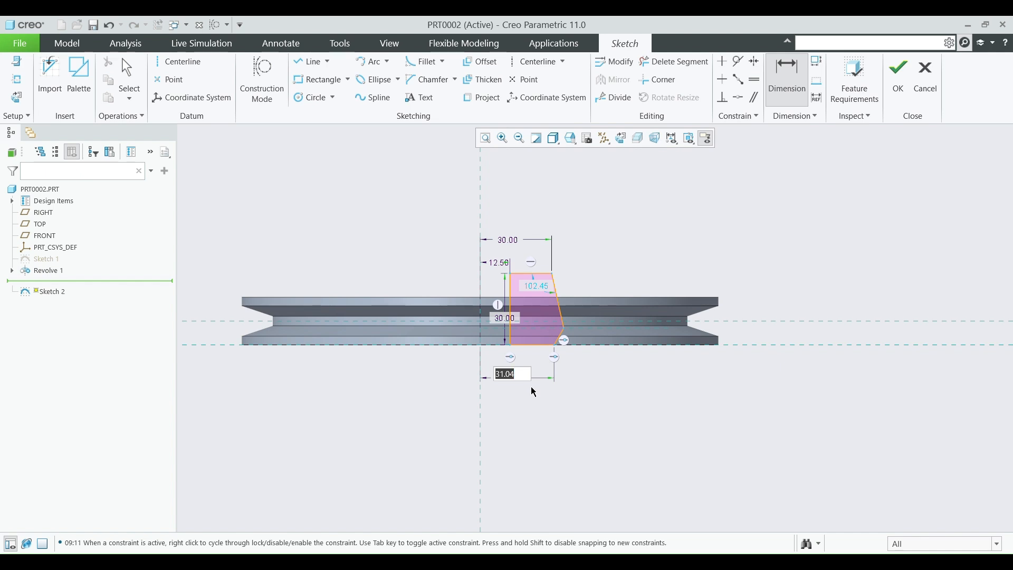
pyautogui.write('32')
pyautogui.press('Return')
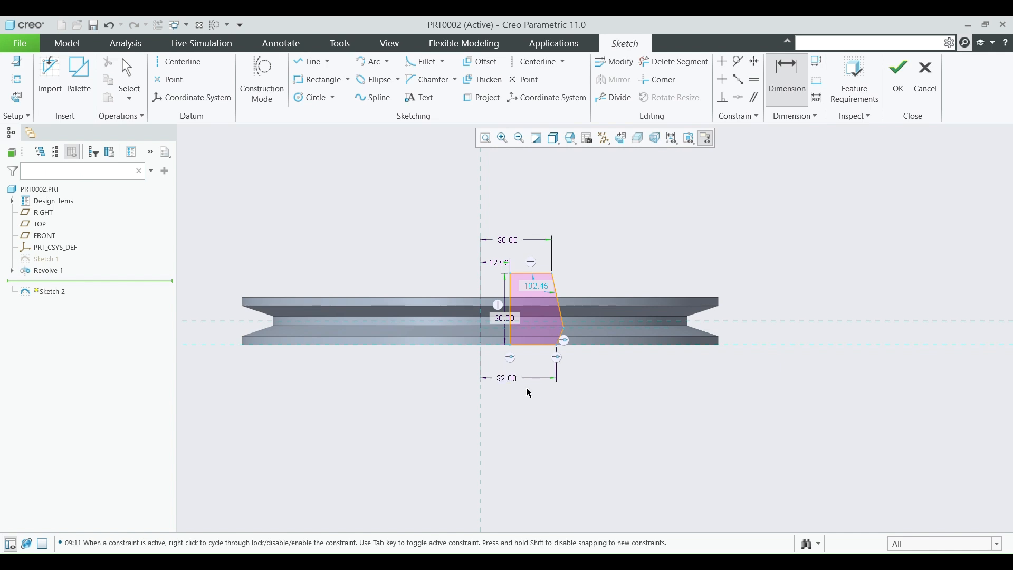
# Step: Dimension the outermost corner of the hub profile at 33 from the vertical reference
pyautogui.click(480, 360)
pyautogui.middleClick(505, 407)
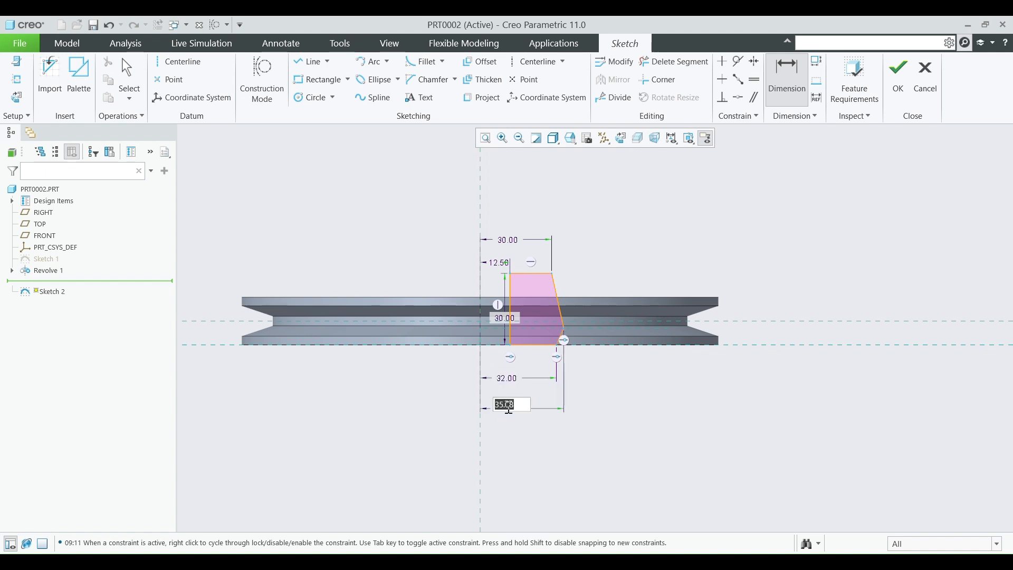
pyautogui.write('33')
pyautogui.press('Return')
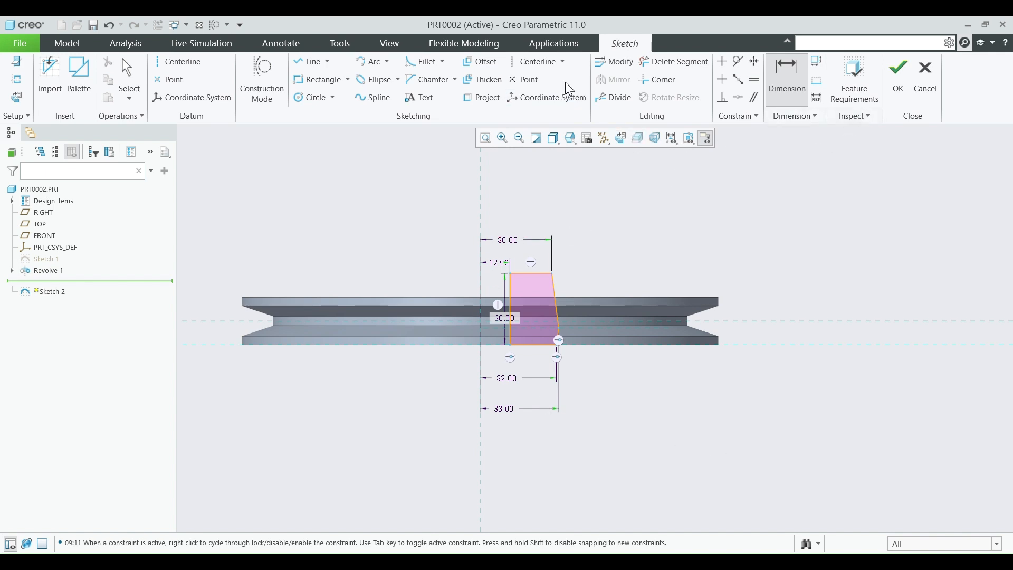
# Step: Add a vertical centerline along the pulley axis and revolve the finished hub profile 360° around it as a solid
pyautogui.click(543, 63)
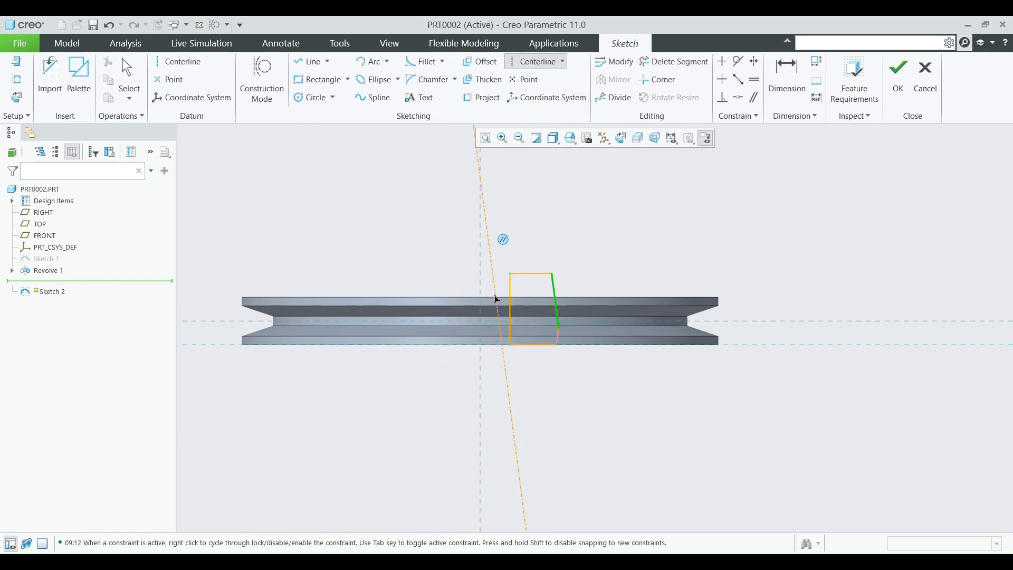
pyautogui.click(479, 315)
pyautogui.click(898, 71)
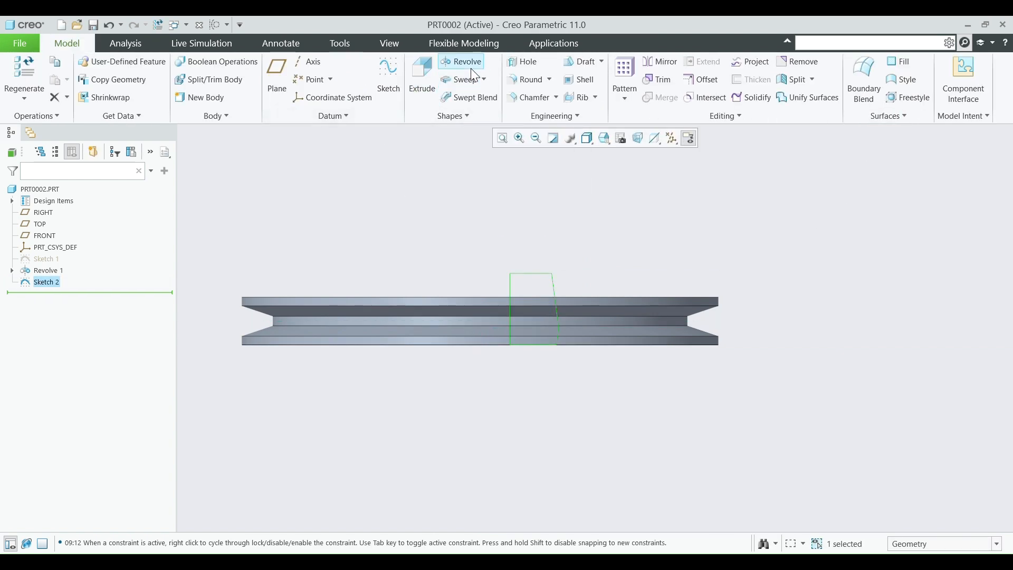
pyautogui.click(471, 64)
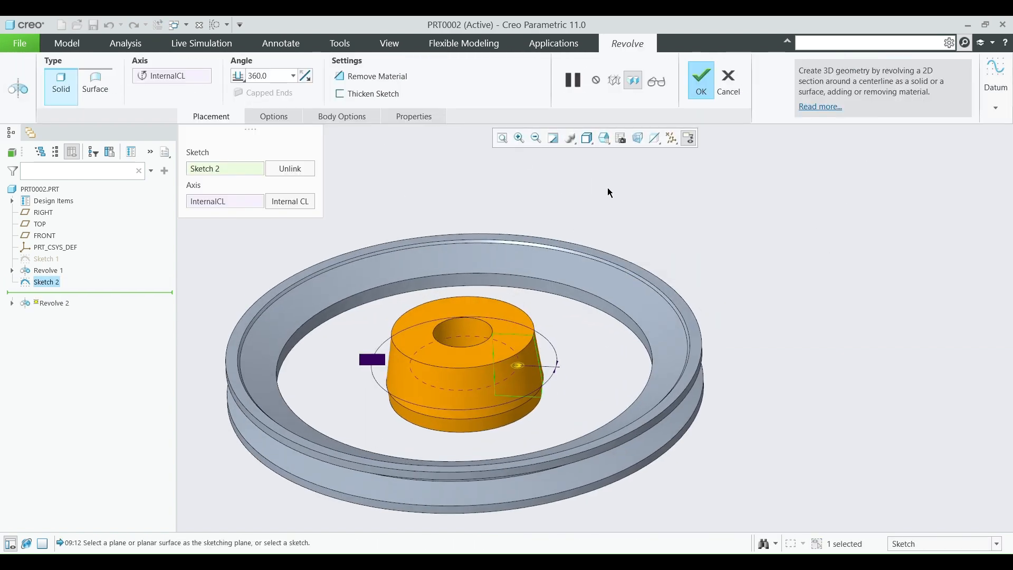
pyautogui.click(697, 90)
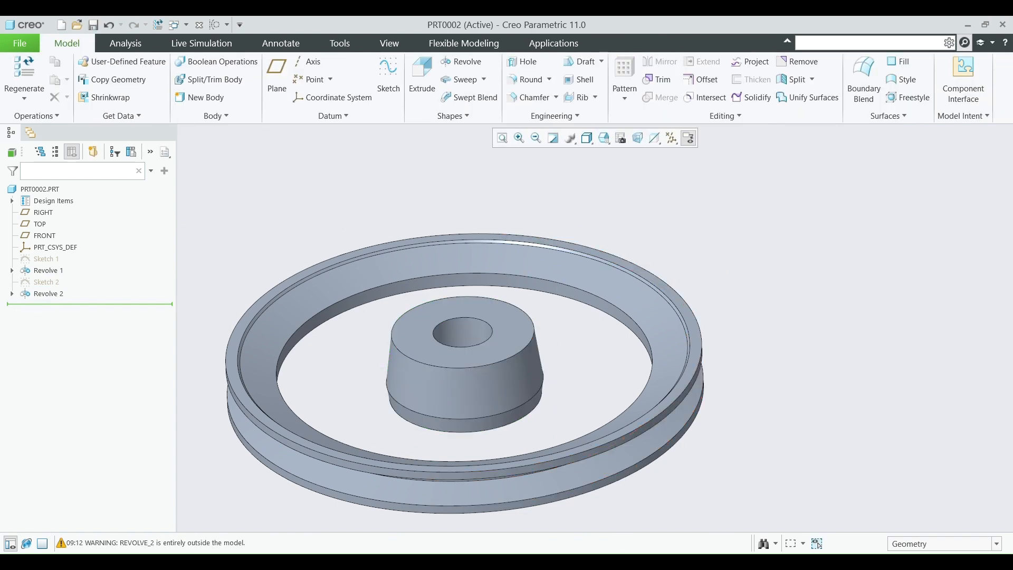
# Step: Check the spoke dimensions in the pulley reference drawing
pyautogui.hotkey('alt', 'Tab')
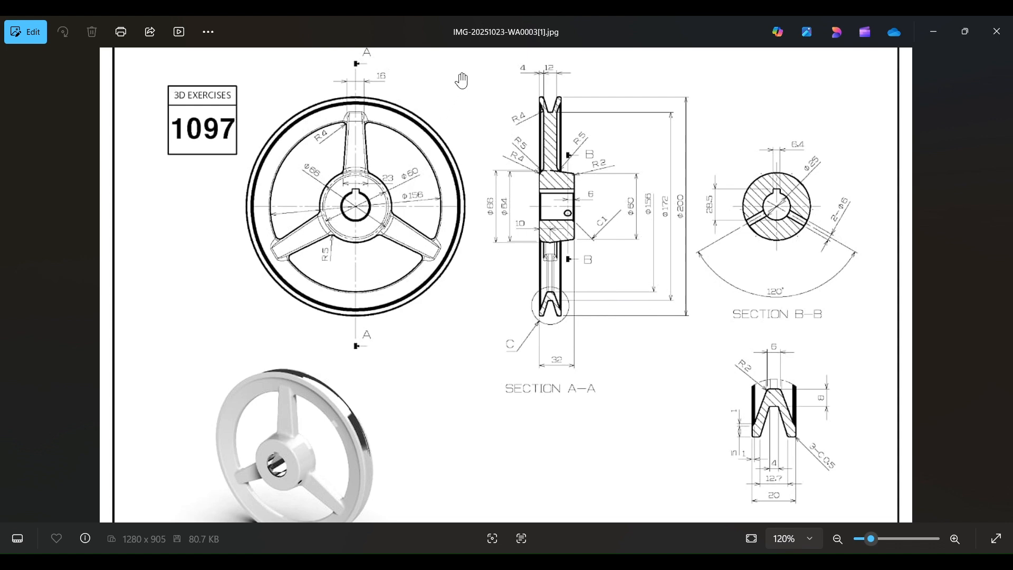
pyautogui.click(941, 36)
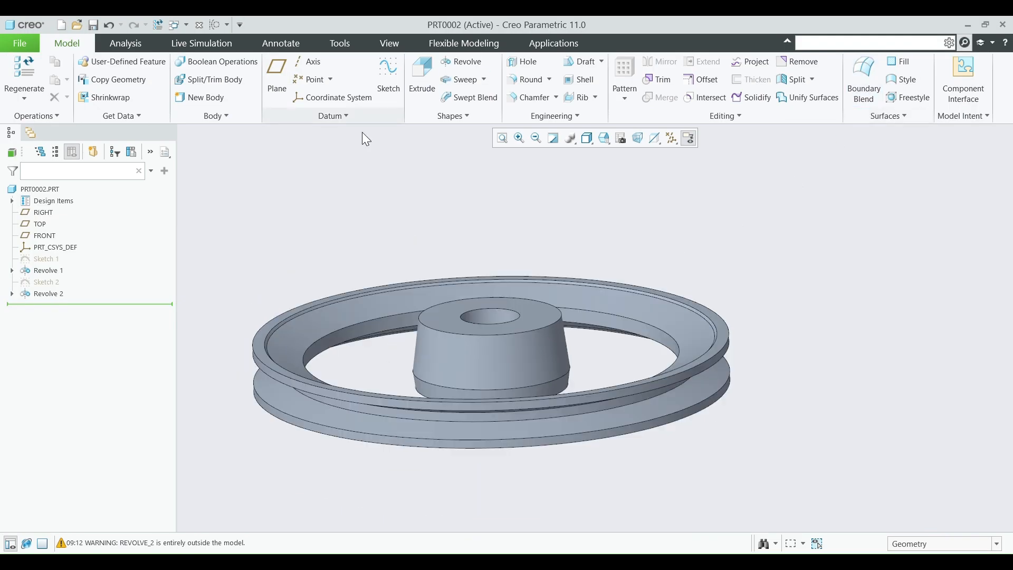
pyautogui.click(42, 212)
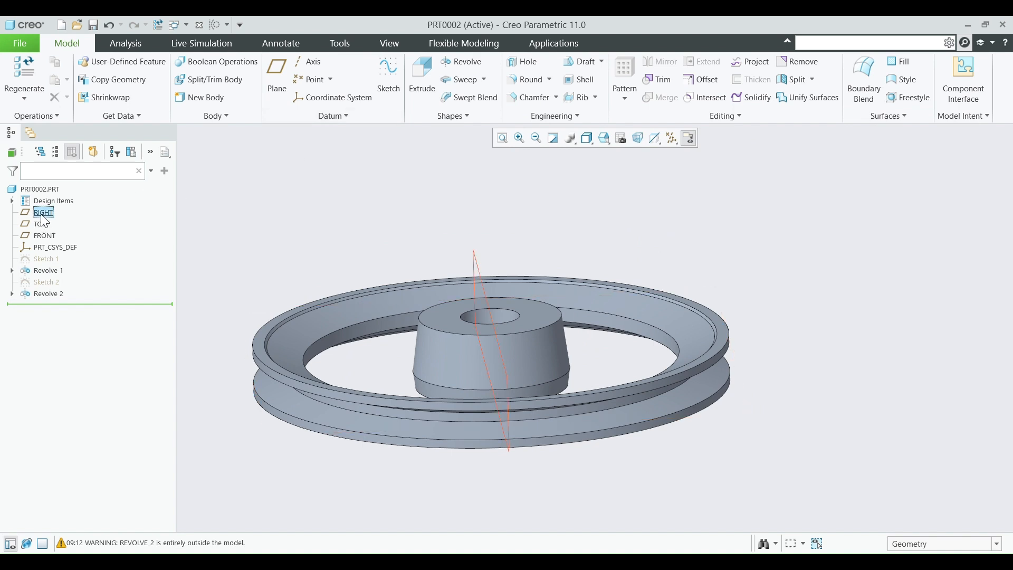
pyautogui.moveTo(336, 348); pyautogui.dragTo(330, 357, button='middle')
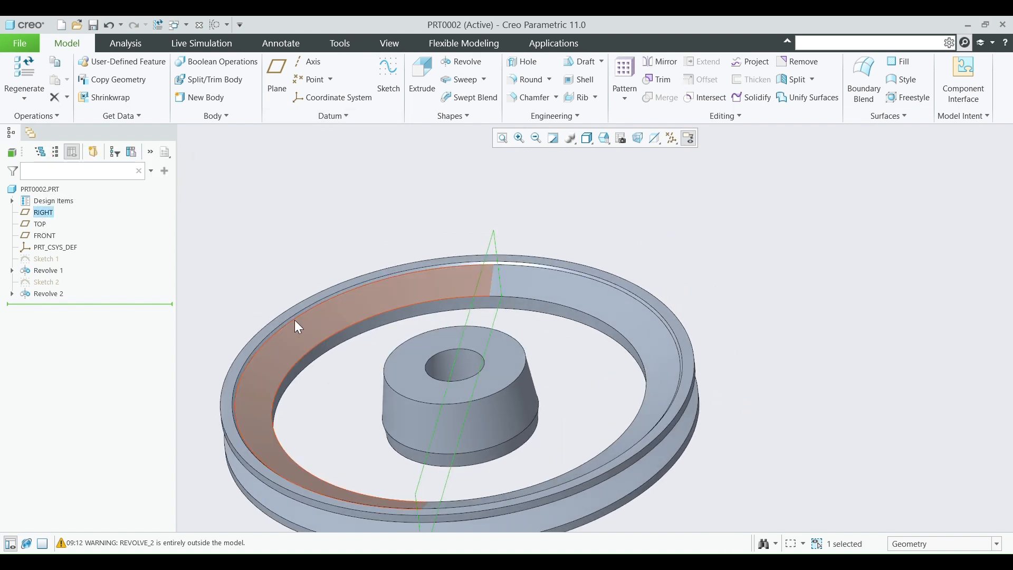
pyautogui.click(422, 71)
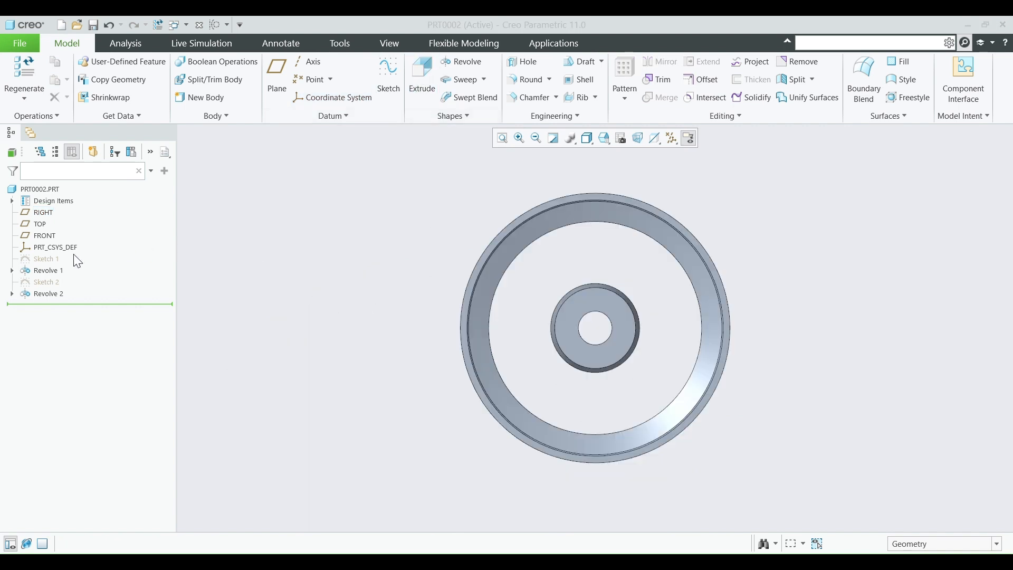
# Step: Create a datum plane parallel to the FRONT plane with a translation offset of -30
pyautogui.click(45, 235)
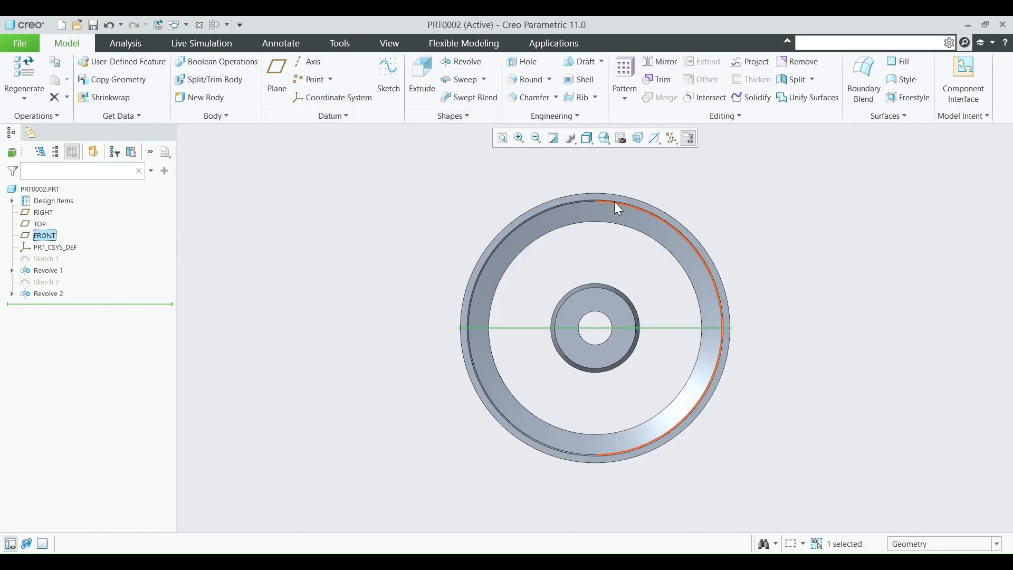
pyautogui.click(278, 72)
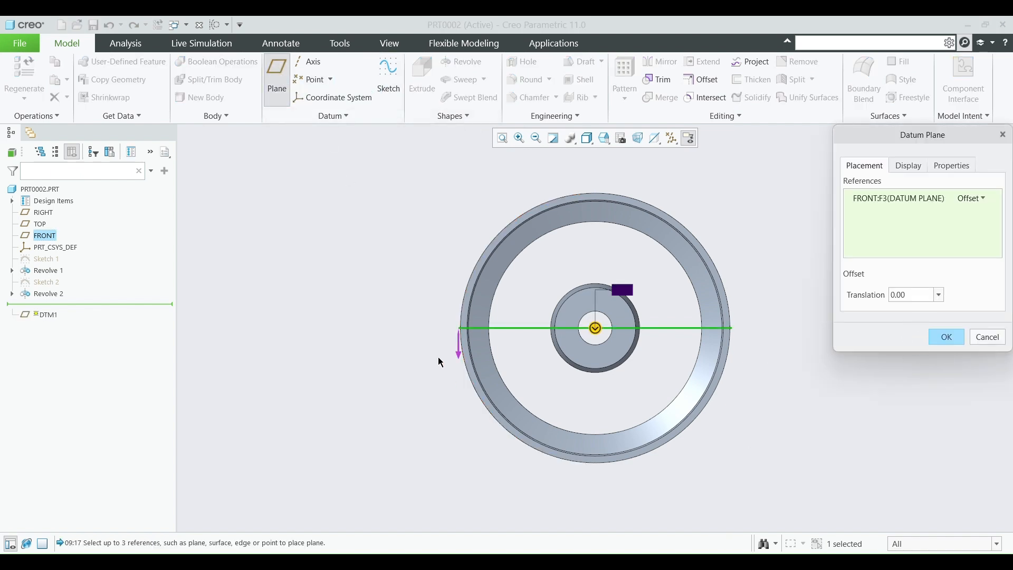
pyautogui.click(902, 295)
pyautogui.write('30')
pyautogui.press('Return')
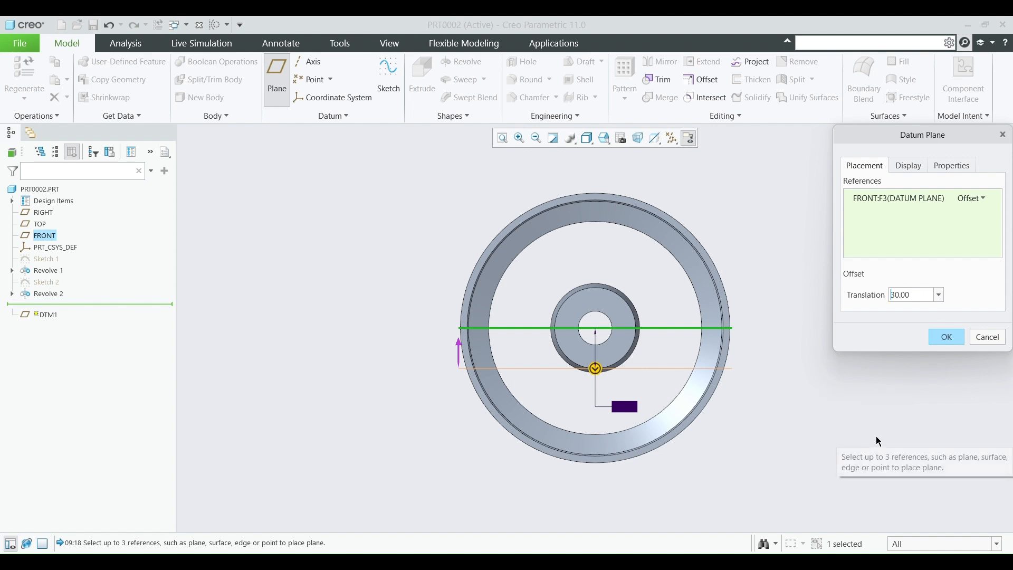
pyautogui.write('-')
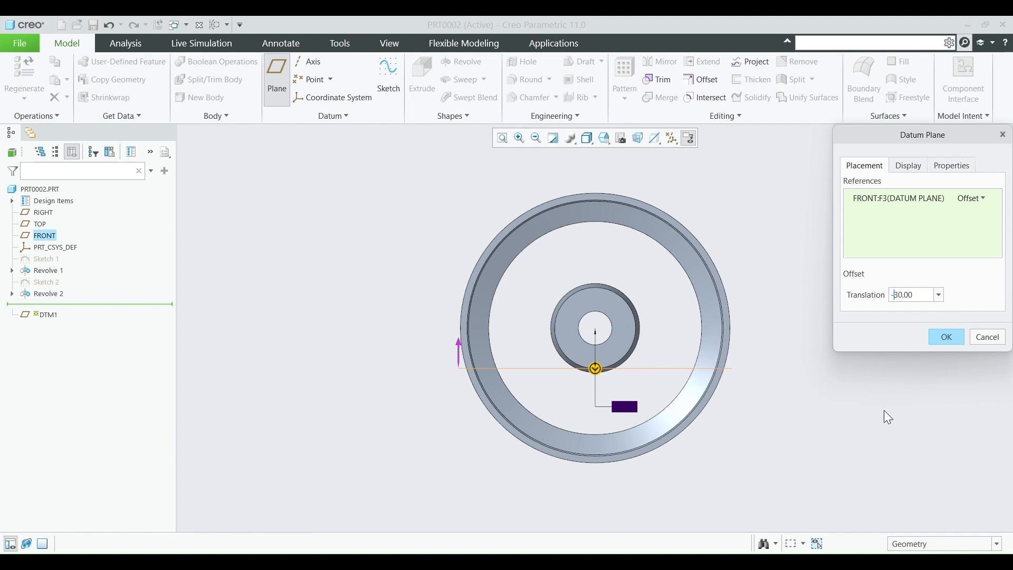
pyautogui.click(942, 335)
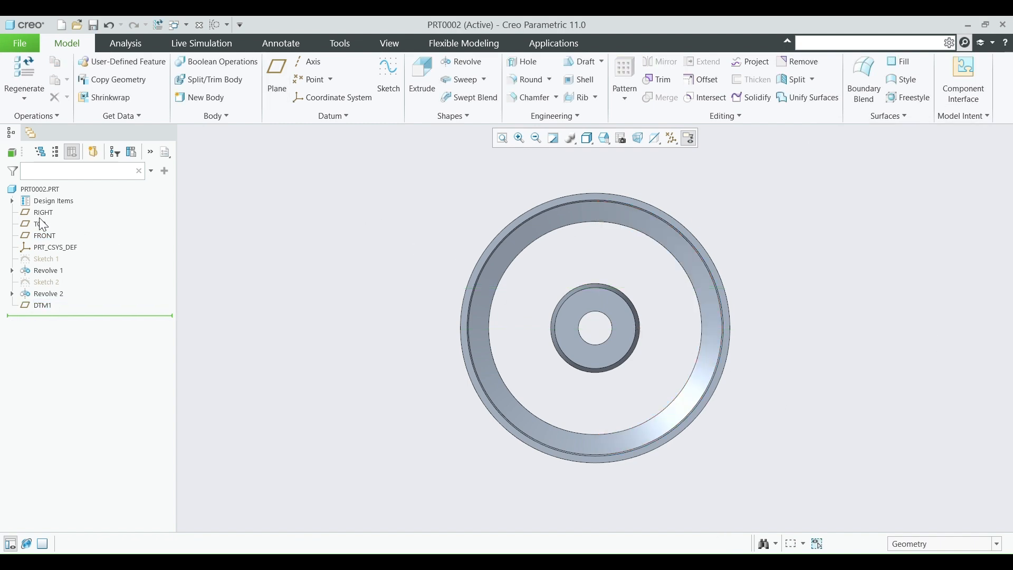
# Step: Create a second datum plane offset 156/2 (78) from the FRONT plane, on the same side as the first offset plane
pyautogui.click(43, 236)
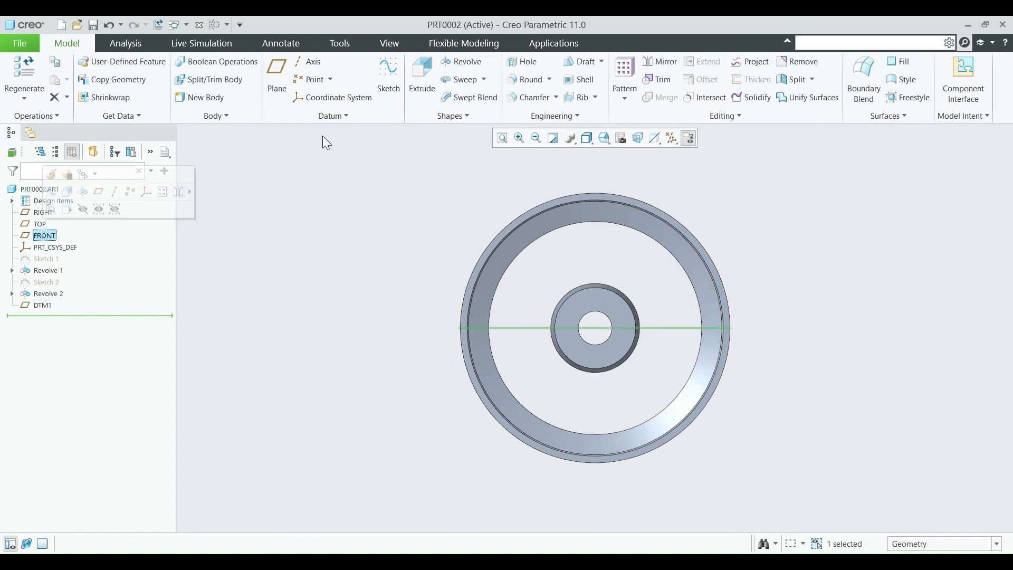
pyautogui.click(284, 75)
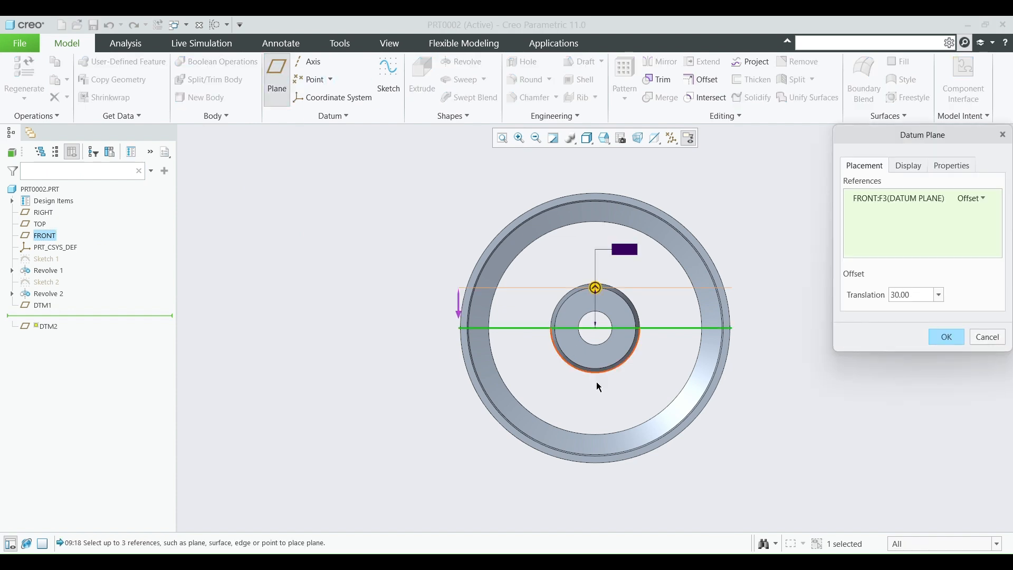
pyautogui.doubleClick(917, 297)
pyautogui.write('-15')
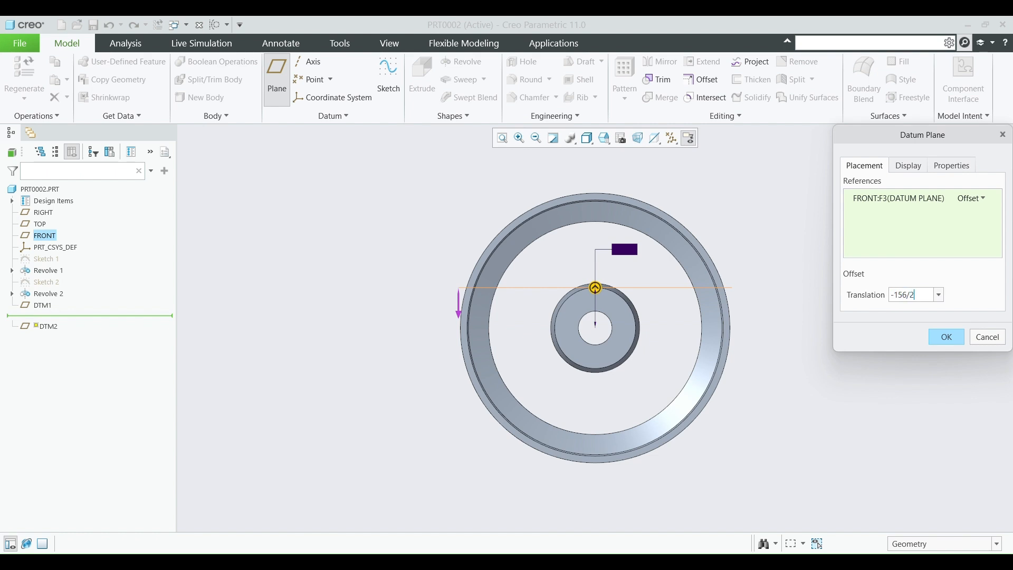
pyautogui.write('6/2')
pyautogui.press('Return')
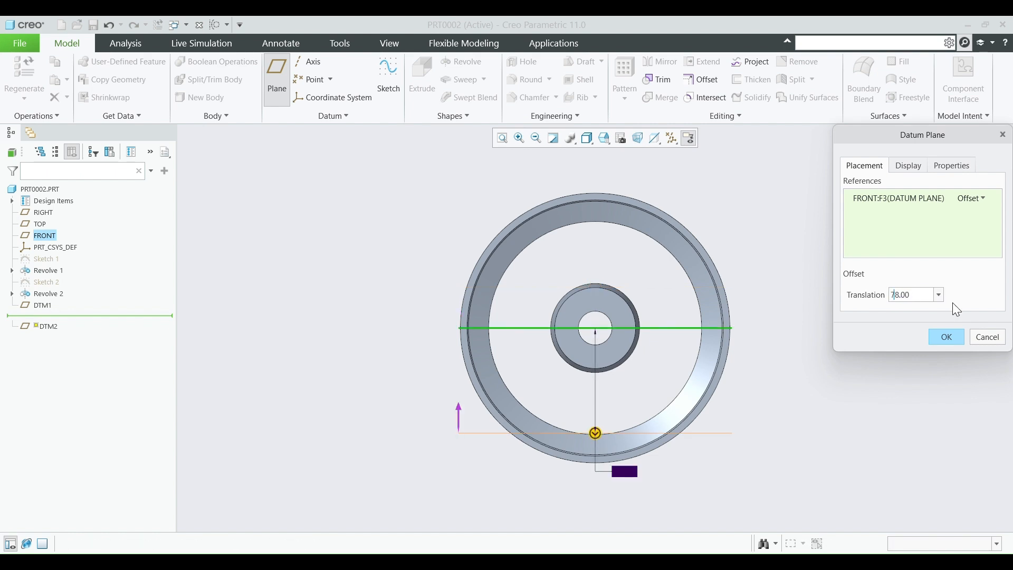
pyautogui.click(883, 418)
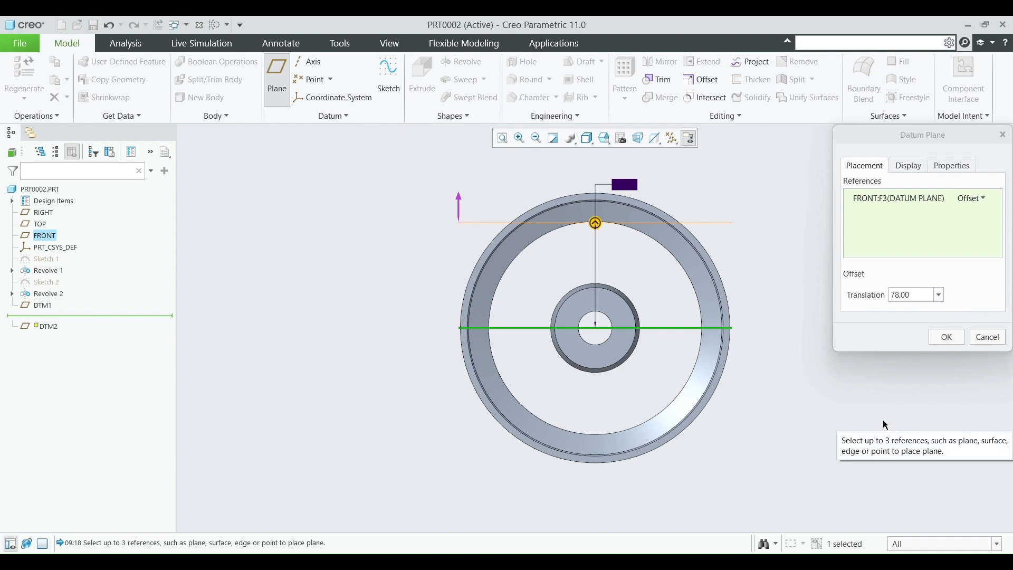
pyautogui.click(954, 340)
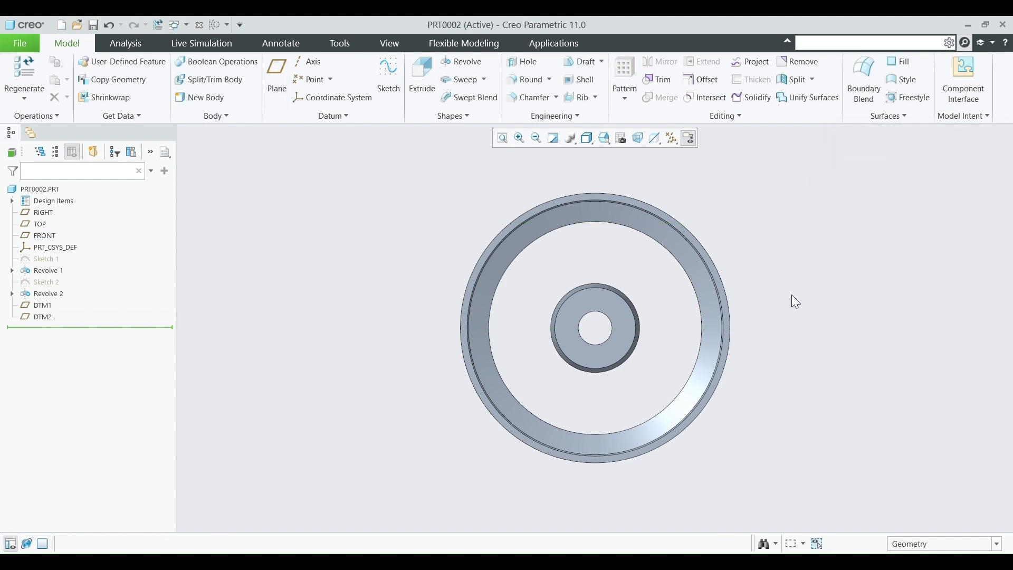
# Step: Show the datum planes and start a sketch on DTM1, with the view oriented normal to the sketch plane
pyautogui.click(671, 138)
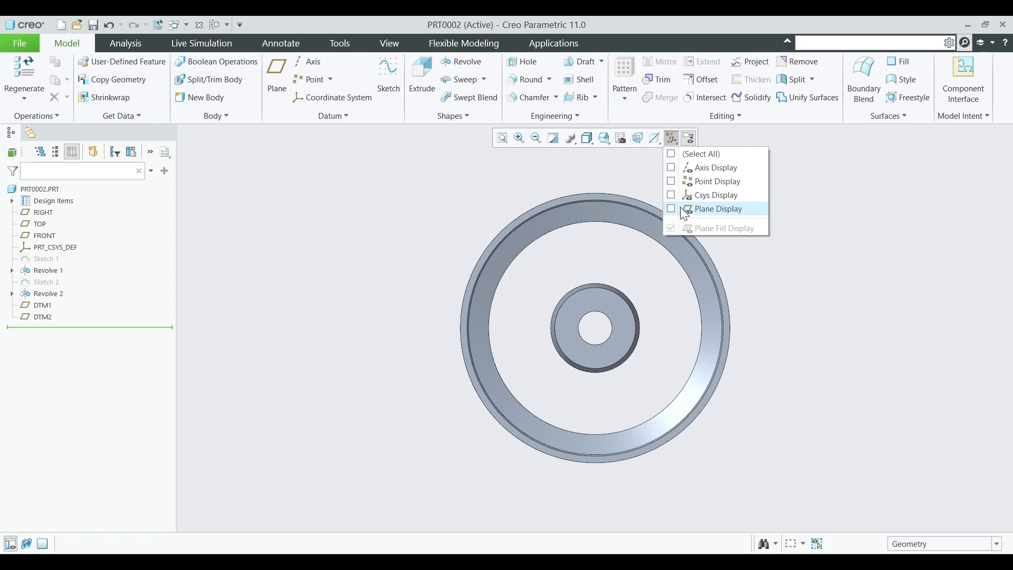
pyautogui.click(702, 209)
pyautogui.moveTo(774, 306); pyautogui.dragTo(782, 287, button='middle')
pyautogui.click(776, 278)
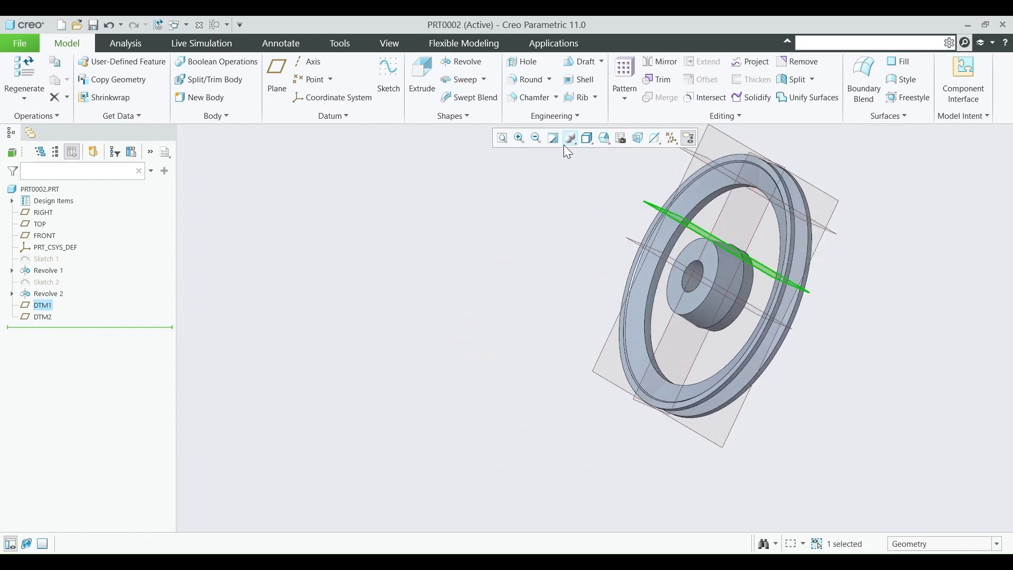
pyautogui.click(390, 79)
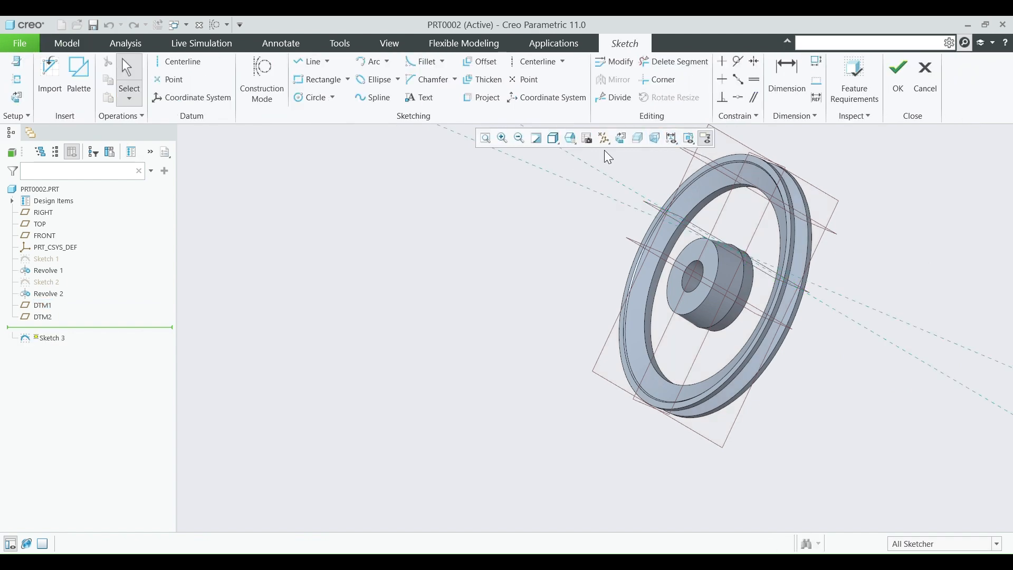
pyautogui.click(621, 138)
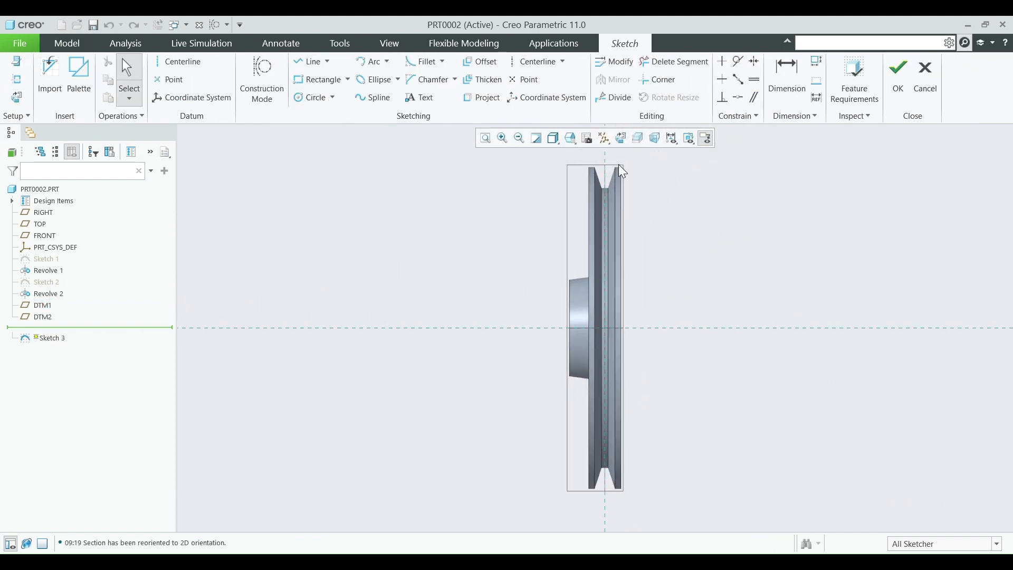
# Step: Check the spoke dimensions in the reference drawing and reorient the DTM1 sketch about the RIGHT reference so the pulley lies horizontally
pyautogui.click(705, 561)
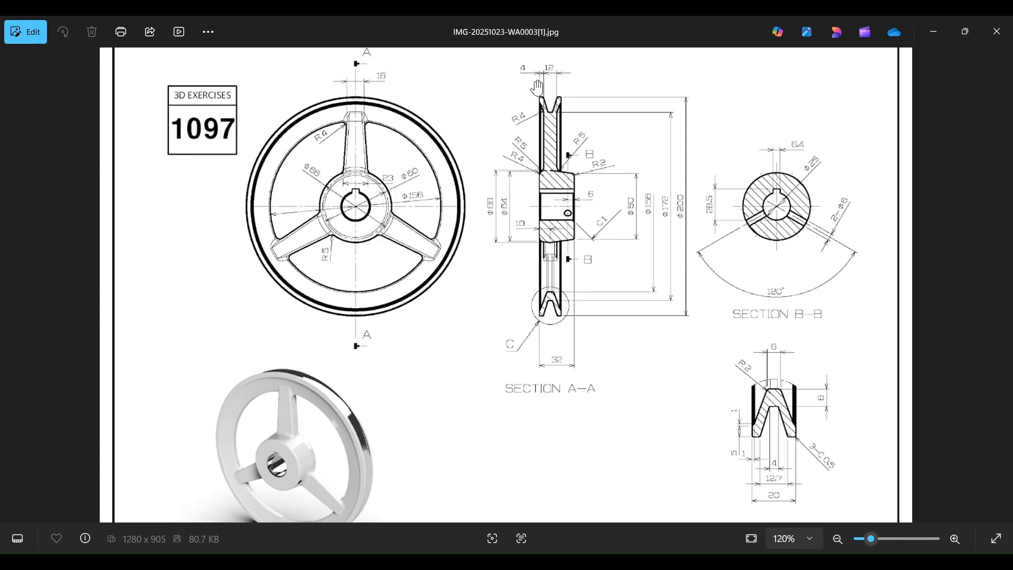
pyautogui.click(938, 42)
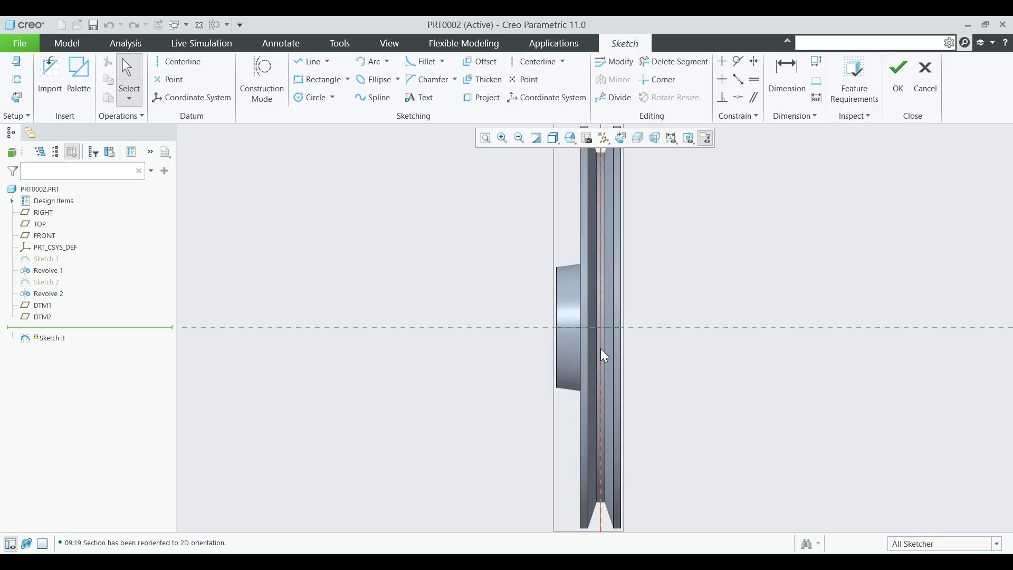
pyautogui.click(18, 62)
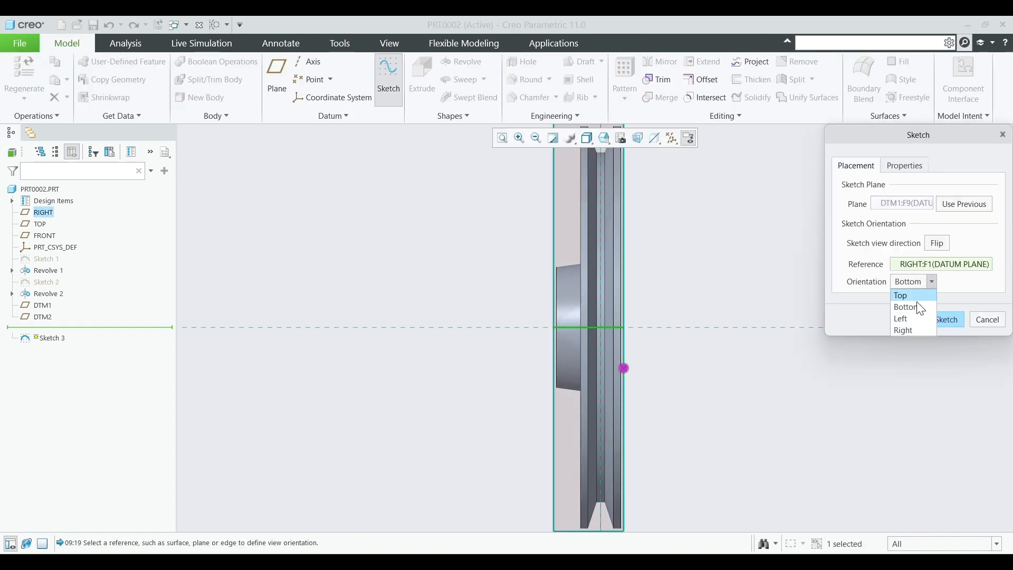
pyautogui.click(946, 319)
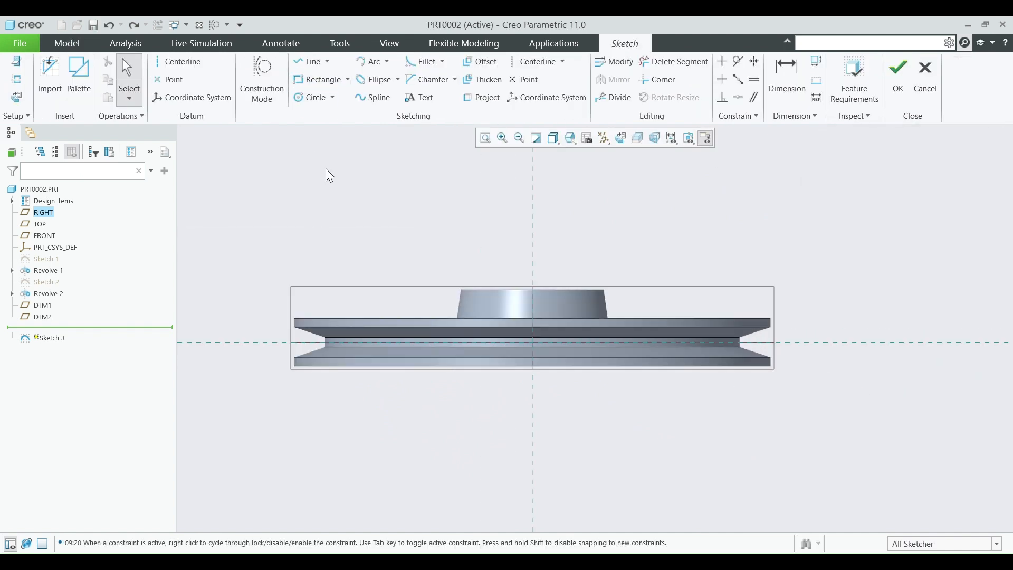
# Step: Sketch a rectangle about 16.4 mm square over the upper part of the hub, straddling the vertical reference
pyautogui.click(321, 80)
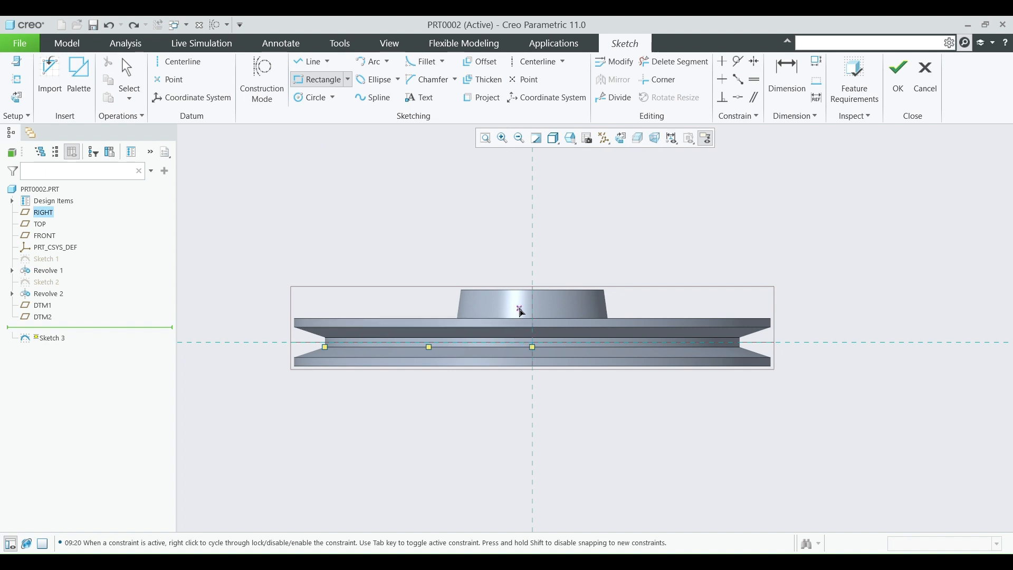
pyautogui.click(516, 313)
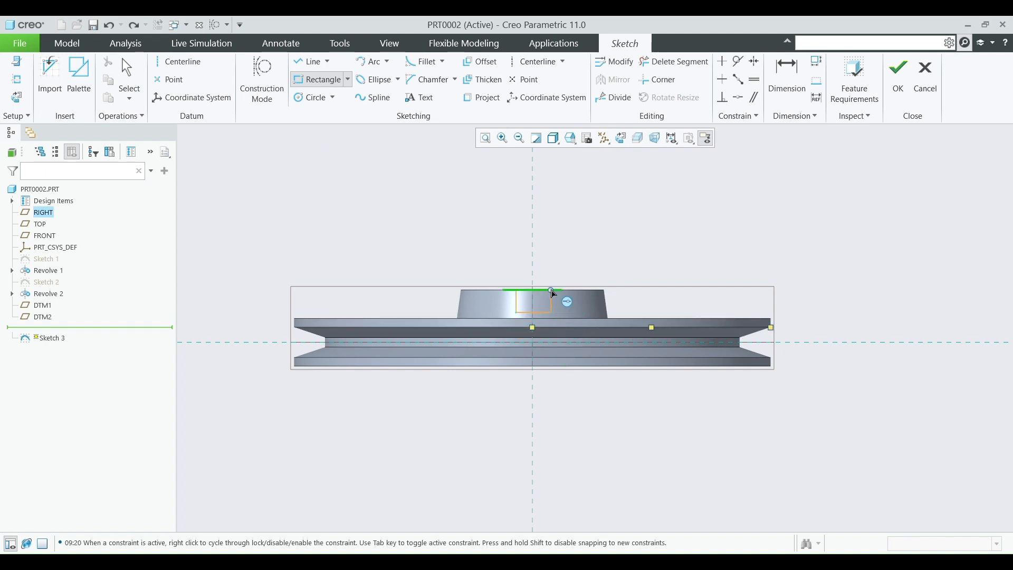
pyautogui.click(555, 274)
pyautogui.middleClick(717, 220)
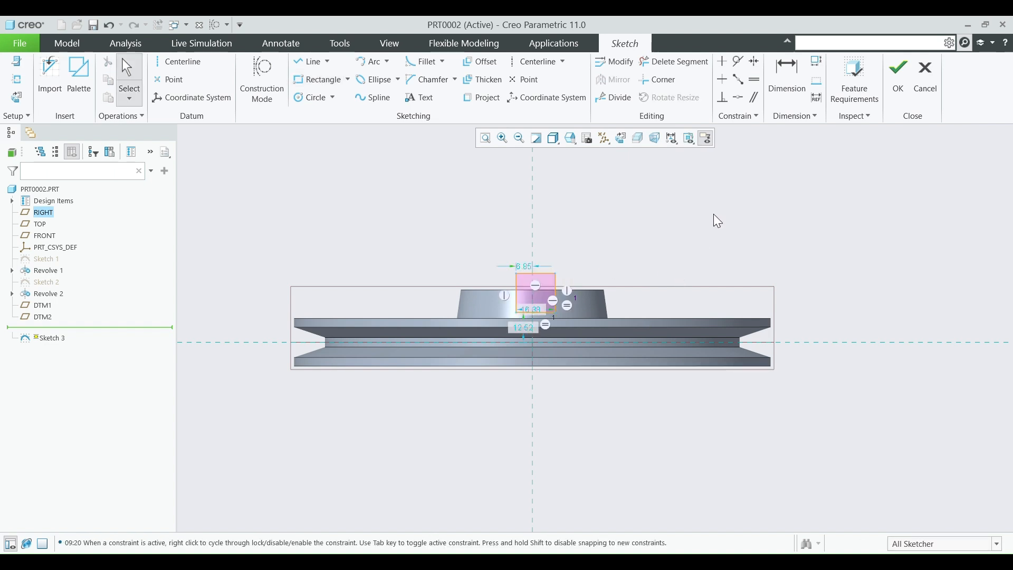
# Step: Dimension the rectangle's width as 23 and set its left edge 23/2 (11.5) from the vertical reference
pyautogui.scroll(3, 592, 262)
pyautogui.click(786, 74)
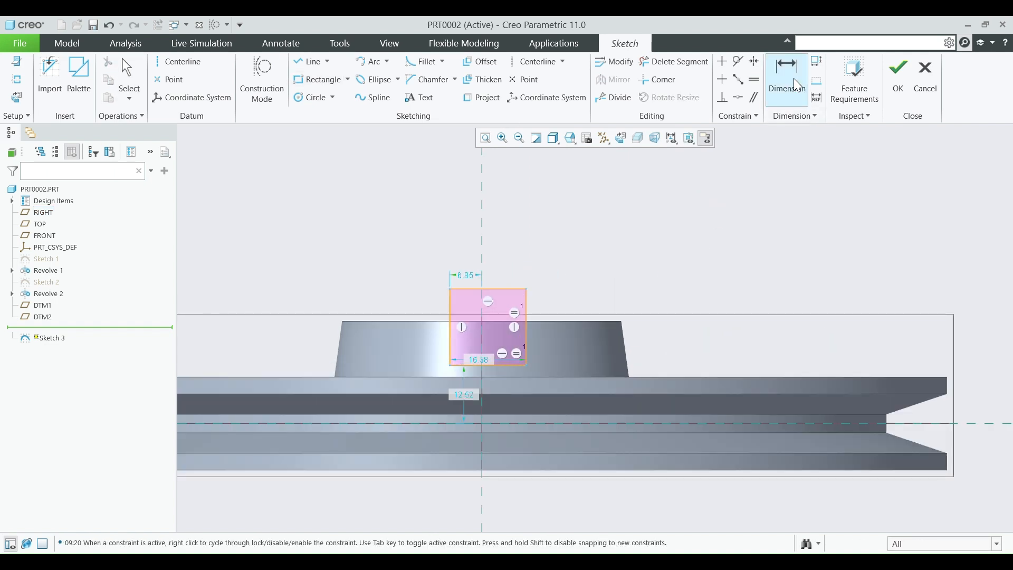
pyautogui.middleClick(503, 260)
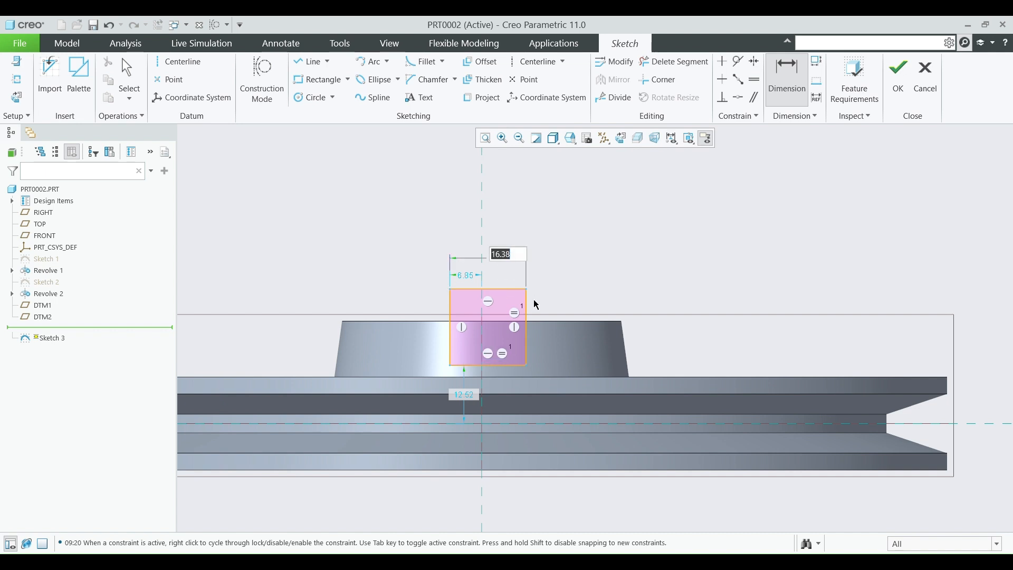
pyautogui.write('23')
pyautogui.press('Return')
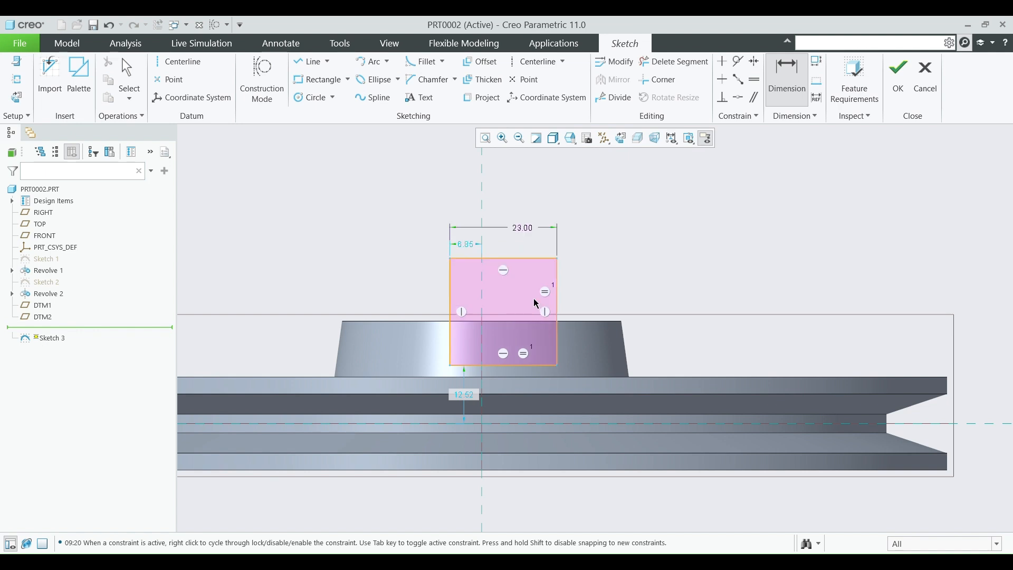
pyautogui.middleClick(469, 247)
pyautogui.press('BackSpace')
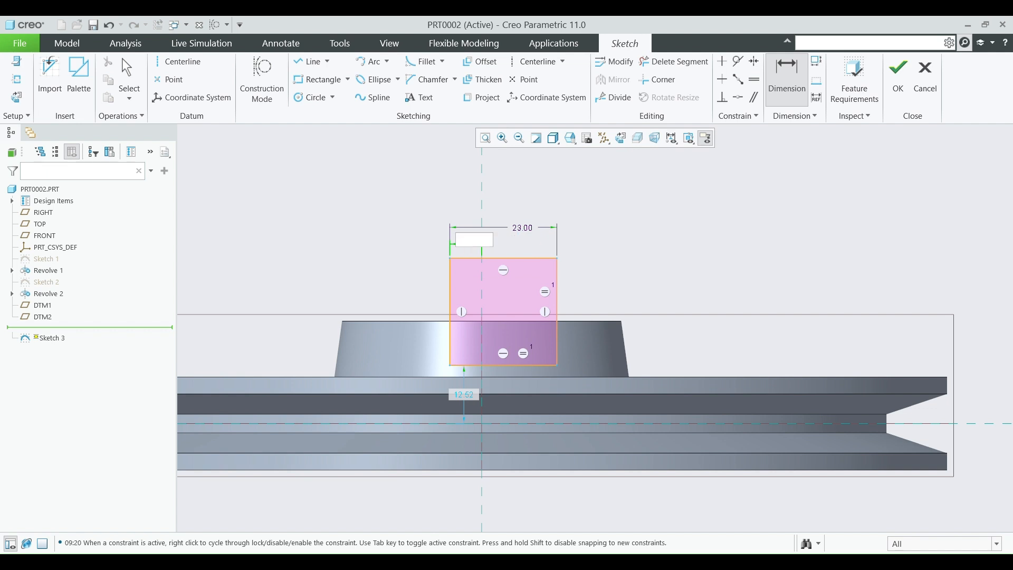
pyautogui.write('23/2')
pyautogui.press('Return')
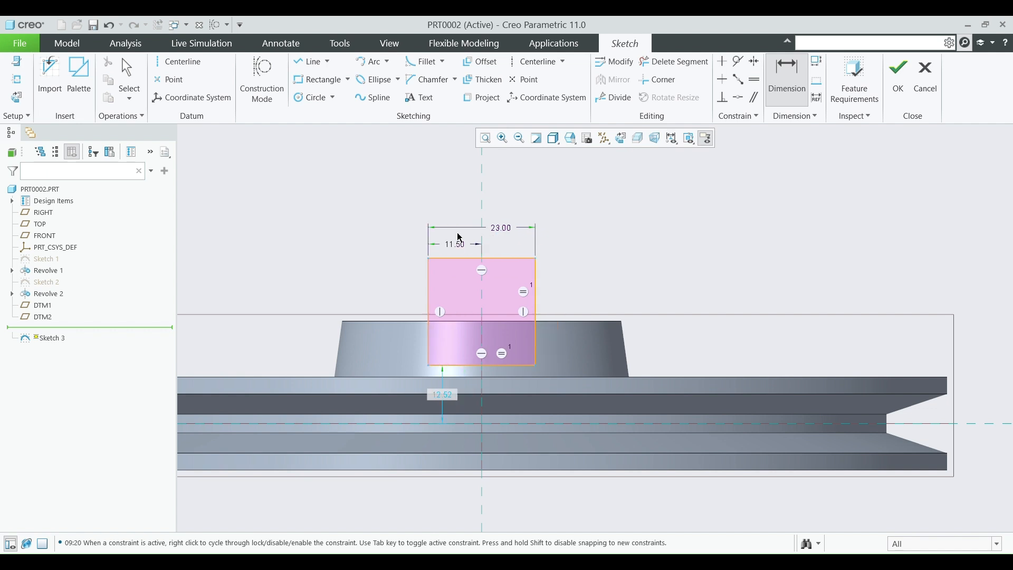
# Step: Dimension the rectangle's height as 12, deleting the conflicting equal-lengths constraint
pyautogui.click(535, 311)
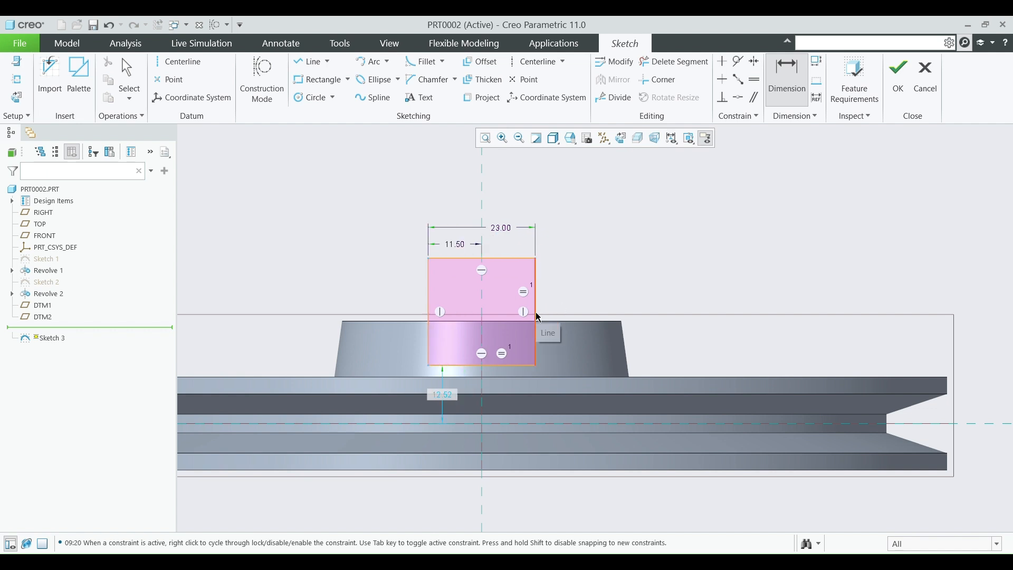
pyautogui.middleClick(566, 300)
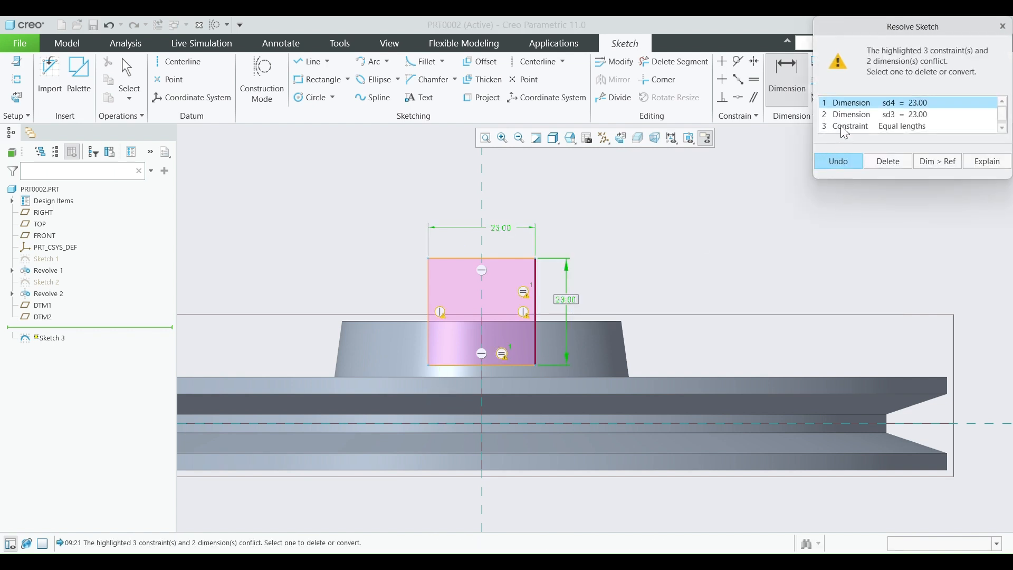
pyautogui.click(844, 127)
pyautogui.click(888, 161)
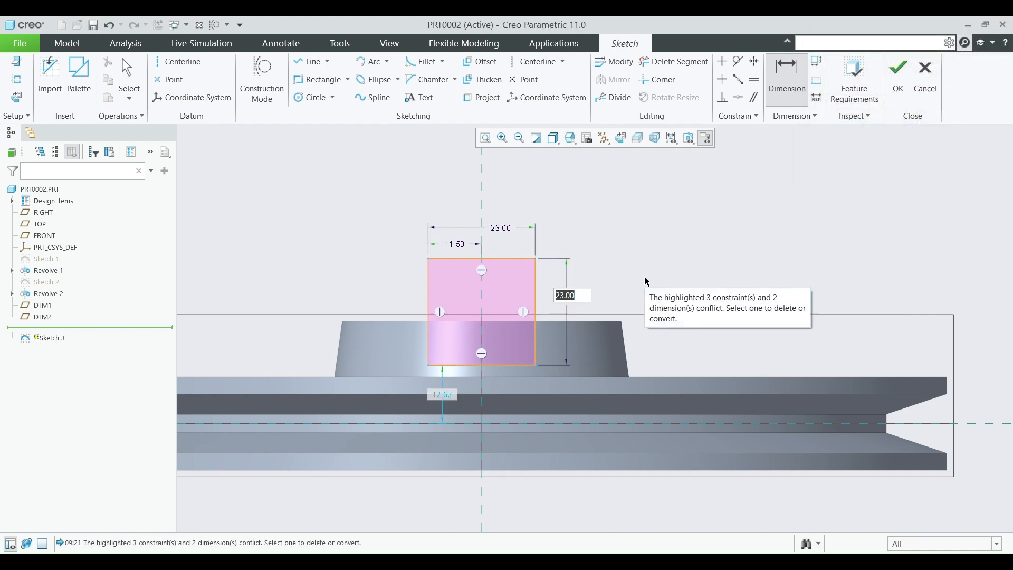
pyautogui.write('12')
pyautogui.press('Return')
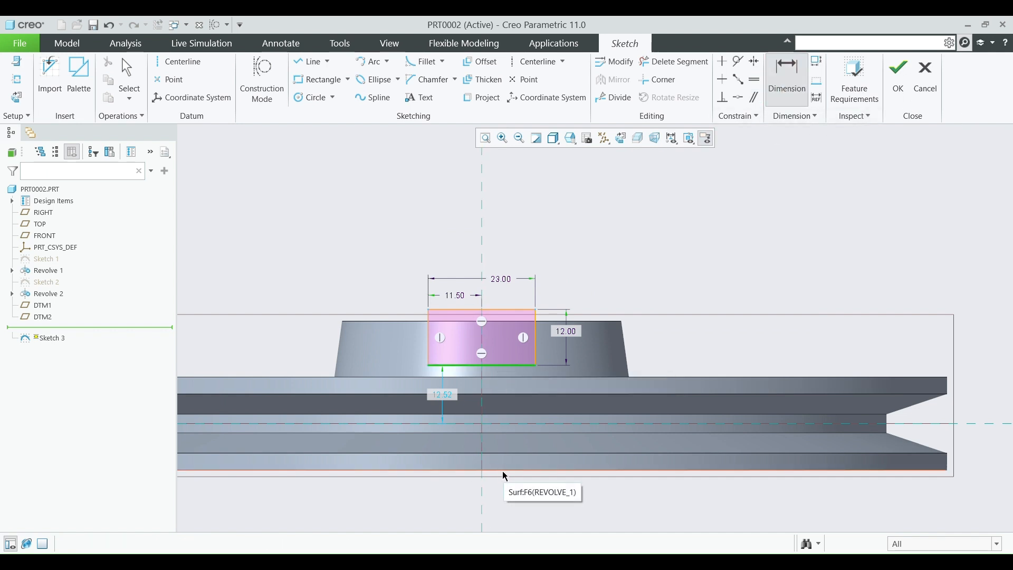
# Step: Dimension the rectangle's bottom edge 4 from the rim's lower face and finish the sketch
pyautogui.middleClick(710, 349)
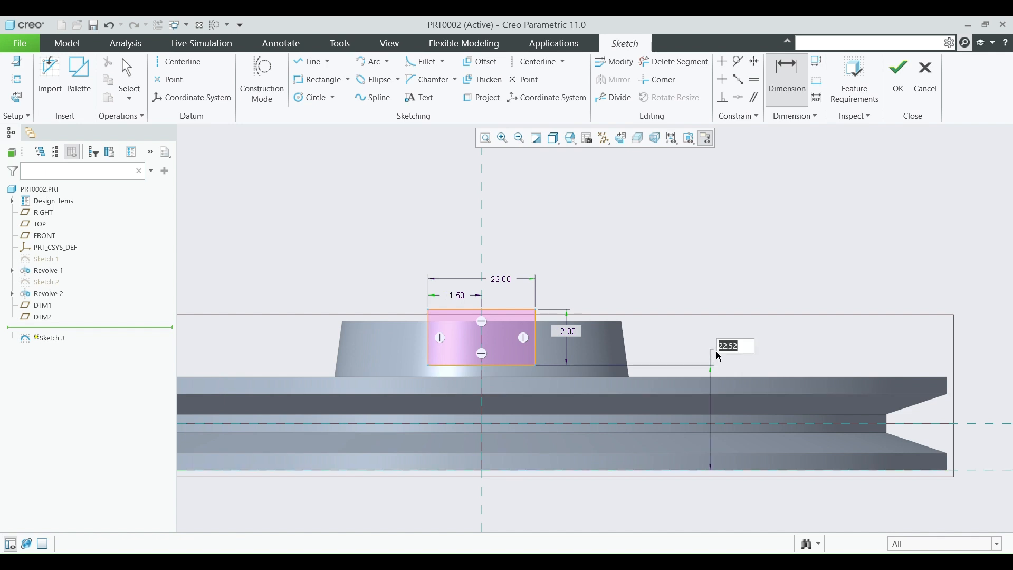
pyautogui.write('4')
pyautogui.press('Return')
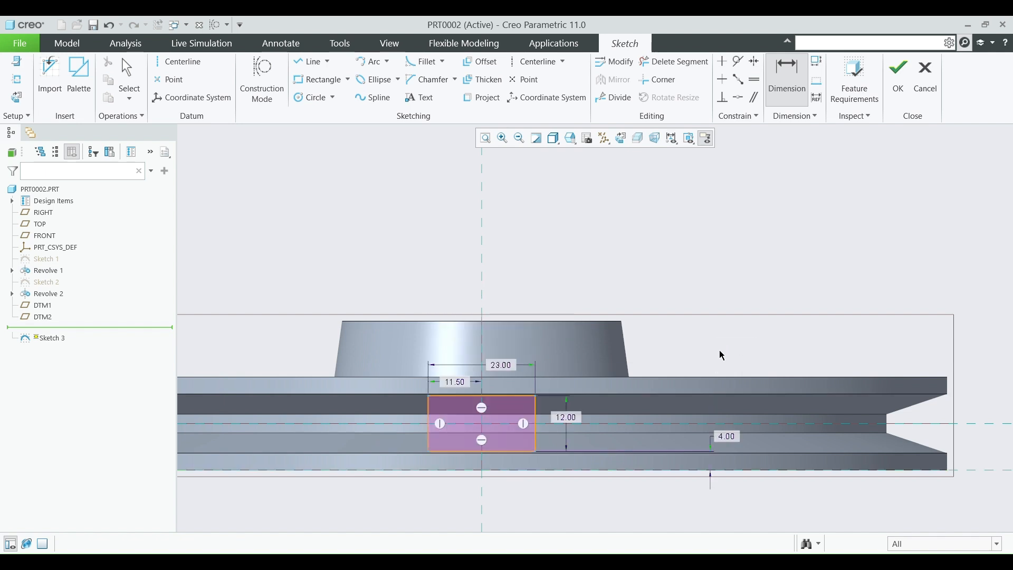
pyautogui.click(897, 74)
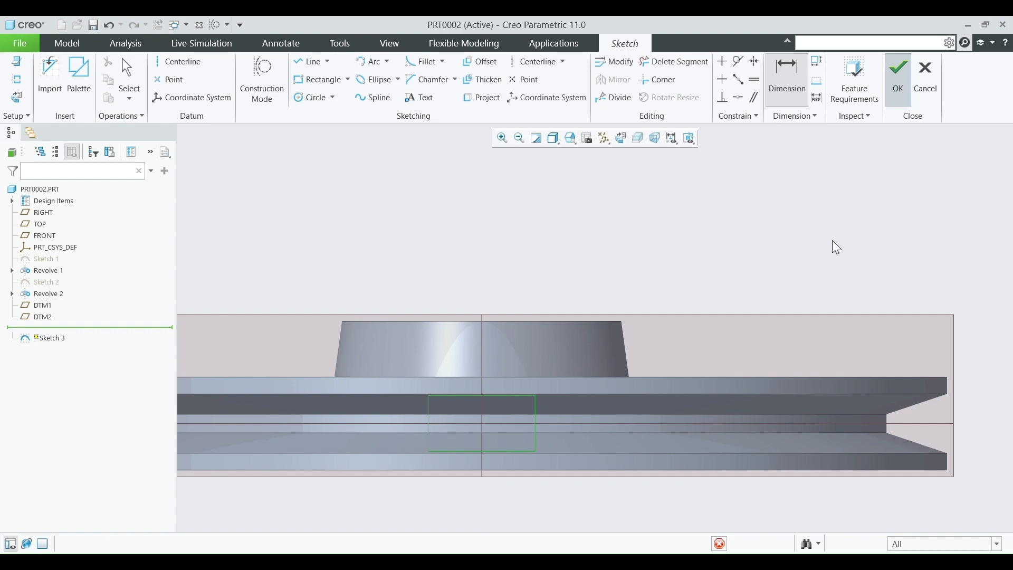
# Step: Start a sketch on datum plane DTM2 with the view oriented normal to the sketch plane
pyautogui.moveTo(736, 274)
pyautogui.mouseDown(button='middle')
pyautogui.moveTo(731, 298)
pyautogui.moveTo(813, 375)
pyautogui.moveTo(815, 401)
pyautogui.mouseUp(button='middle')
pyautogui.scroll(5, 731, 298)
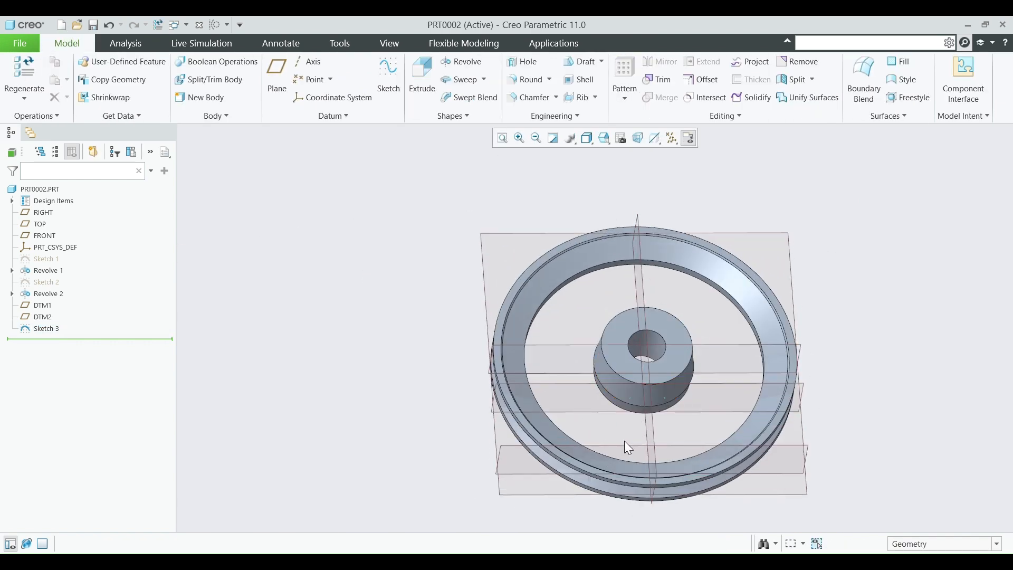
pyautogui.click(801, 447)
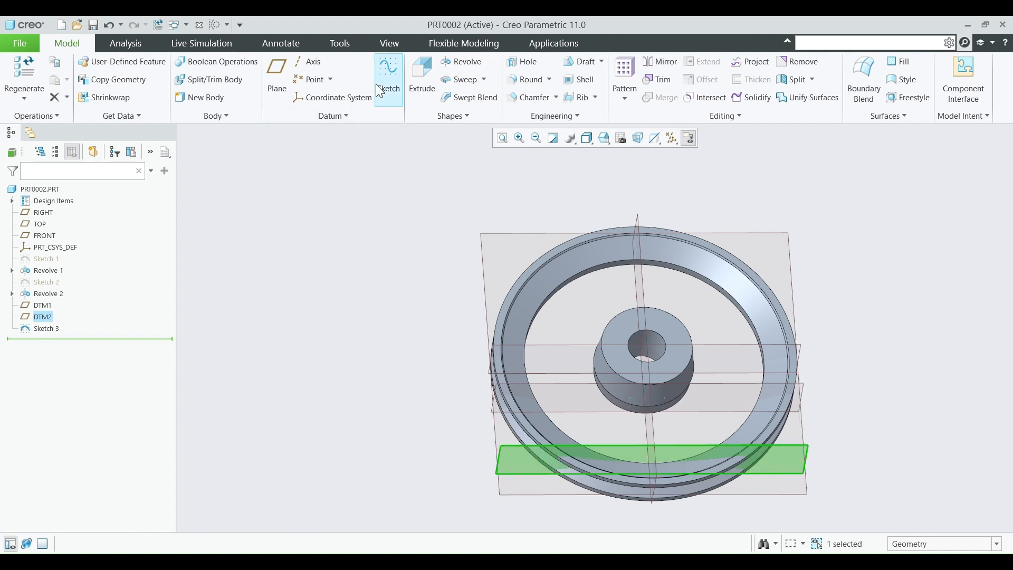
pyautogui.click(389, 74)
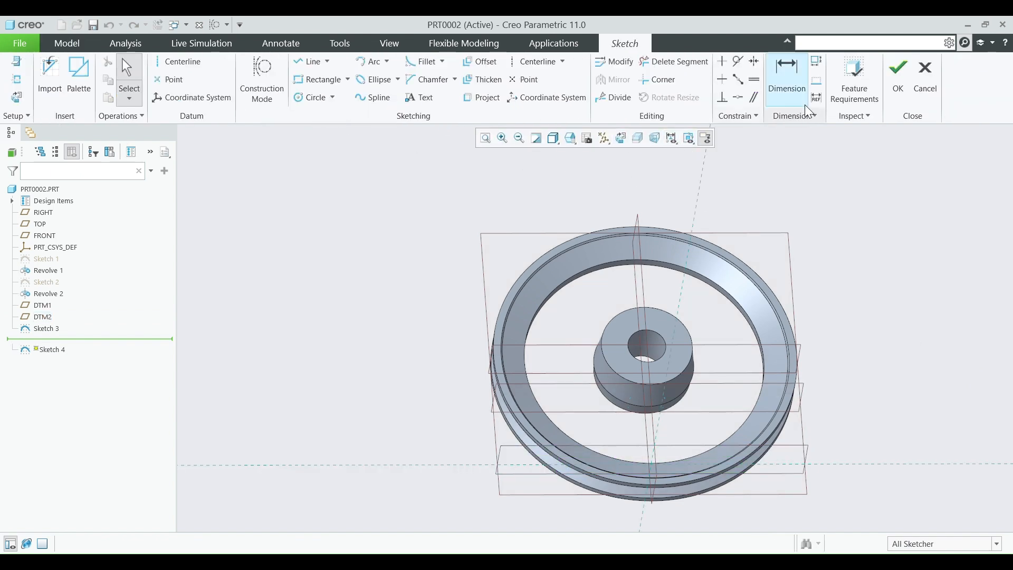
pyautogui.click(621, 138)
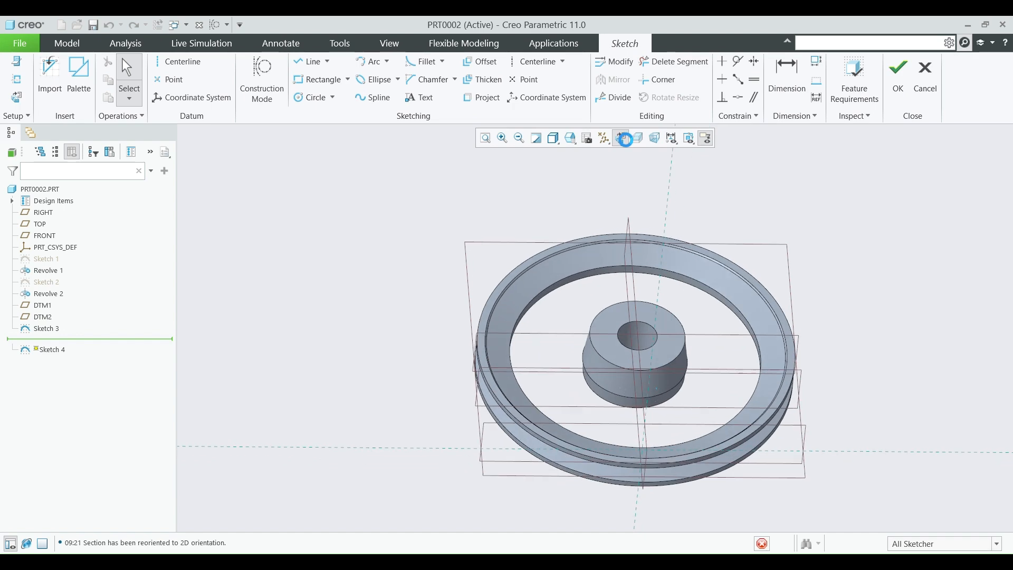
pyautogui.scroll(3, 630, 414)
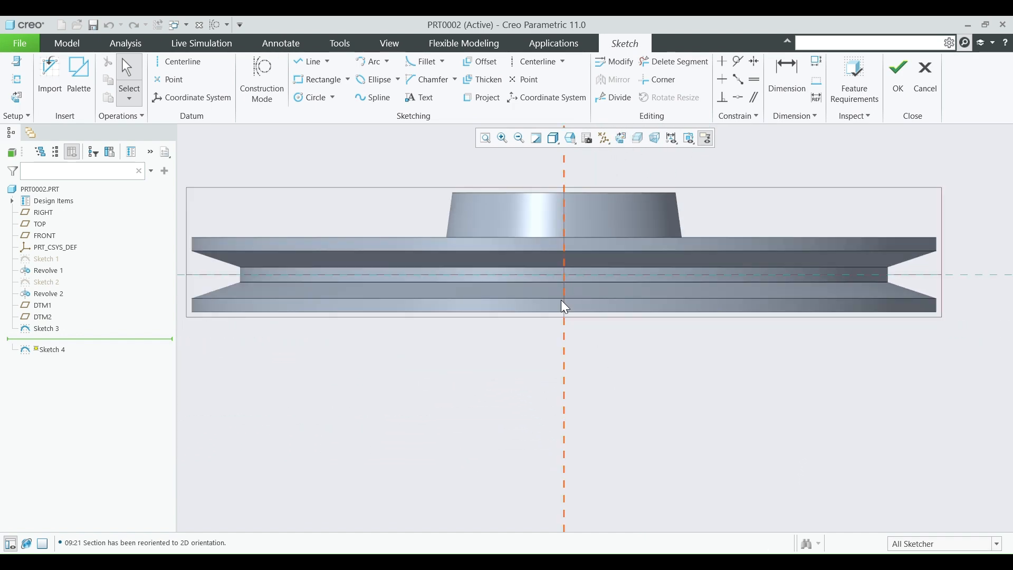
pyautogui.scroll(-2, 594, 276)
pyautogui.scroll(2, 595, 276)
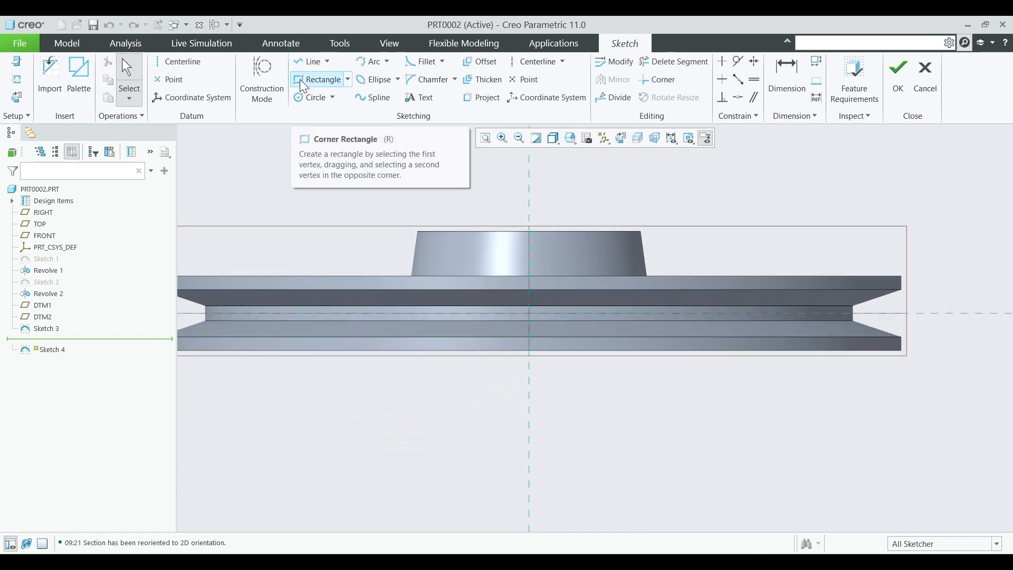
# Step: Sketch a rectangle about 19.6 by 9.6 over the top of the hub, straddling the vertical reference
pyautogui.click(317, 79)
pyautogui.click(496, 216)
pyautogui.click(540, 251)
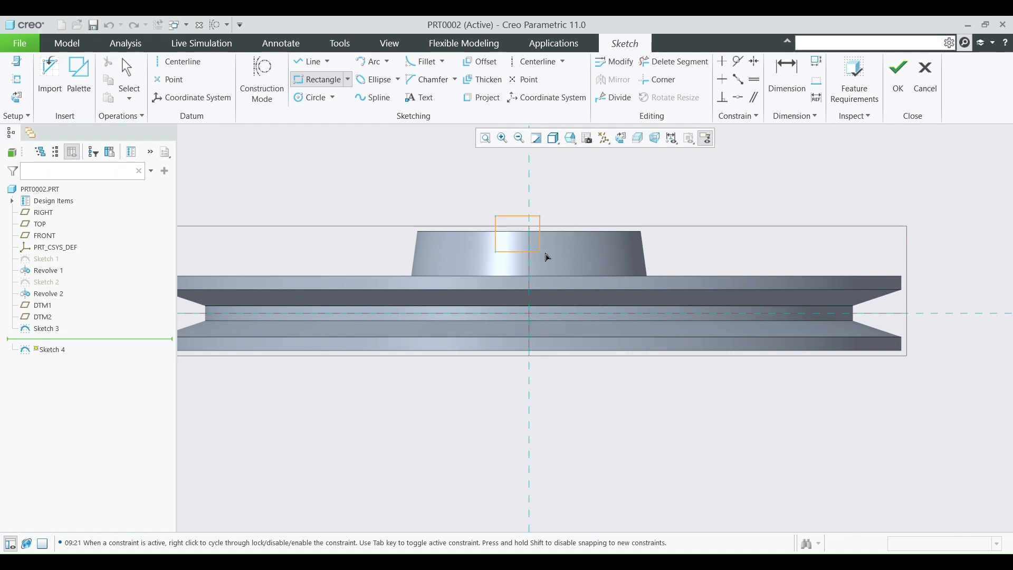
pyautogui.click(568, 251)
pyautogui.middleClick(568, 252)
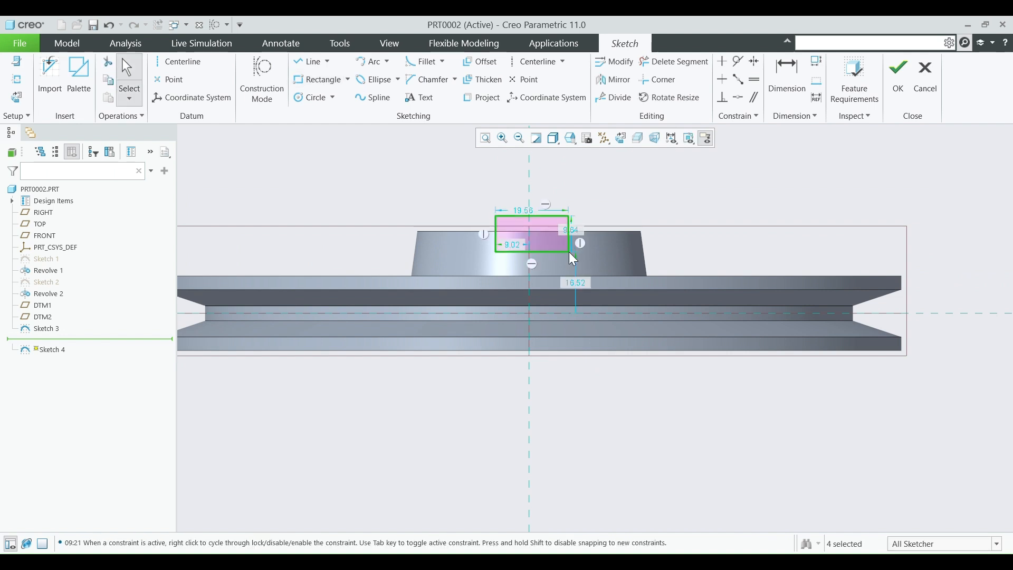
# Step: Set the new rectangle's width to 16 and its height to 12
pyautogui.scroll(-2, 556, 244)
pyautogui.doubleClick(510, 200)
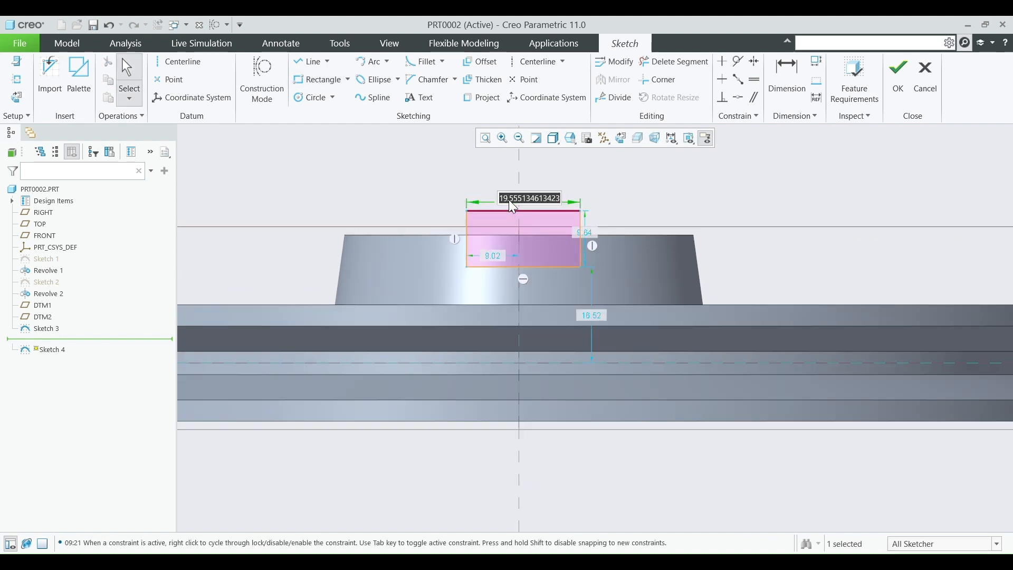
pyautogui.write('16')
pyautogui.press('Return')
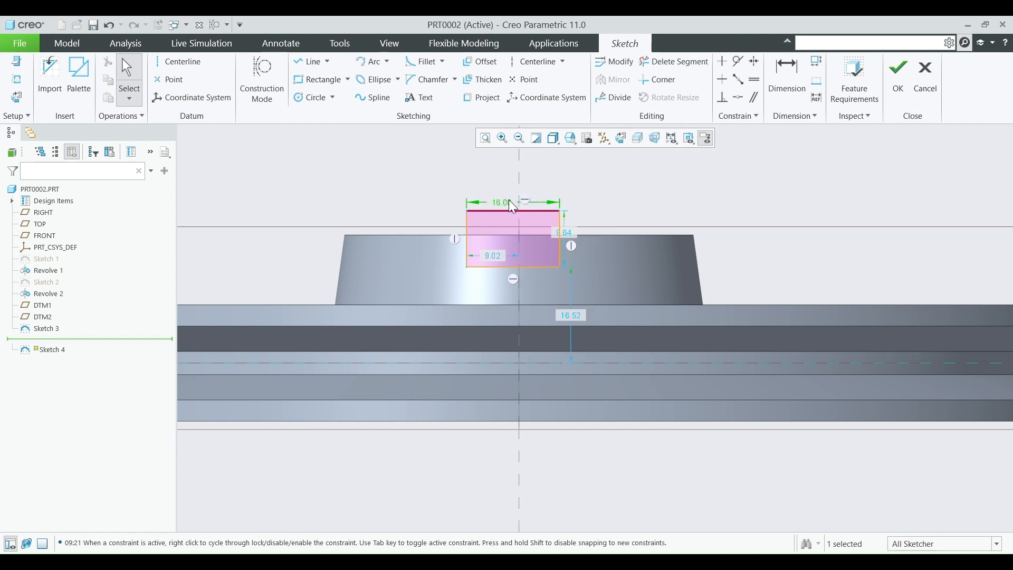
pyautogui.doubleClick(564, 233)
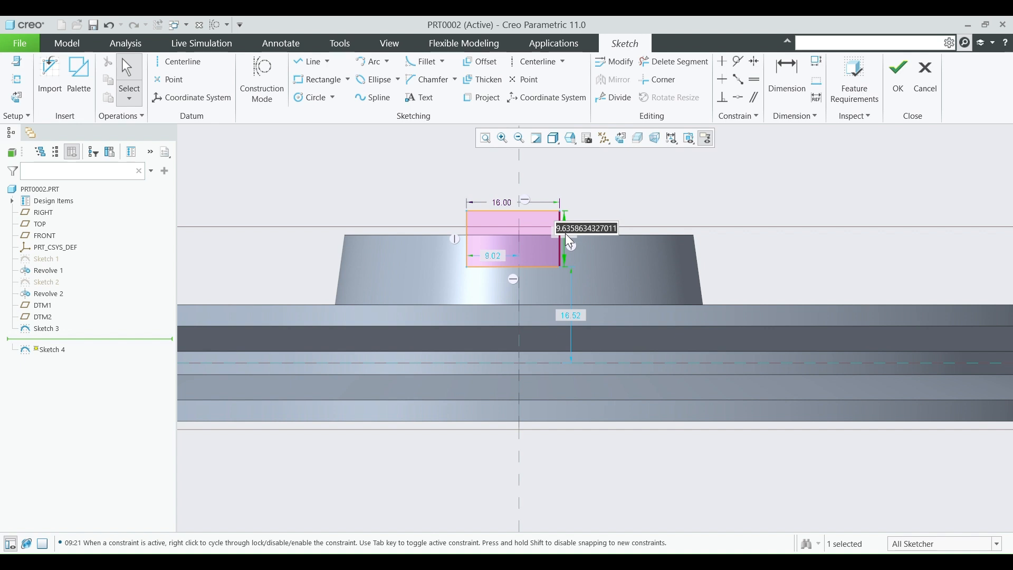
pyautogui.write('12')
pyautogui.press('Return')
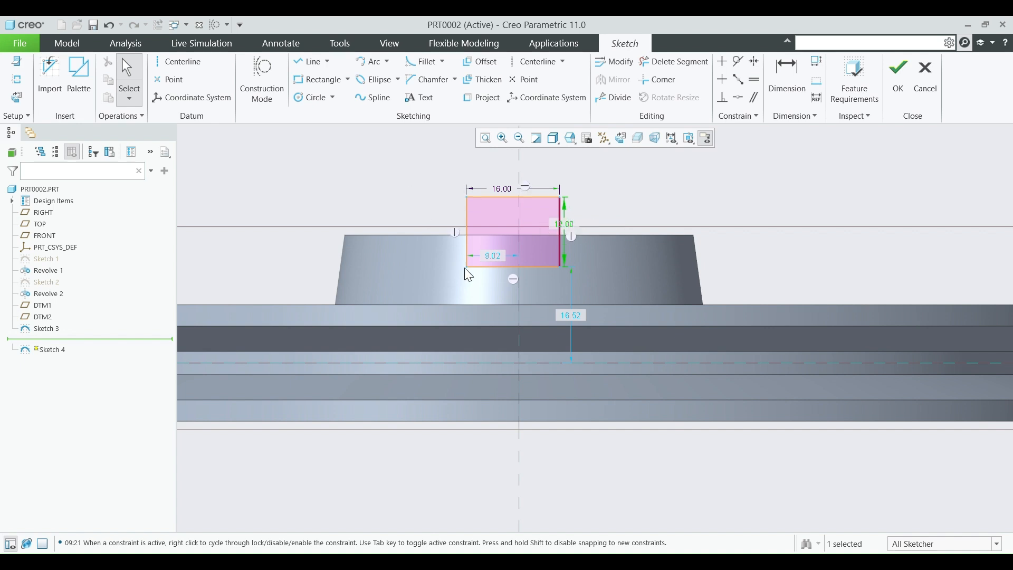
# Step: Set the distance from the 16-wide rectangle's left edge to the vertical reference to 8
pyautogui.doubleClick(490, 257)
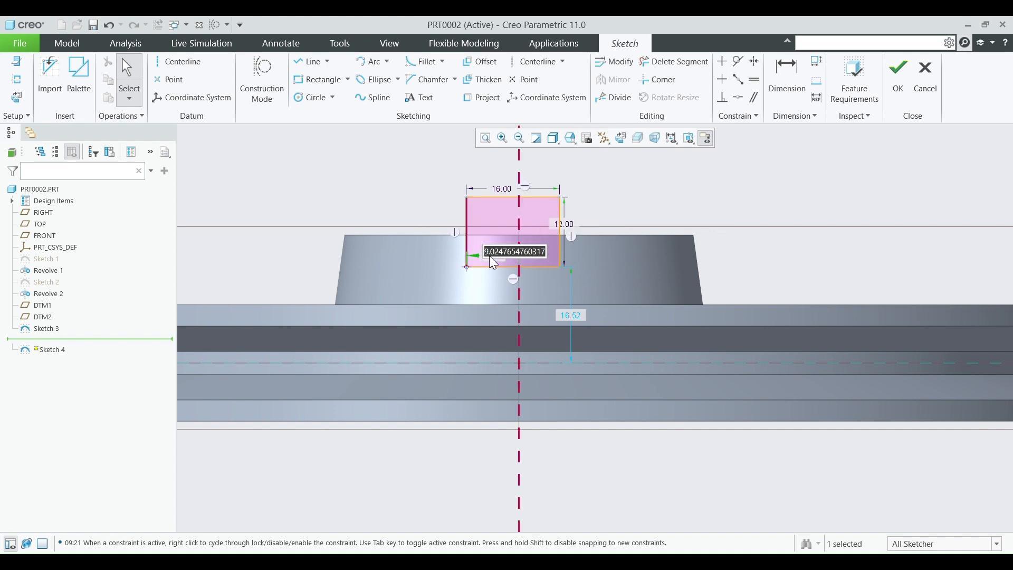
pyautogui.write('8')
pyautogui.press('Return')
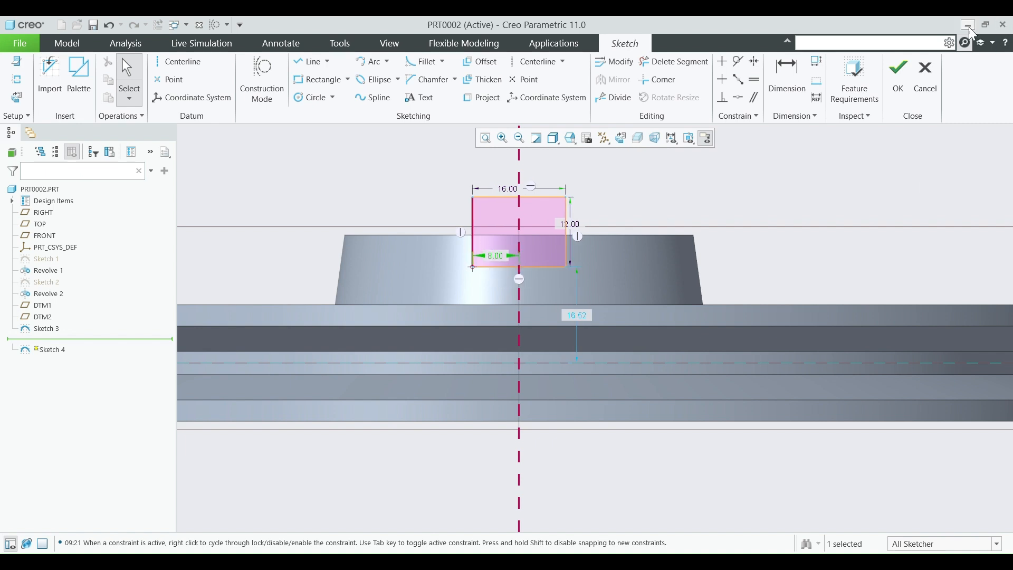
# Step: Dimension the 16-wide rectangle's bottom edge 4 from the rim's lower edge and finish the sketch
pyautogui.click(786, 74)
pyautogui.click(554, 268)
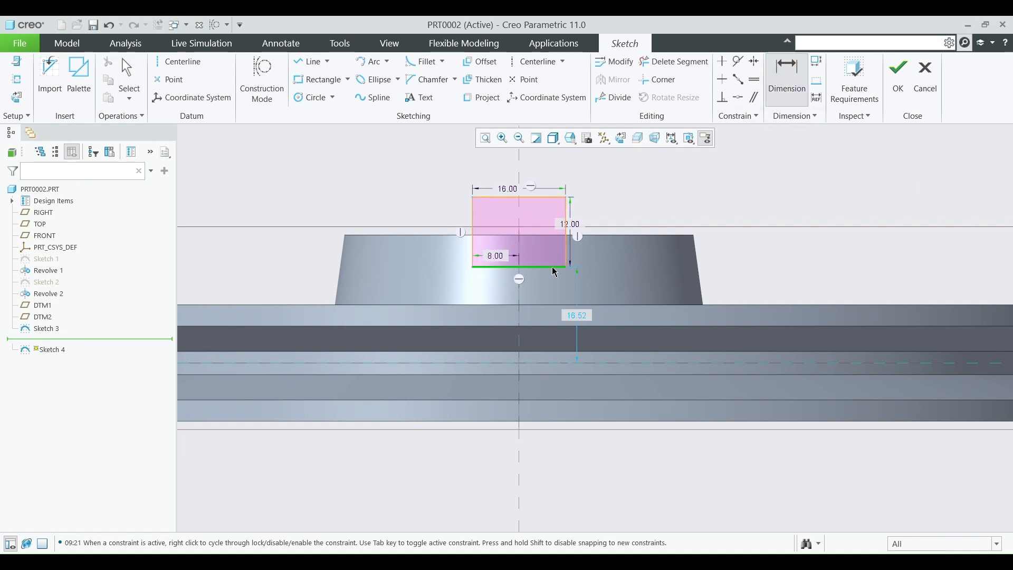
pyautogui.click(547, 422)
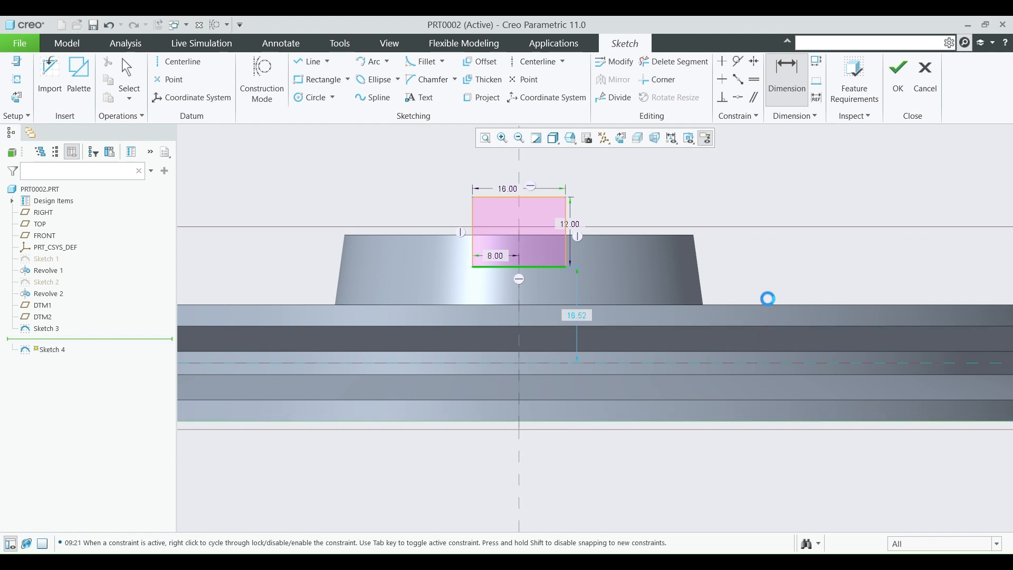
pyautogui.middleClick(768, 296)
pyautogui.press('Return')
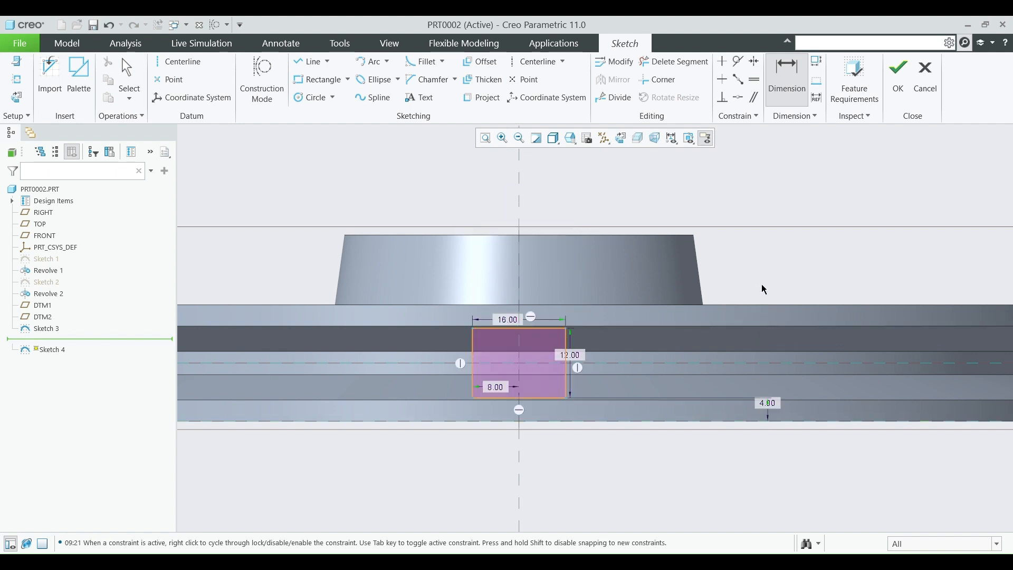
pyautogui.click(898, 74)
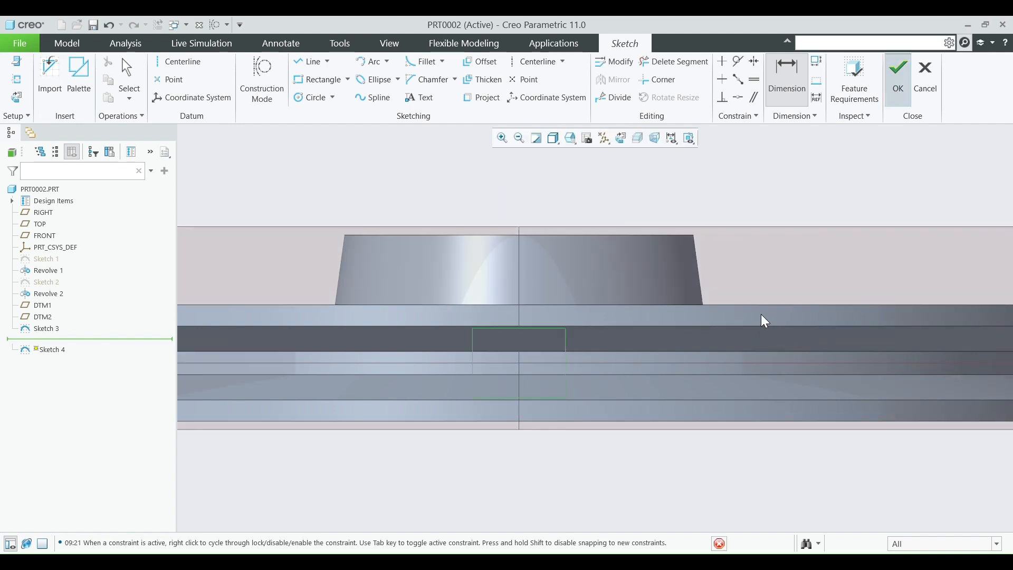
# Step: Turn off the datum plane display in the model view
pyautogui.moveTo(747, 292); pyautogui.dragTo(754, 315, button='middle')
pyautogui.scroll(4, 724, 310)
pyautogui.click(736, 408)
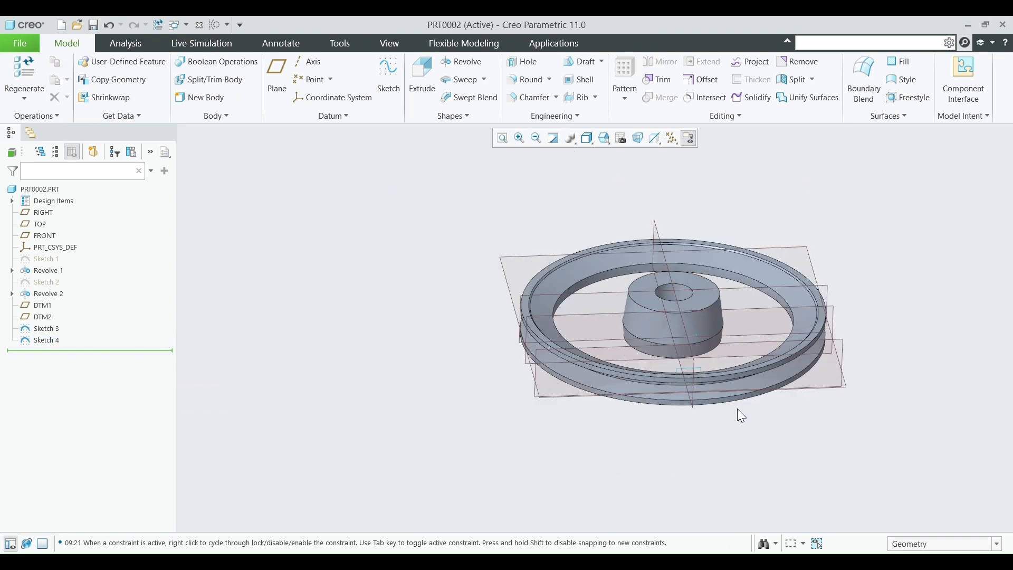
pyautogui.scroll(-1, 736, 407)
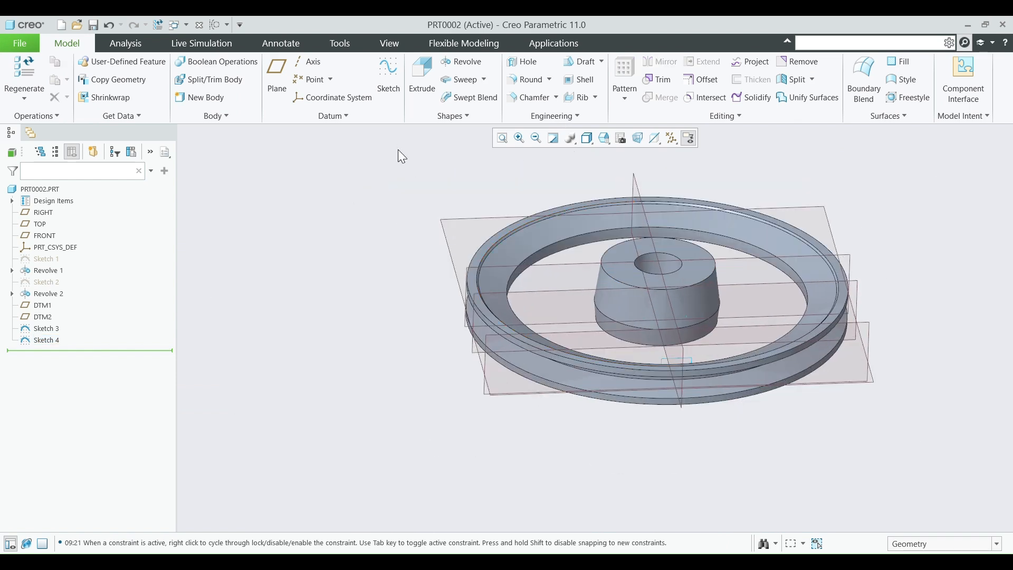
pyautogui.click(671, 138)
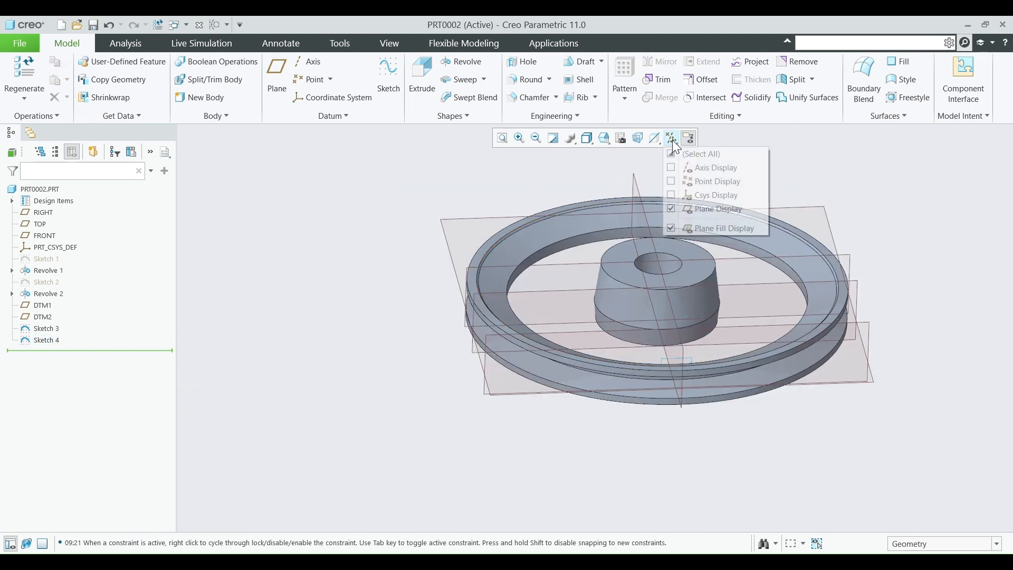
pyautogui.click(676, 209)
pyautogui.click(313, 283)
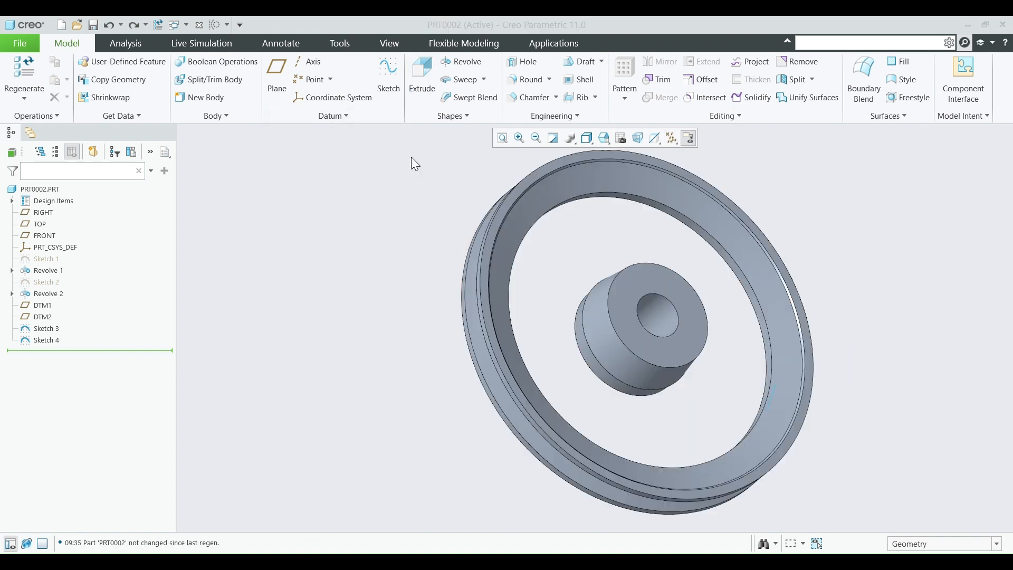
# Step: Start a solid Blend from selected sections, using the rectangle sketched at the hub as the first section
pyautogui.click(466, 117)
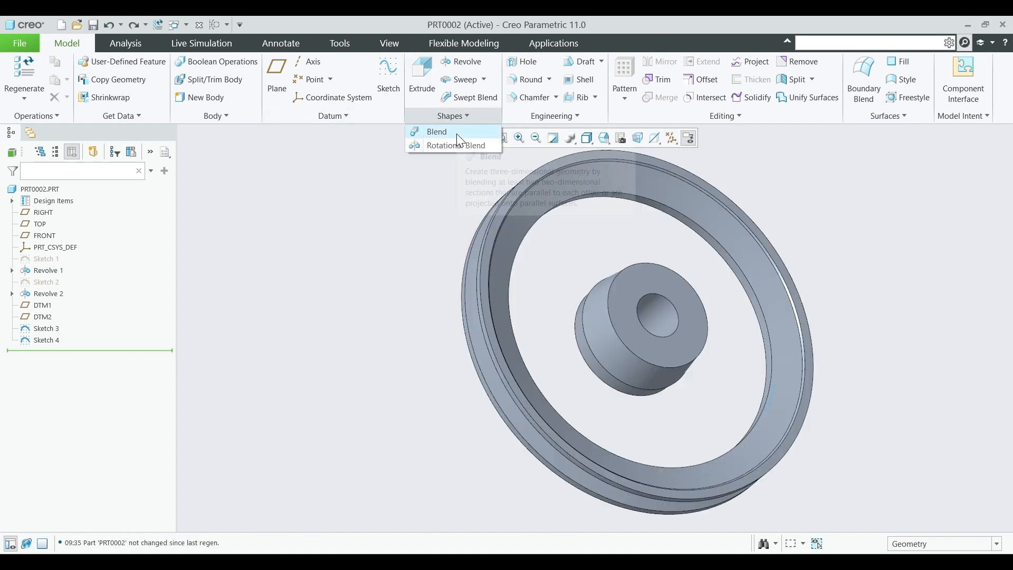
pyautogui.click(446, 132)
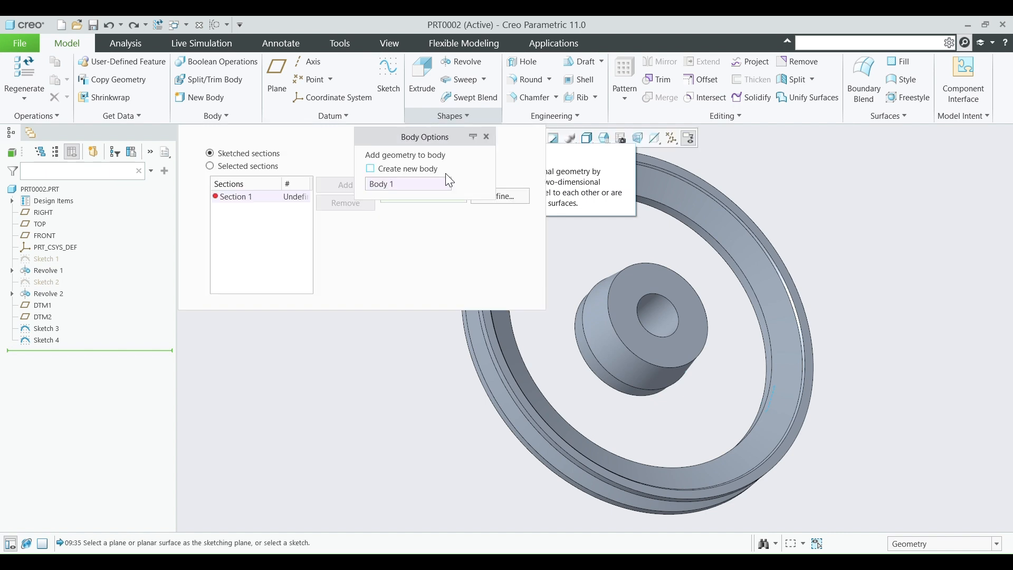
pyautogui.click(218, 169)
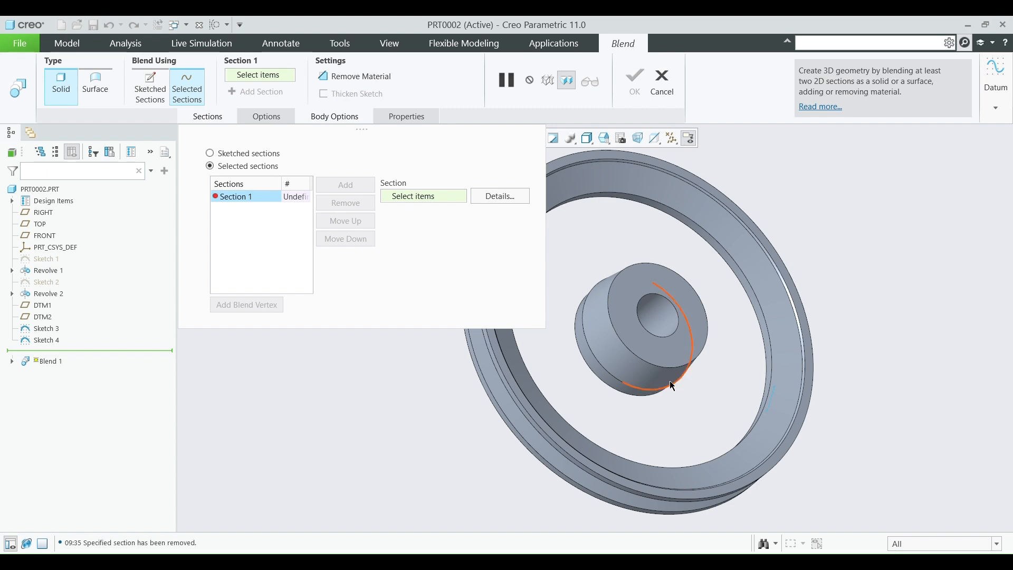
pyautogui.moveTo(669, 381); pyautogui.dragTo(648, 360, button='middle')
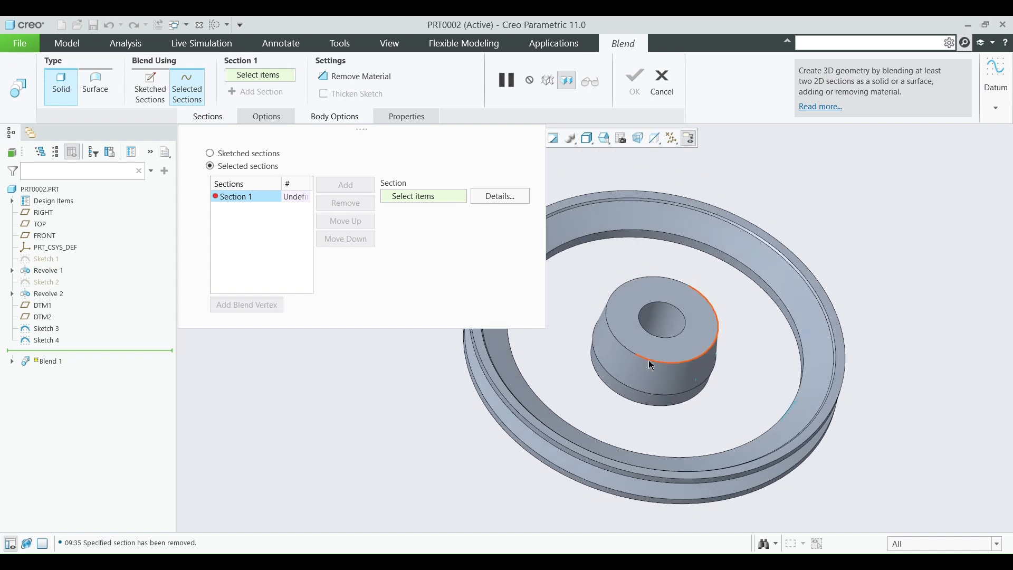
pyautogui.click(697, 387)
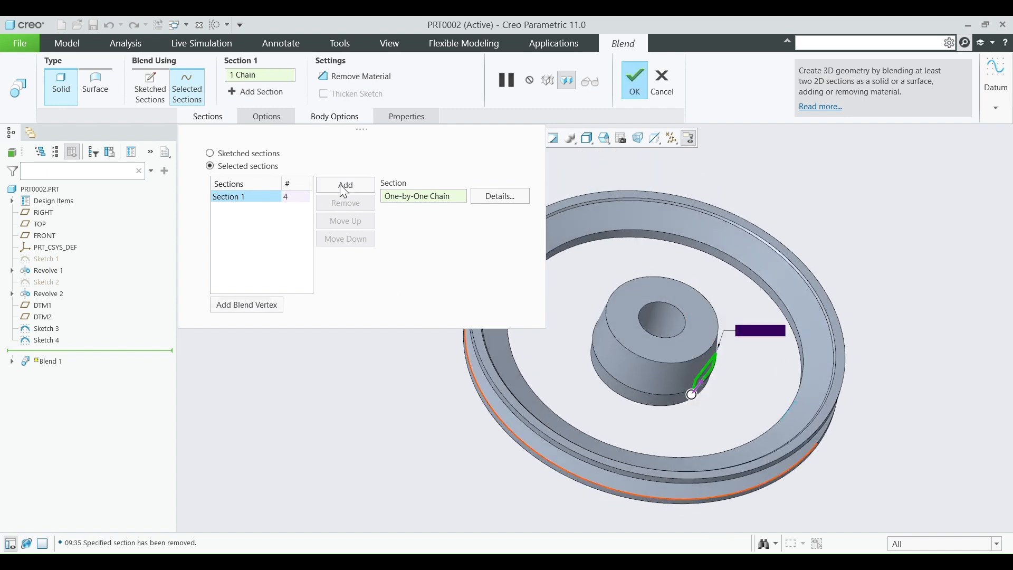
# Step: Add the 16 by 12 rectangle at the rim as the second section and complete the blended spoke
pyautogui.click(344, 186)
pyautogui.moveTo(630, 398); pyautogui.dragTo(654, 409, button='middle')
pyautogui.click(767, 397)
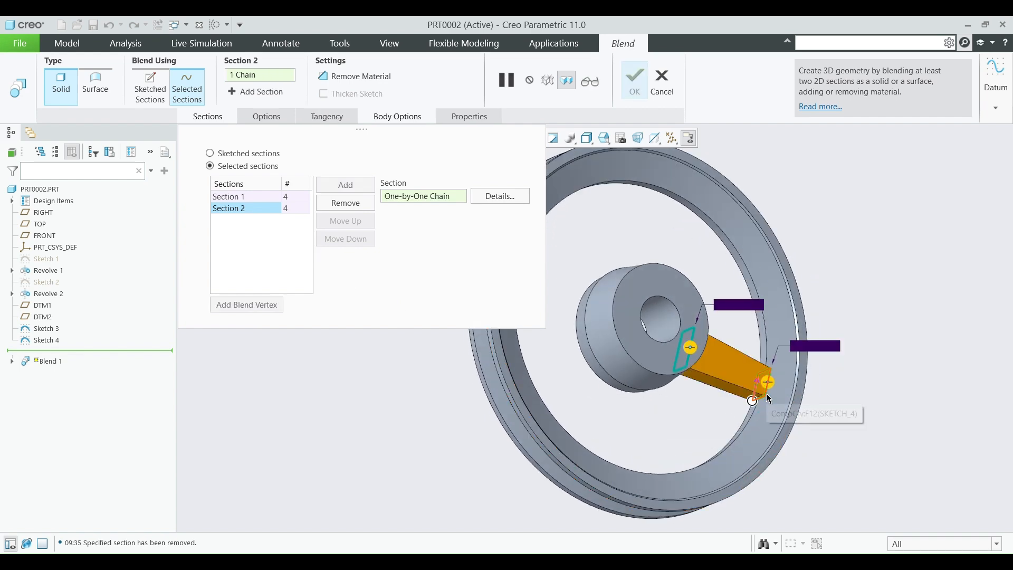
pyautogui.scroll(-5, 730, 413)
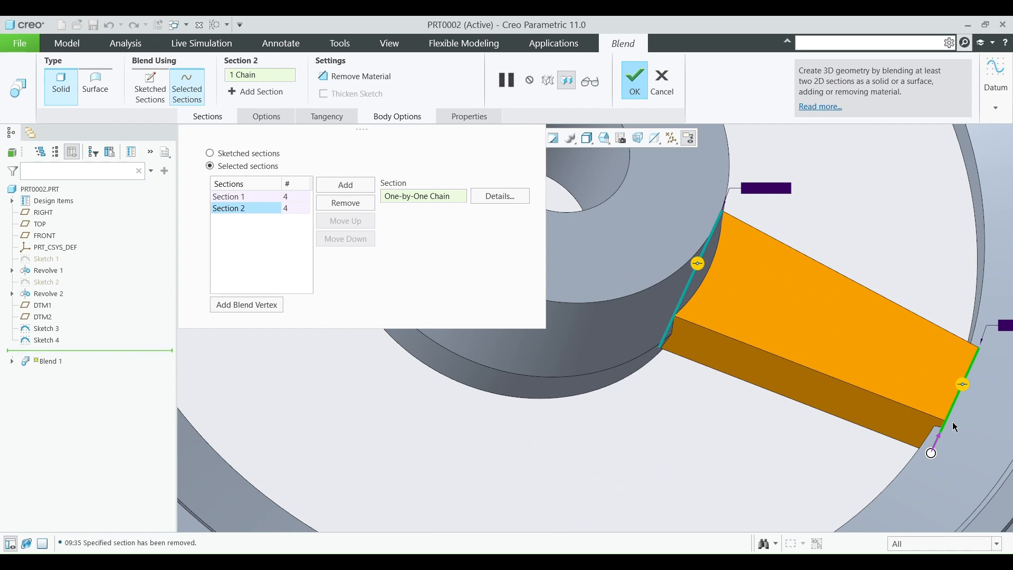
pyautogui.scroll(3, 823, 384)
pyautogui.moveTo(813, 386); pyautogui.dragTo(807, 345, button='middle')
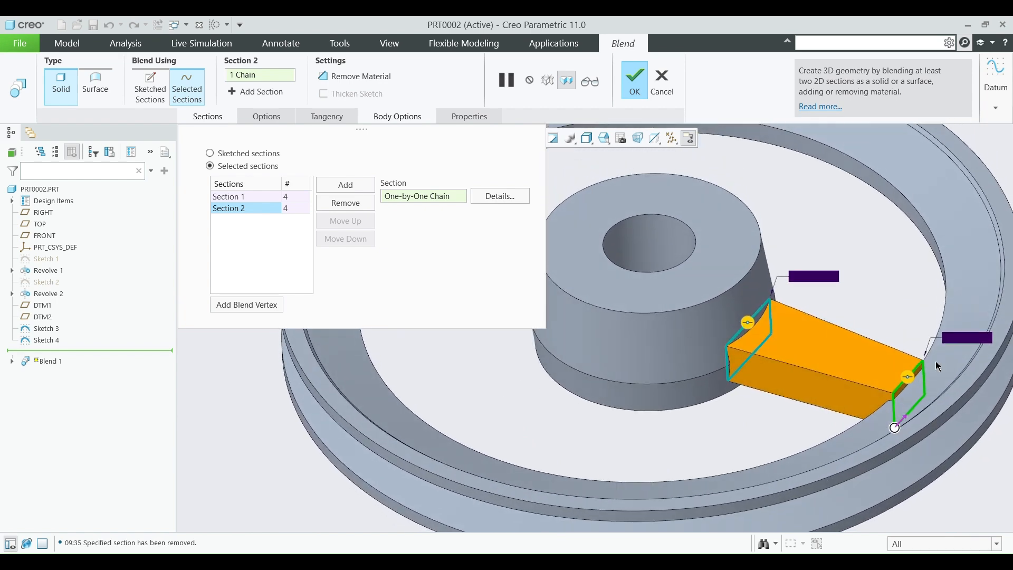
pyautogui.scroll(-3, 935, 369)
pyautogui.moveTo(916, 402); pyautogui.dragTo(912, 364, button='middle')
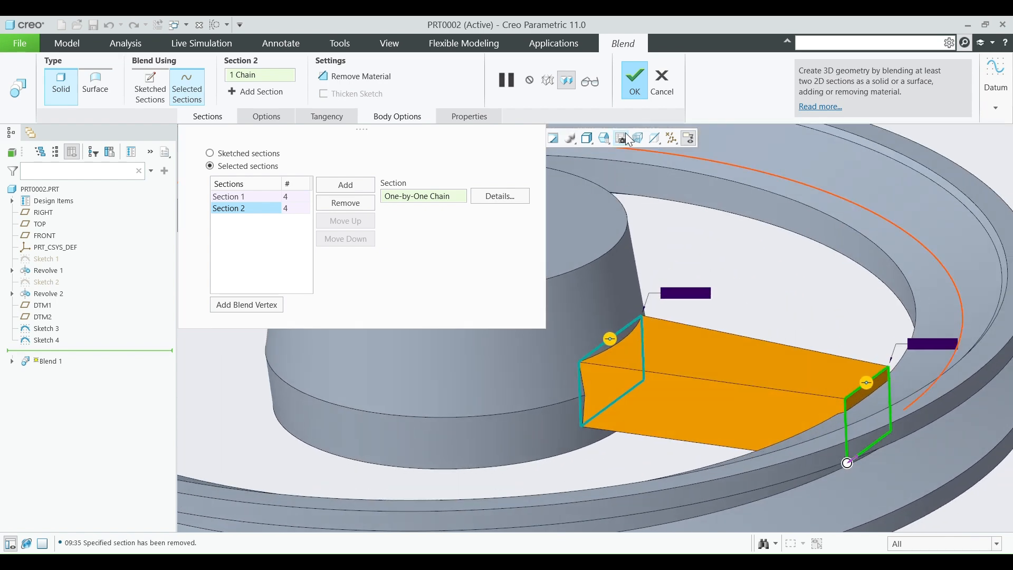
pyautogui.click(626, 91)
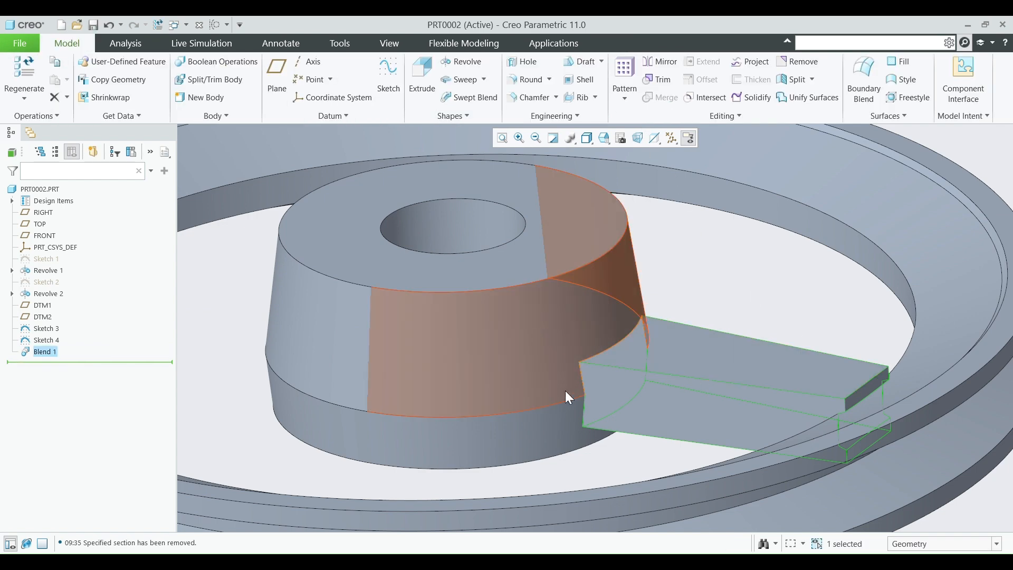
# Step: Redefine datum plane DTM2 with an offset of 172/2 (86) from the FRONT plane, checking the exercise drawing for the diameter
pyautogui.scroll(4, 689, 358)
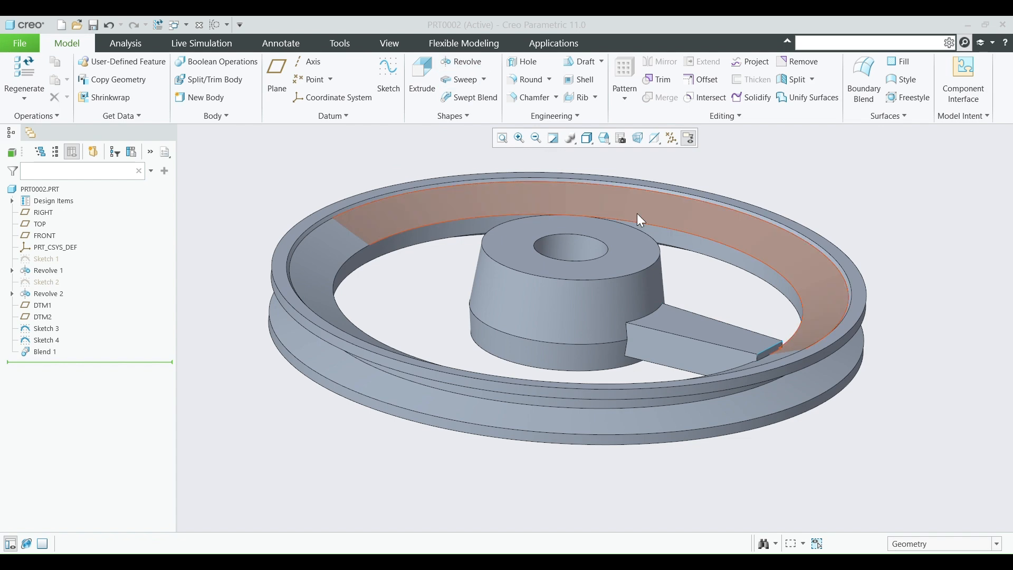
pyautogui.moveTo(637, 213); pyautogui.dragTo(681, 263, button='middle')
pyautogui.scroll(-4, 766, 356)
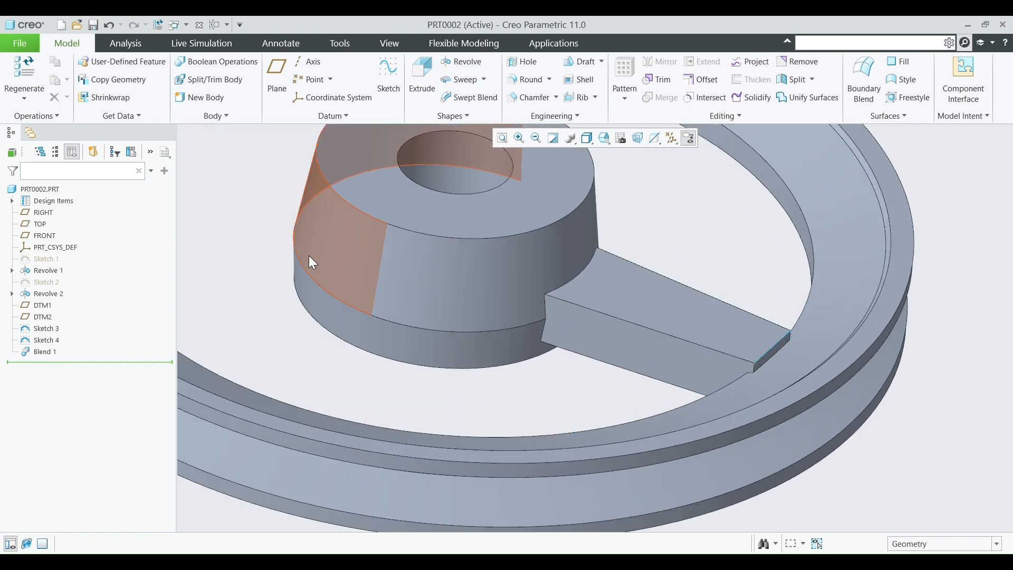
pyautogui.click(42, 317)
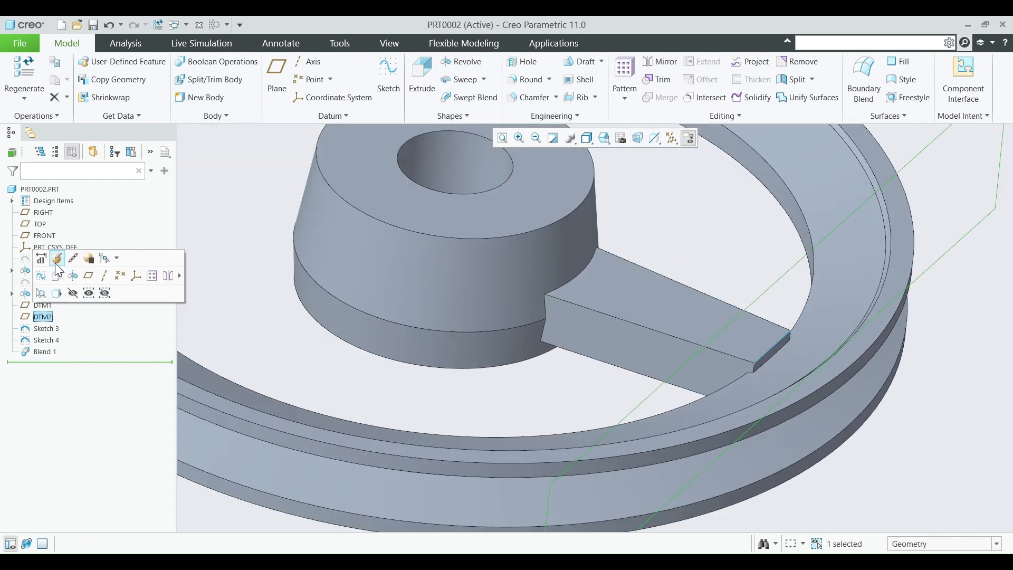
pyautogui.click(41, 293)
pyautogui.doubleClick(915, 293)
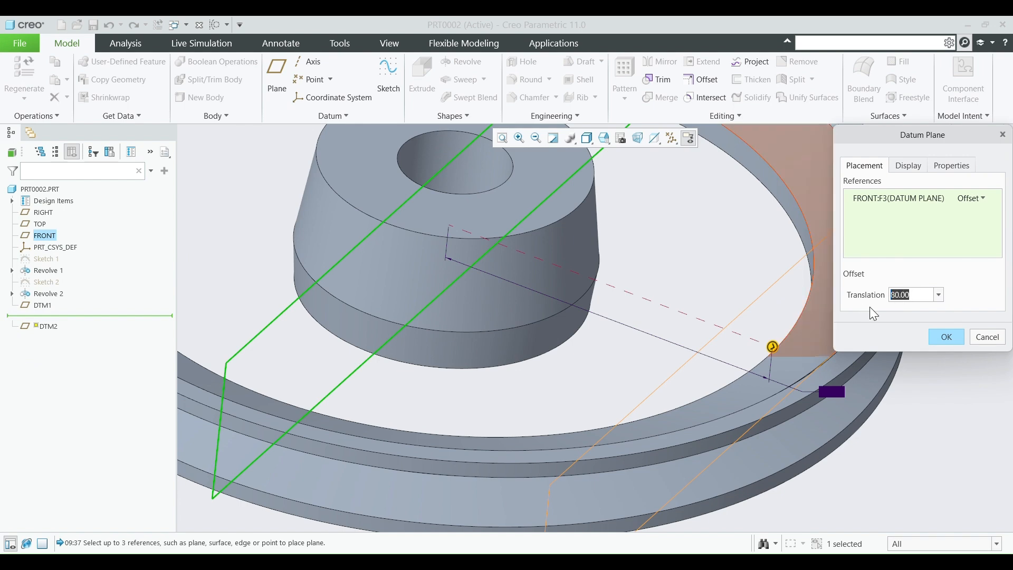
pyautogui.click(691, 560)
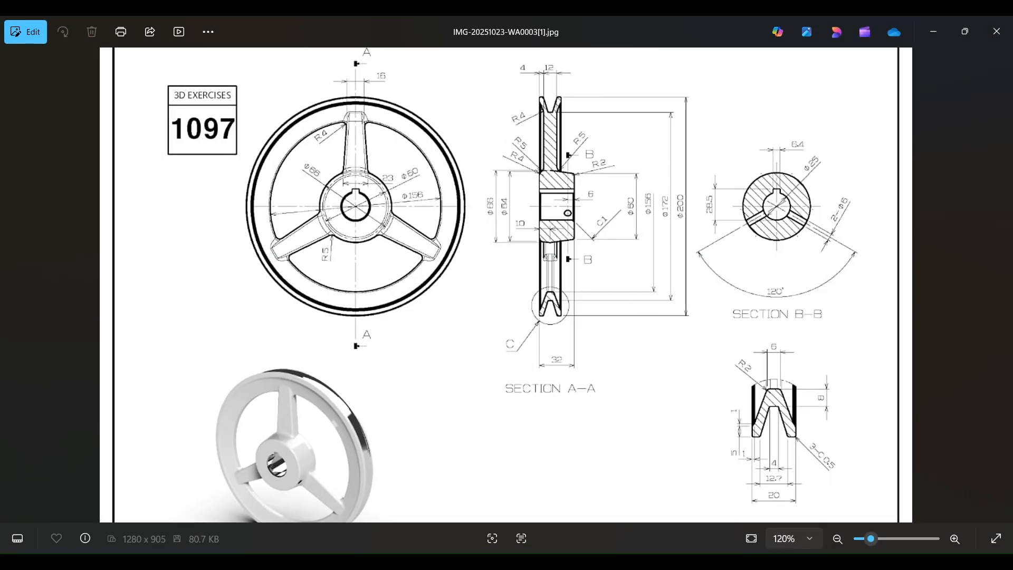
pyautogui.click(691, 560)
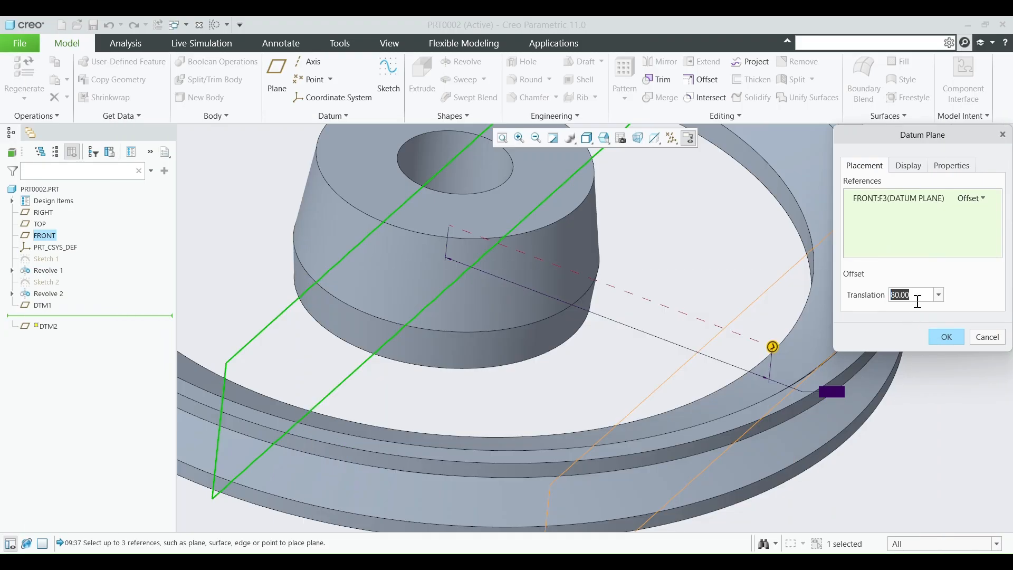
pyautogui.write('86.00')
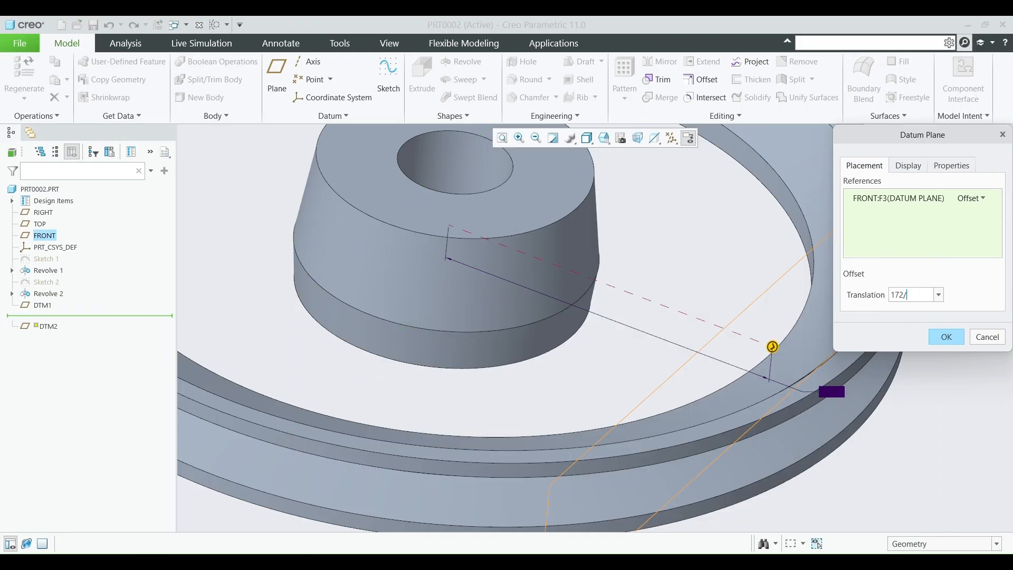
pyautogui.press('Return')
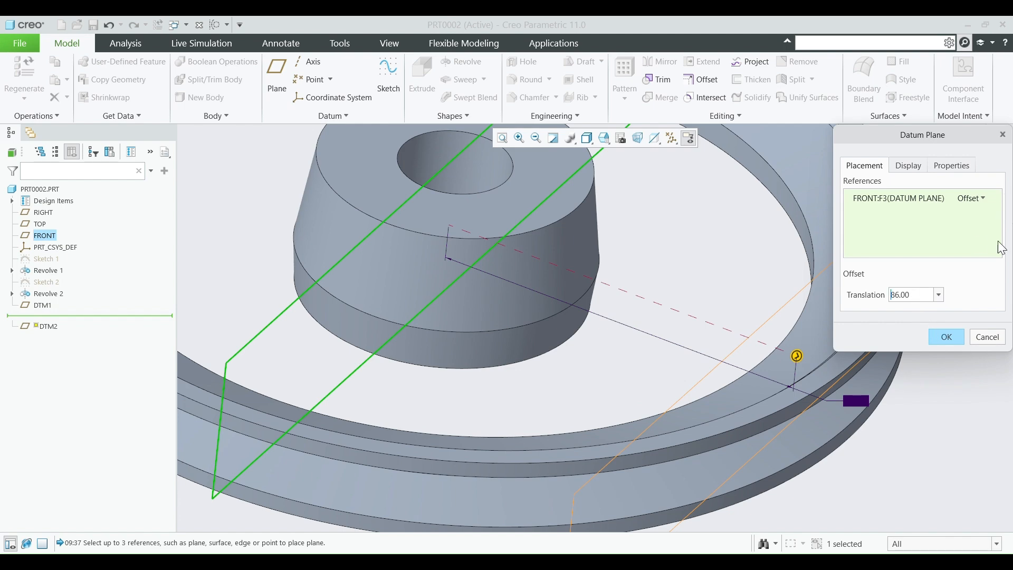
pyautogui.click(946, 341)
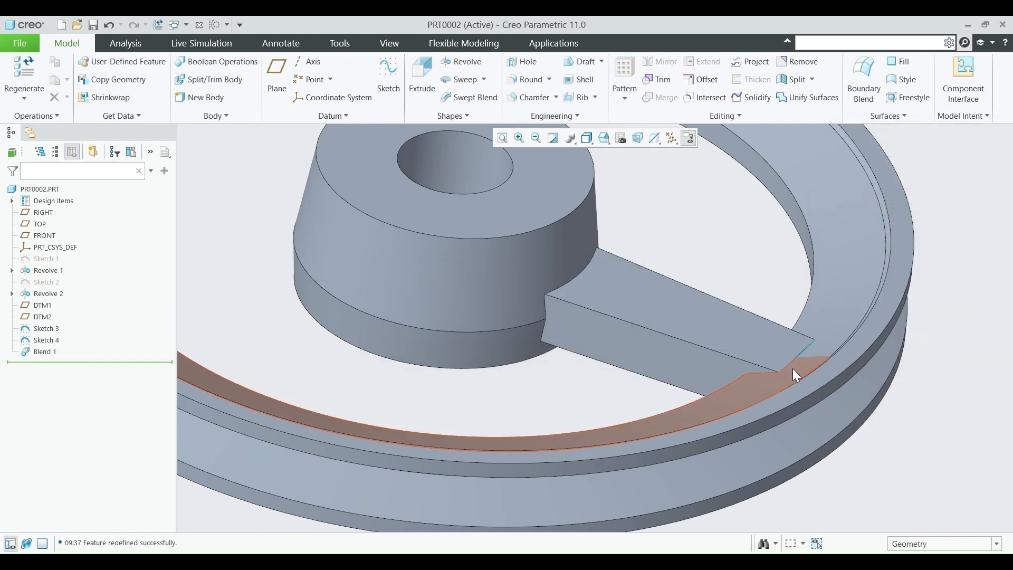
# Step: Examine where the spoke meets the rim, and check the fillet radii in the 3D exercise 1097 drawing
pyautogui.moveTo(793, 365)
pyautogui.mouseDown(button='middle')
pyautogui.moveTo(810, 355)
pyautogui.moveTo(866, 370)
pyautogui.moveTo(814, 314)
pyautogui.moveTo(824, 346)
pyautogui.mouseUp(button='middle')
pyautogui.scroll(-5, 832, 406)
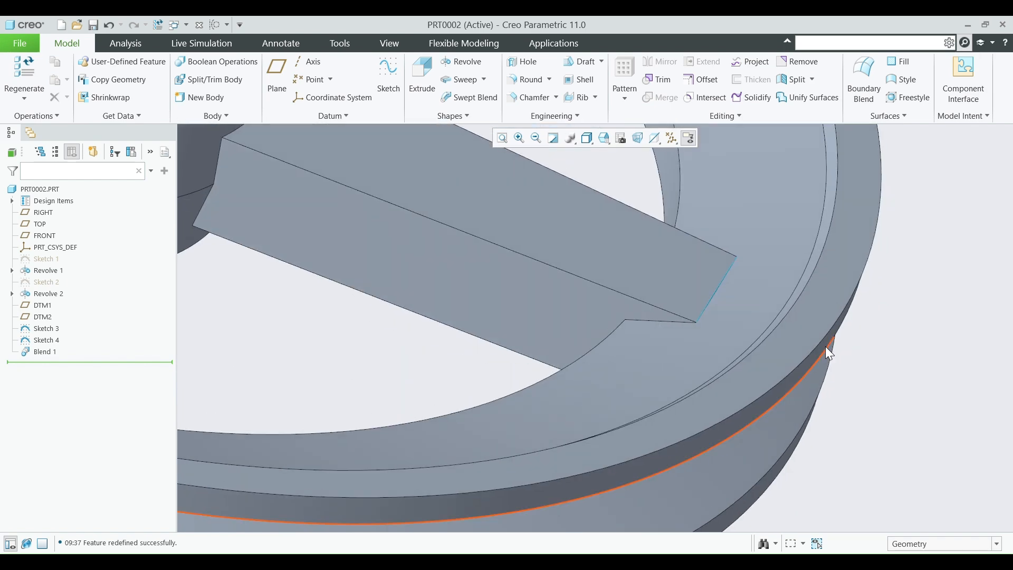
pyautogui.scroll(4, 820, 346)
pyautogui.scroll(3, 566, 324)
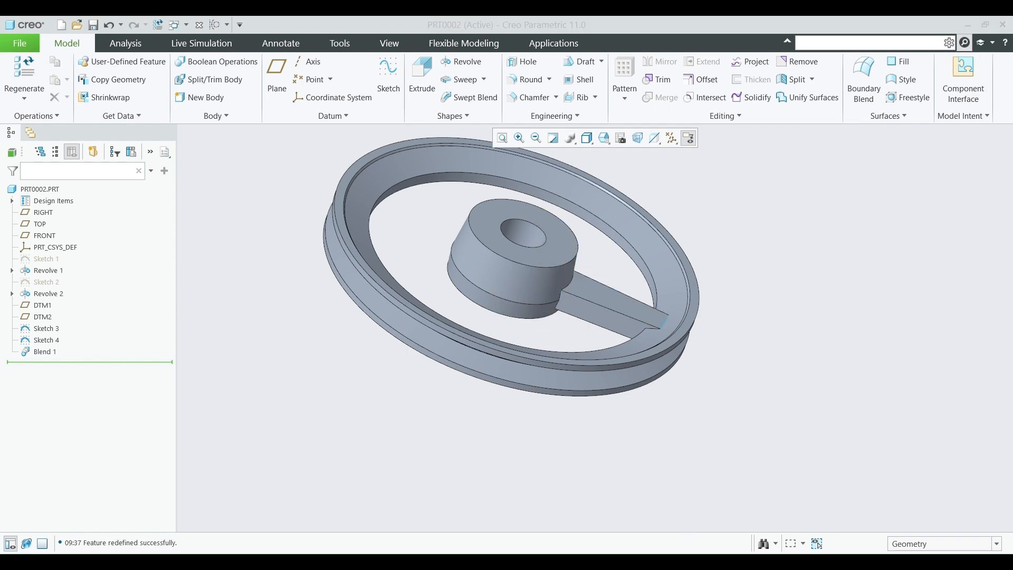
pyautogui.hotkey('alt', 'Tab')
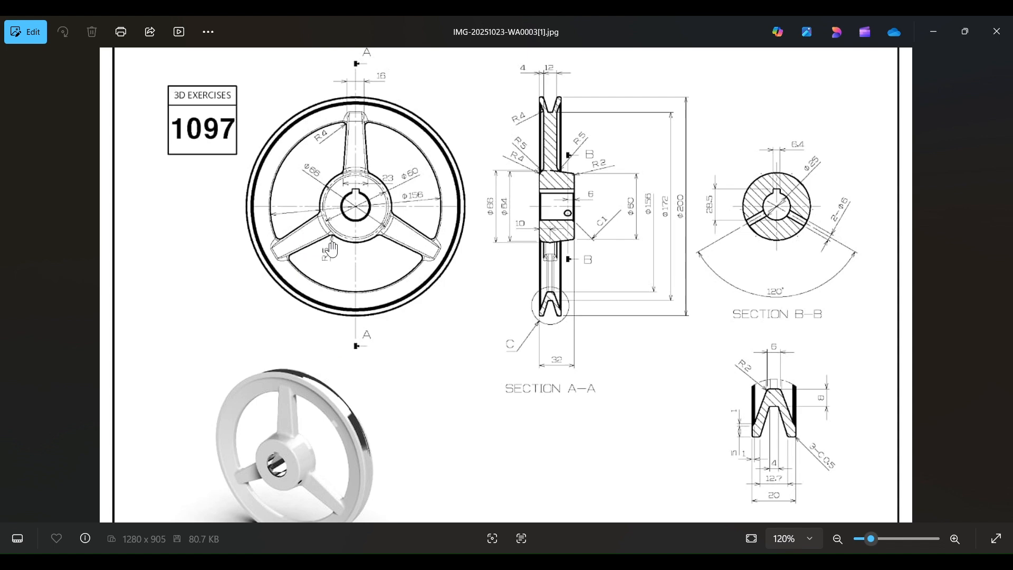
pyautogui.scroll(3, 540, 208)
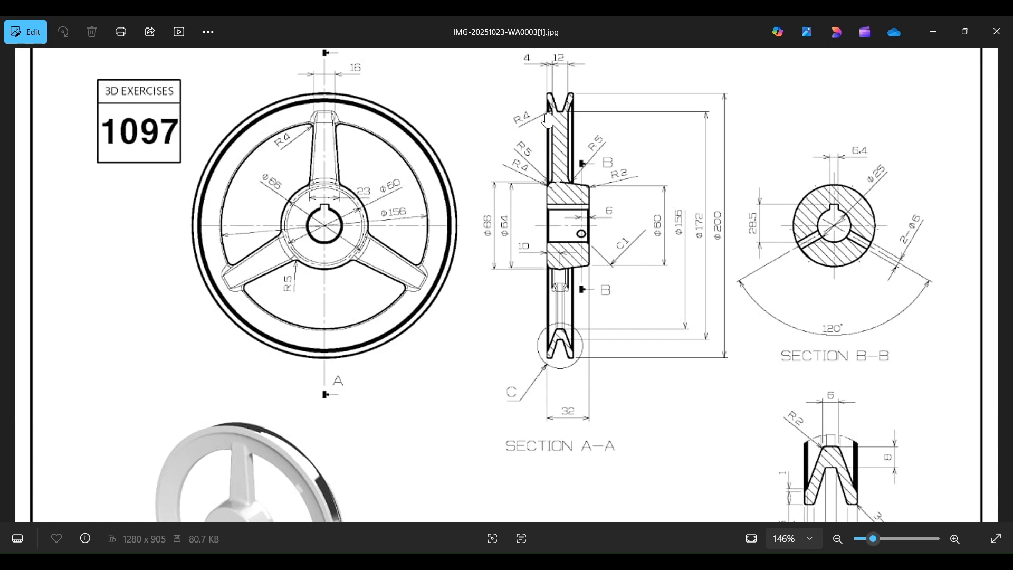
pyautogui.click(933, 32)
# Step: Round the outer edge of the hub's bottom face with a radius of 4
pyautogui.click(520, 79)
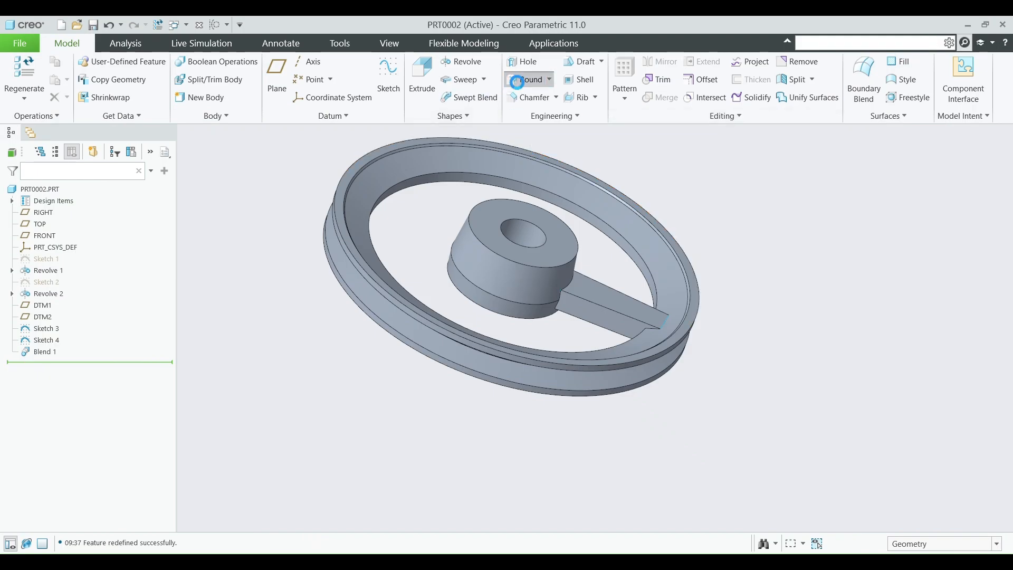
pyautogui.moveTo(630, 226); pyautogui.dragTo(622, 207, button='middle')
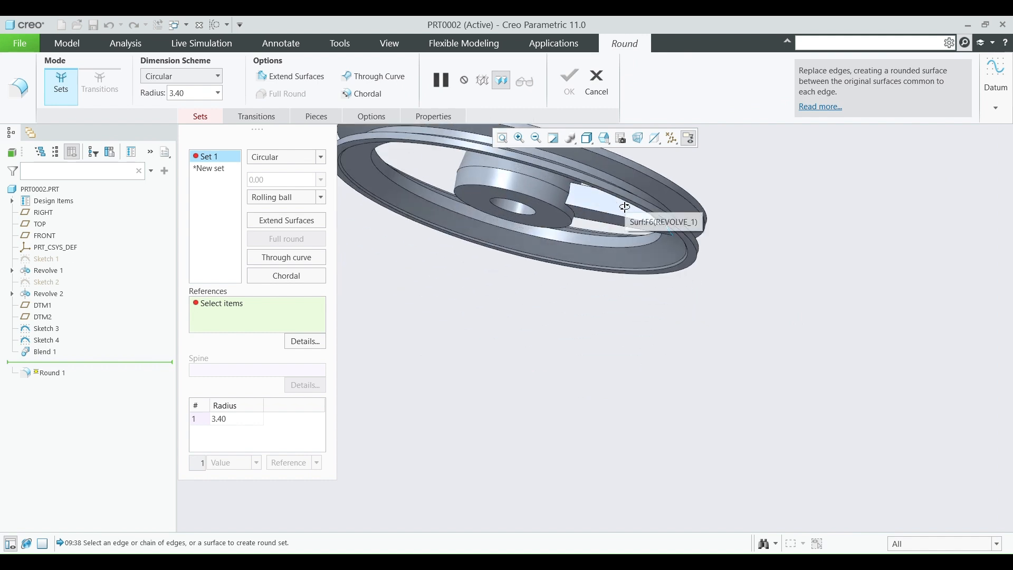
pyautogui.click(566, 215)
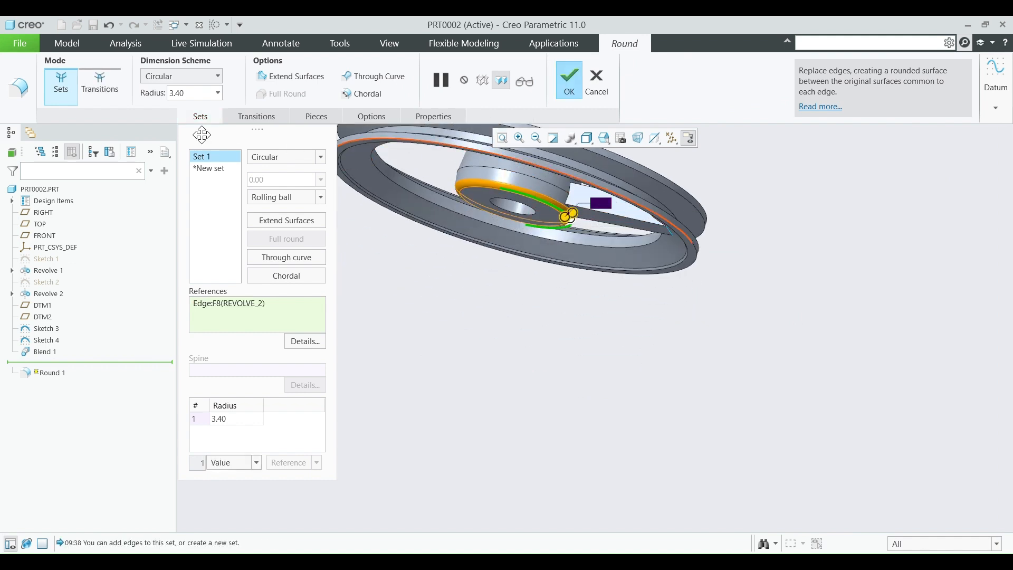
pyautogui.write('4')
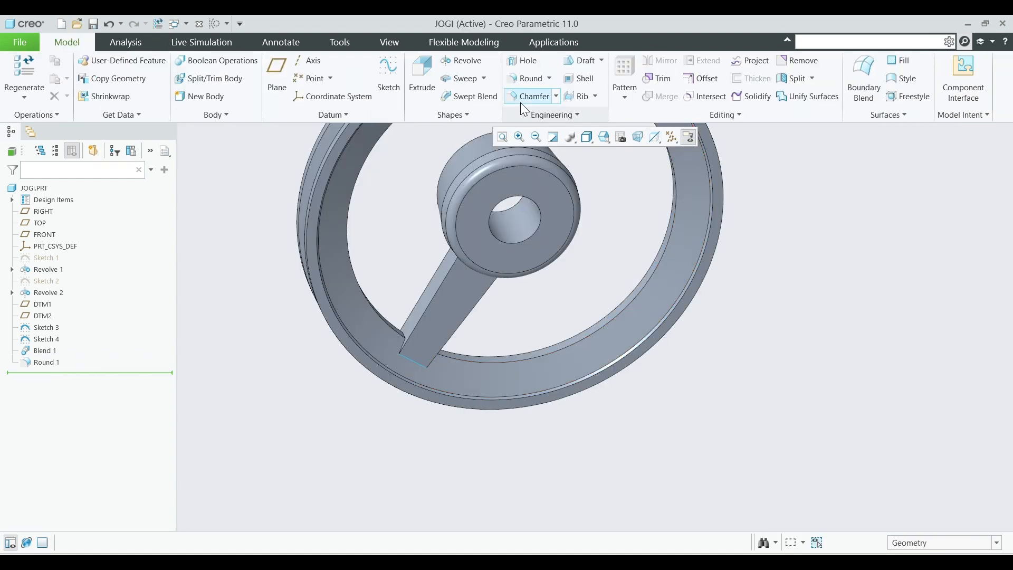
# Step: Round the four long edges of the blended spoke with a radius of 5
pyautogui.click(528, 78)
pyautogui.scroll(-3, 434, 217)
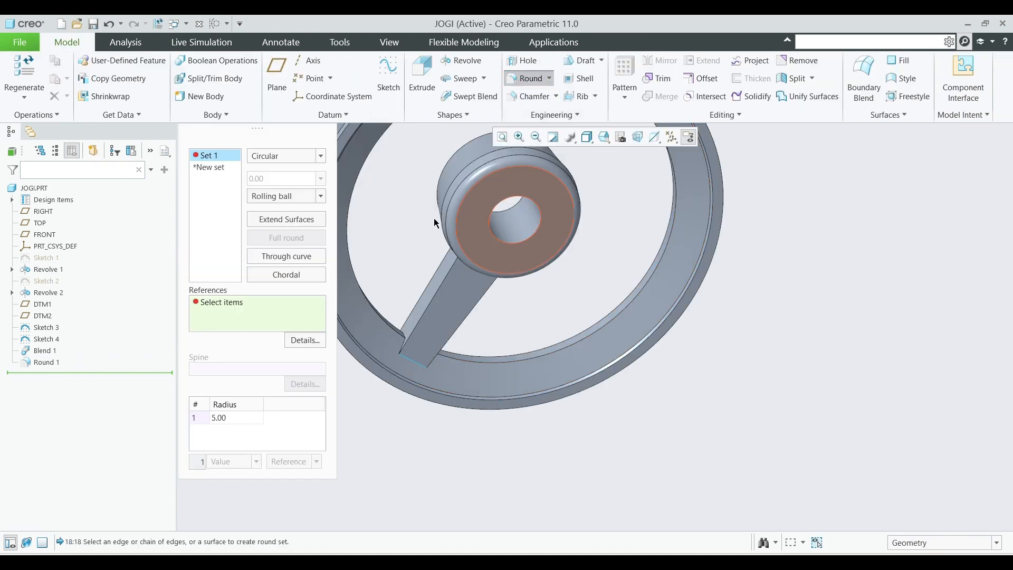
pyautogui.click(451, 314)
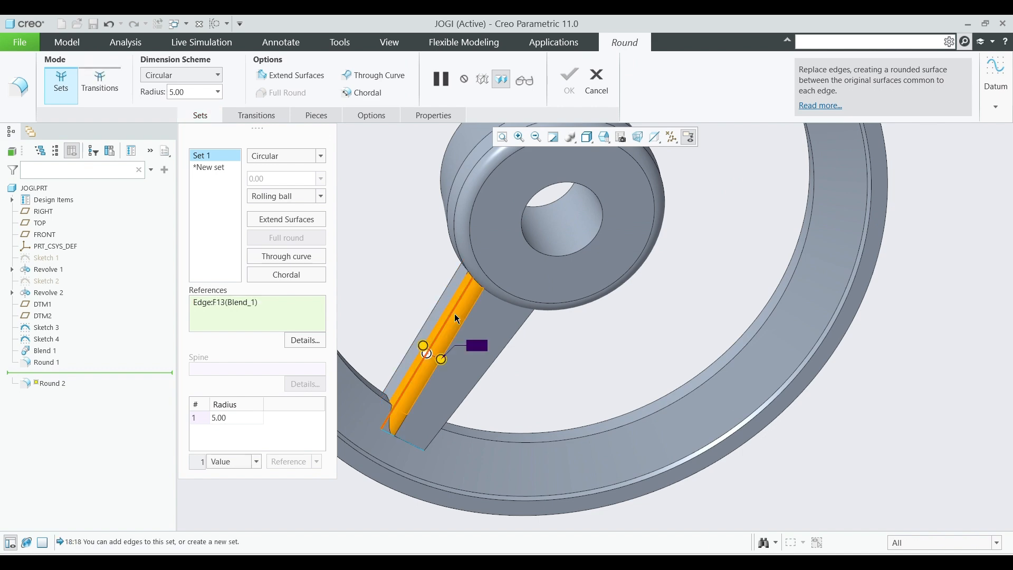
pyautogui.keyDown('ctrl'); pyautogui.click(419, 342); pyautogui.keyUp('ctrl')
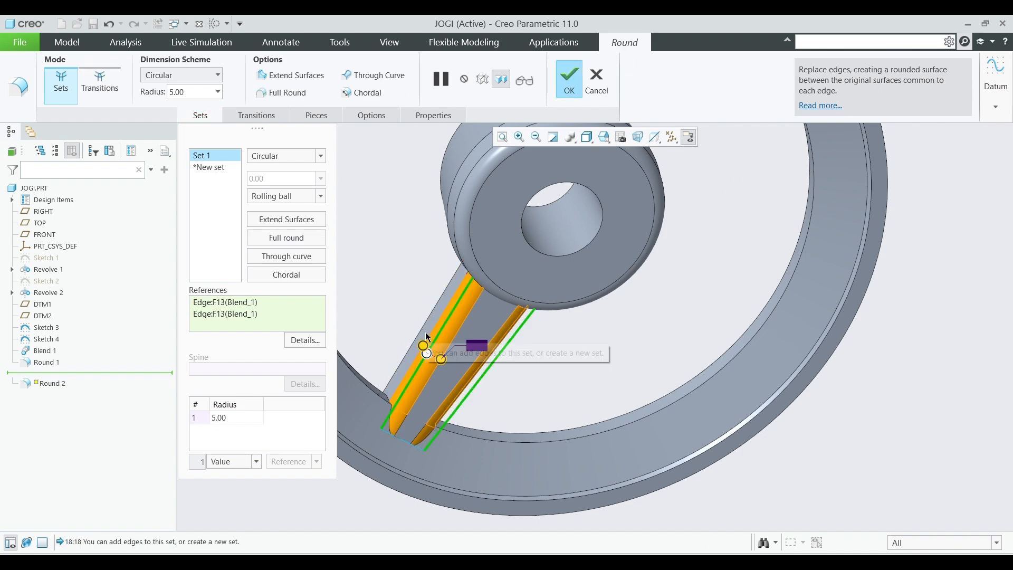
pyautogui.keyDown('ctrl'); pyautogui.click(422, 331); pyautogui.keyUp('ctrl')
pyautogui.moveTo(522, 336); pyautogui.dragTo(485, 287, button='middle')
pyautogui.scroll(-2, 485, 287)
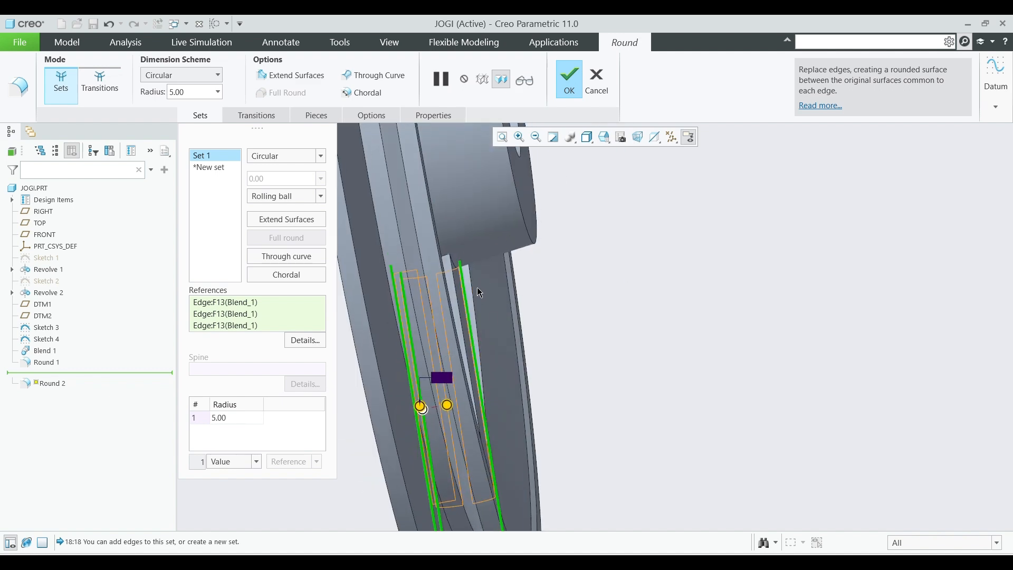
pyautogui.moveTo(642, 315); pyautogui.dragTo(506, 309, button='middle')
pyautogui.scroll(2, 475, 303)
pyautogui.keyDown('ctrl'); pyautogui.click(410, 299); pyautogui.keyUp('ctrl')
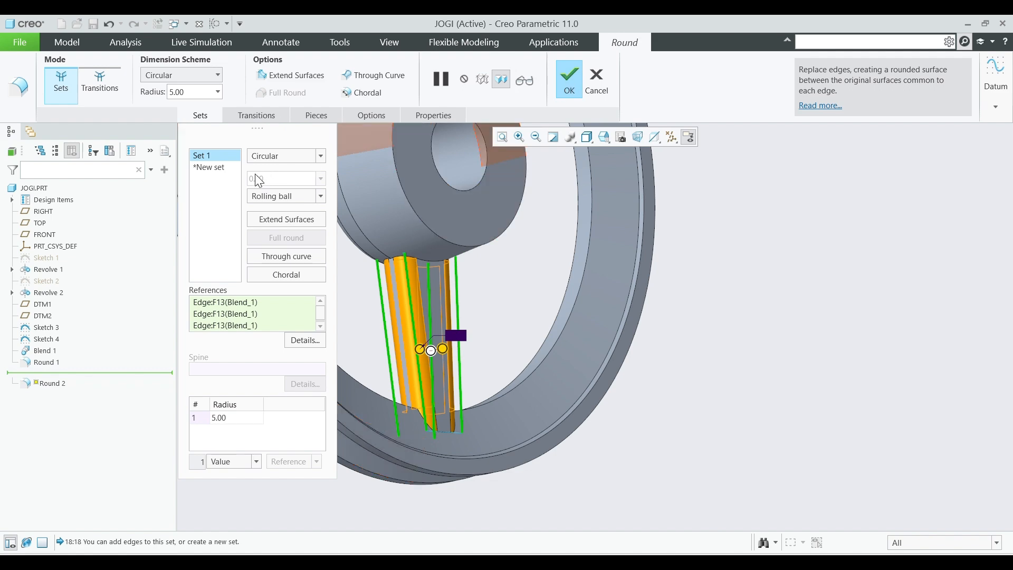
pyautogui.click(569, 85)
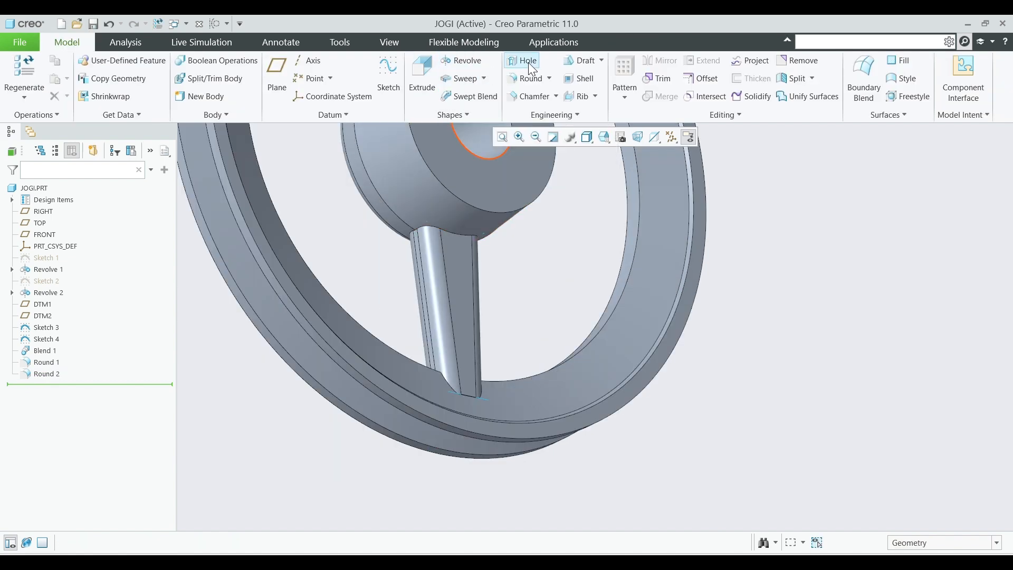
# Step: Round the edge loop where the spoke meets the hub with a radius of 4
pyautogui.click(523, 80)
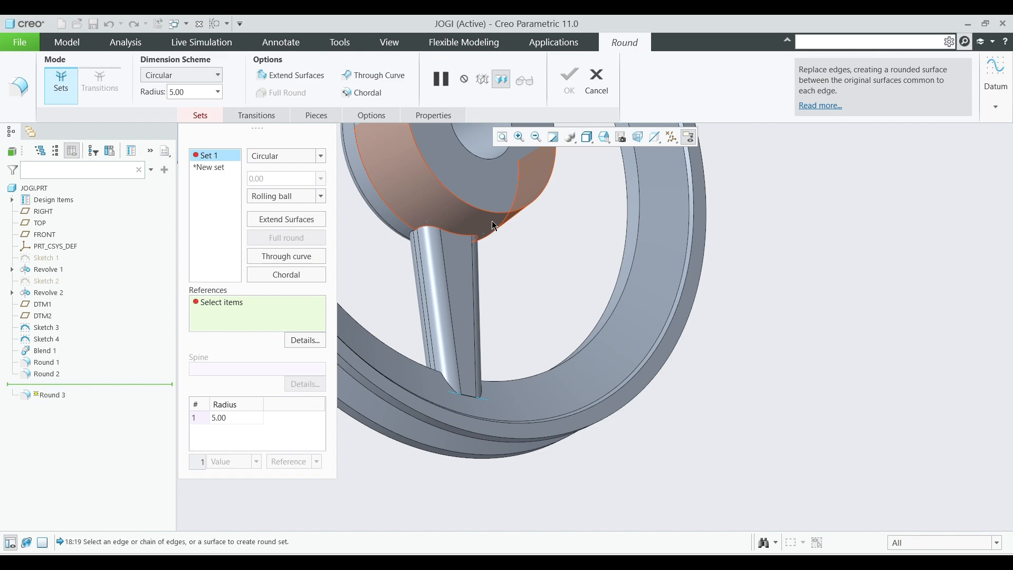
pyautogui.click(441, 235)
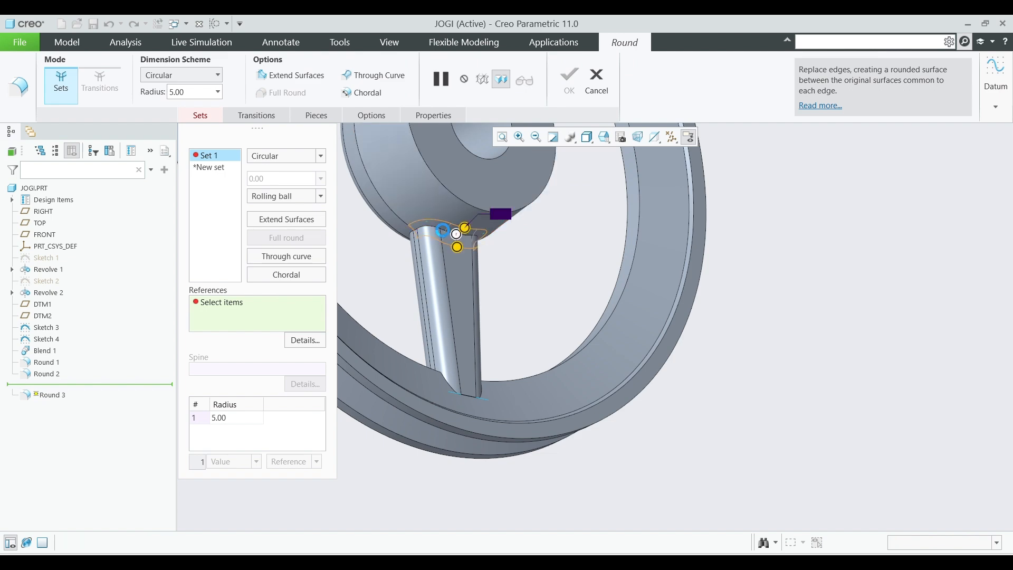
pyautogui.moveTo(442, 235); pyautogui.dragTo(422, 262, button='middle')
pyautogui.keyDown('ctrl'); pyautogui.click(456, 377); pyautogui.keyUp('ctrl')
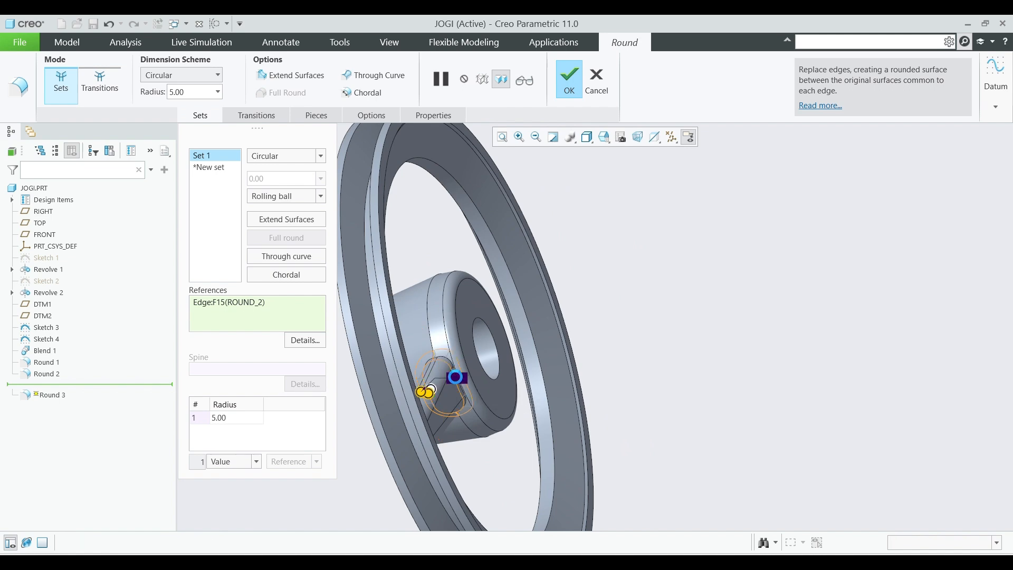
pyautogui.click(568, 79)
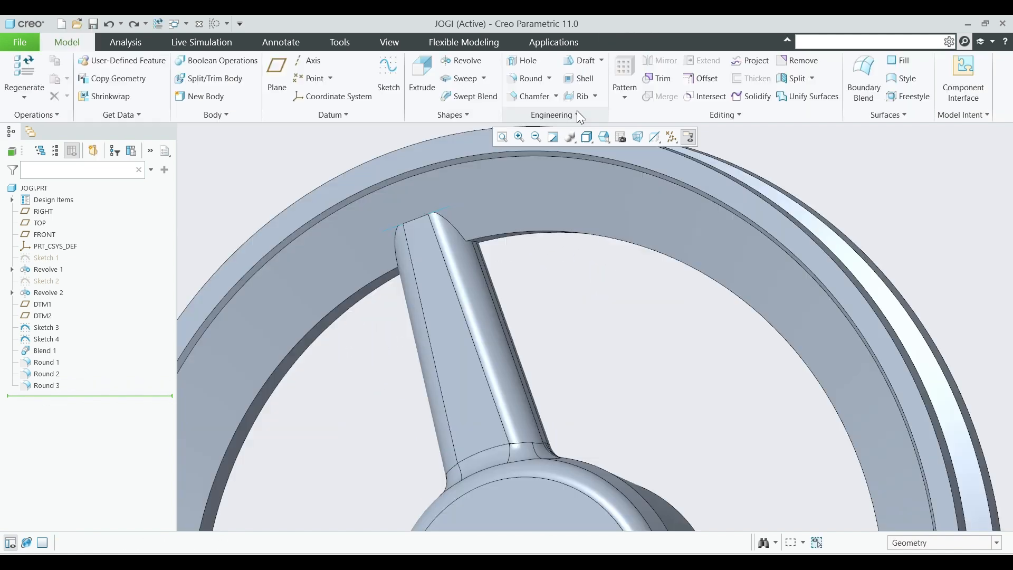
# Step: Round all the edges where the spoke meets the rim with a radius of 4
pyautogui.click(524, 80)
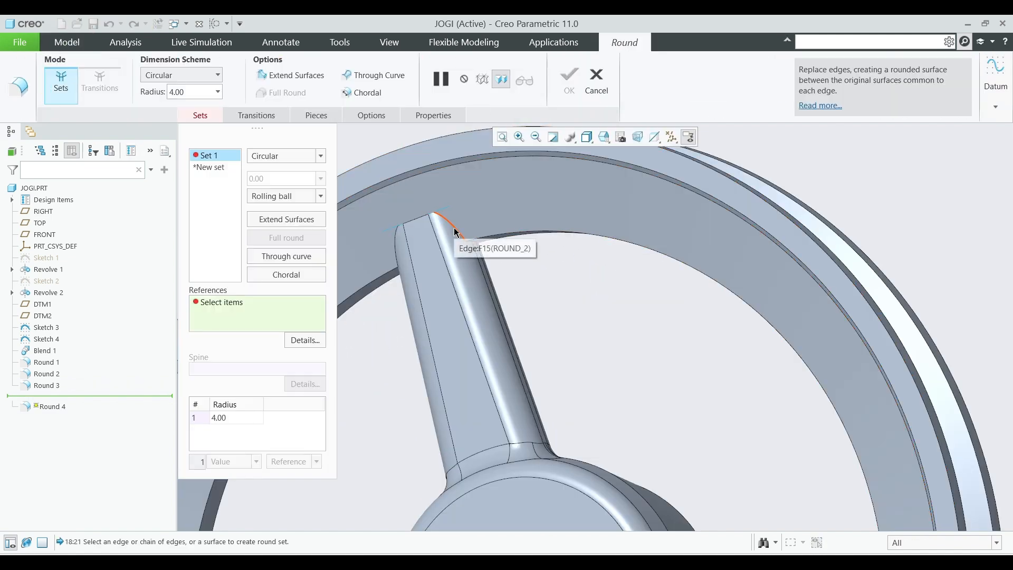
pyautogui.click(441, 232)
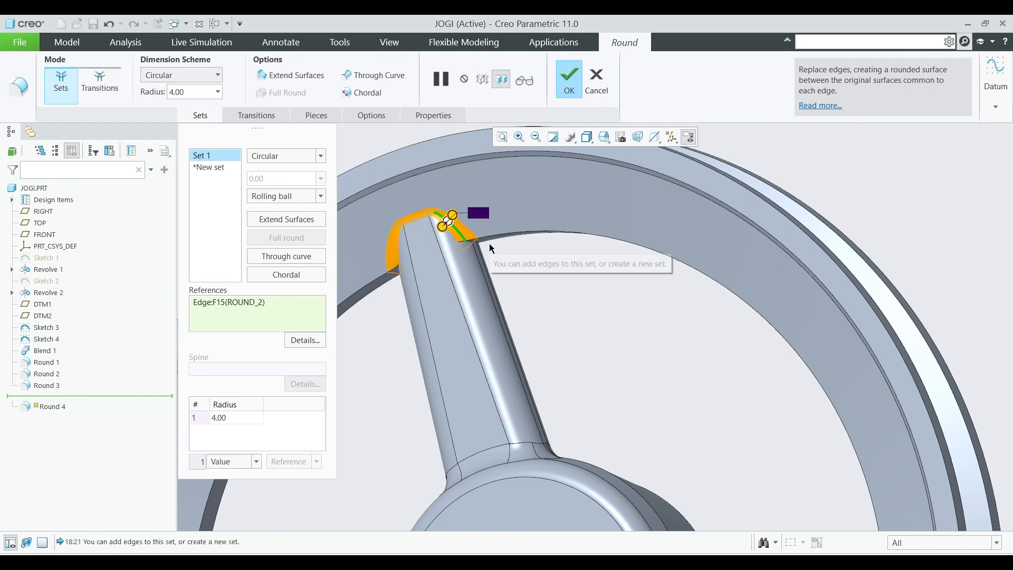
pyautogui.moveTo(487, 245); pyautogui.dragTo(428, 193, button='middle')
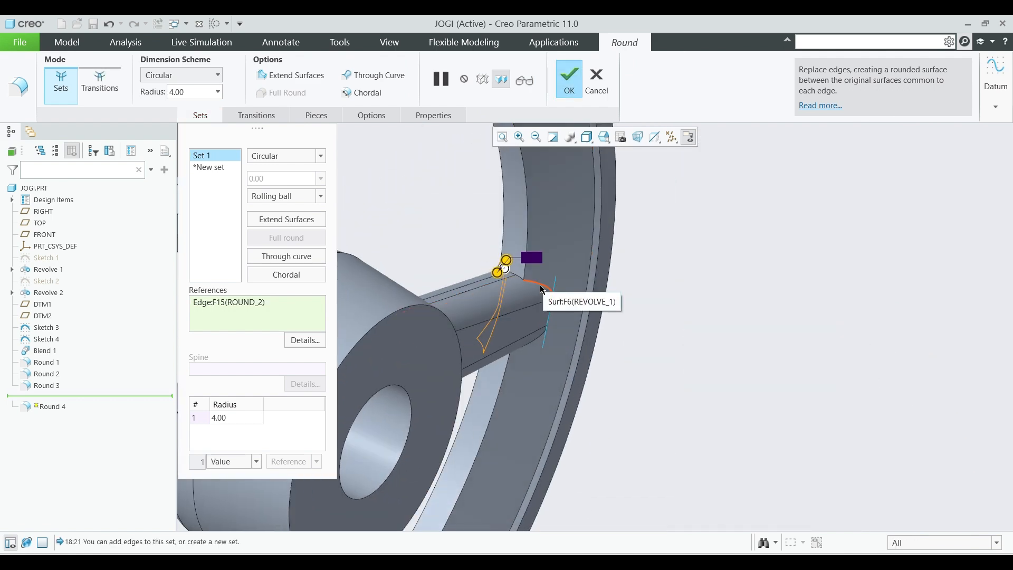
pyautogui.keyDown('ctrl'); pyautogui.click(519, 282); pyautogui.keyUp('ctrl')
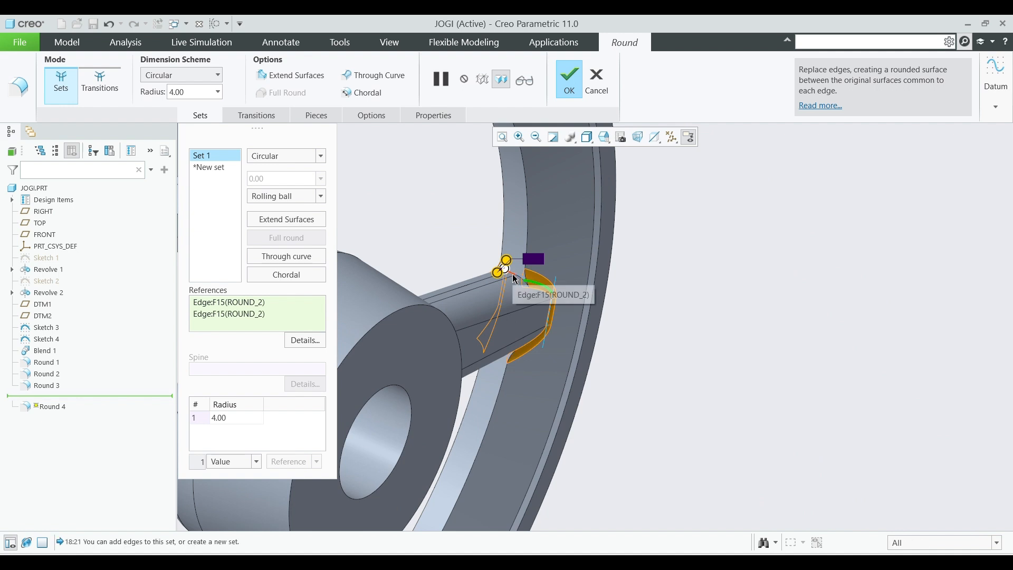
pyautogui.keyDown('ctrl'); pyautogui.click(513, 275); pyautogui.keyUp('ctrl')
pyautogui.scroll(-4, 531, 293)
pyautogui.scroll(3, 531, 278)
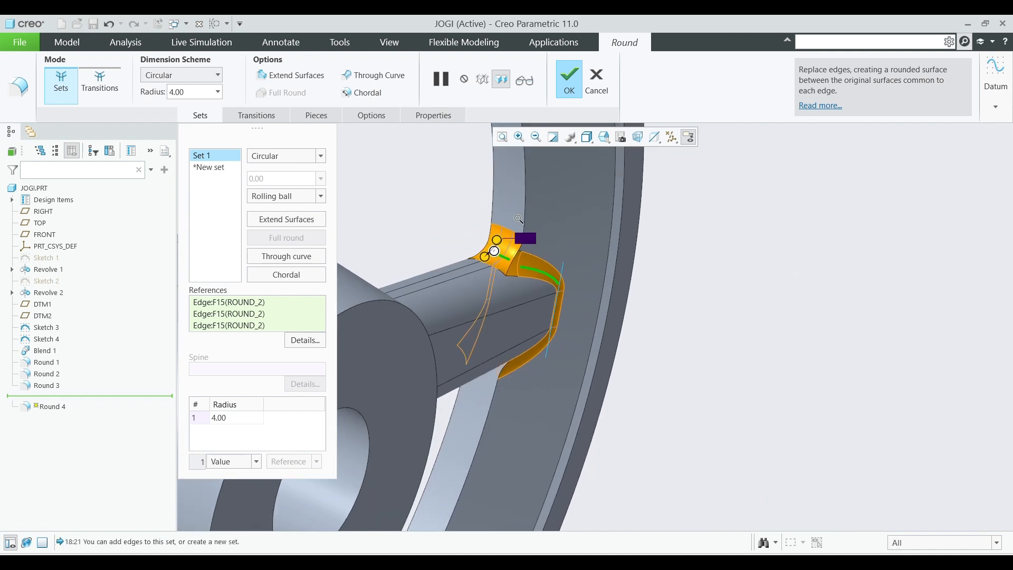
pyautogui.moveTo(531, 279); pyautogui.dragTo(527, 359, button='middle')
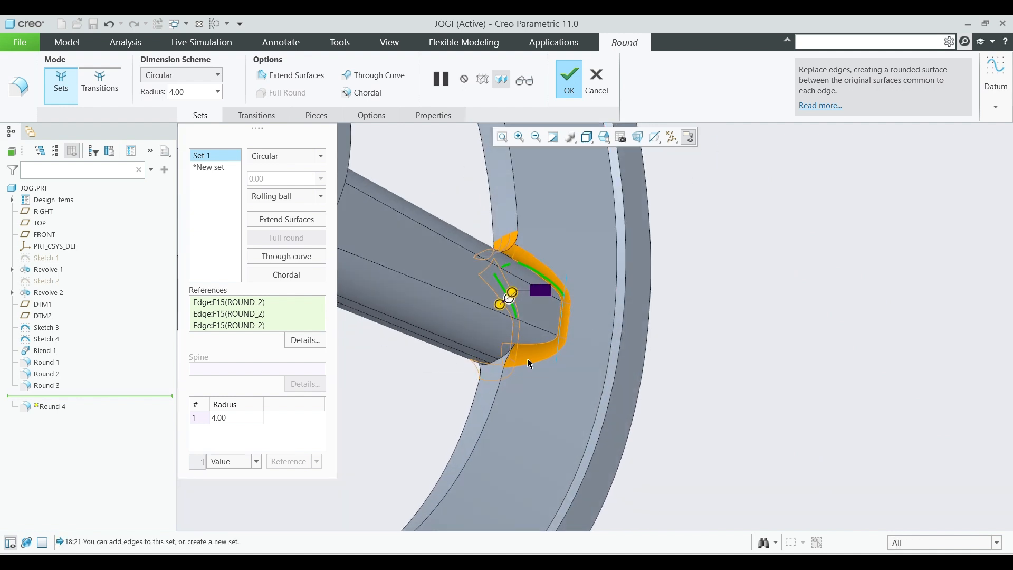
pyautogui.keyDown('ctrl'); pyautogui.click(493, 360); pyautogui.keyUp('ctrl')
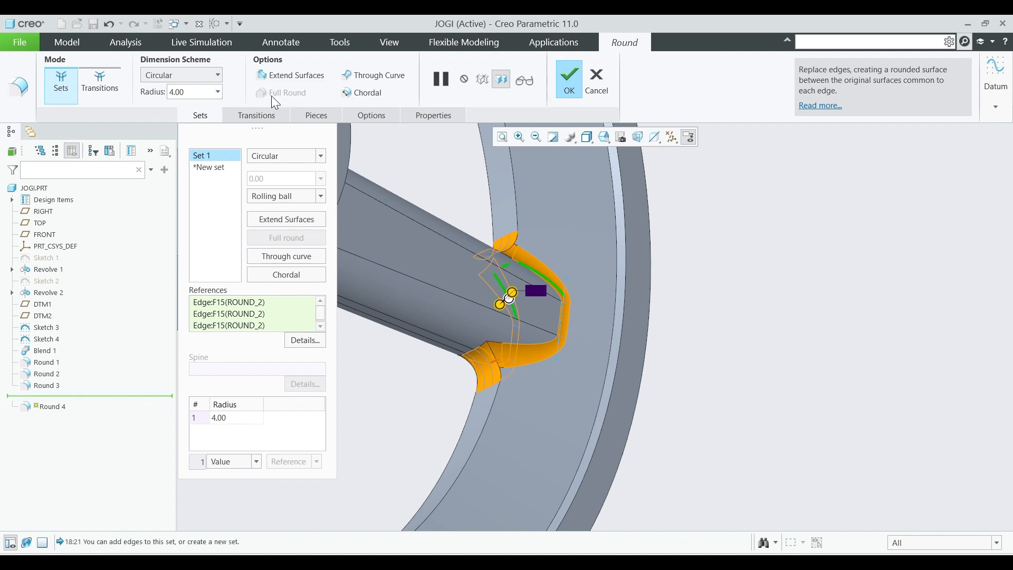
pyautogui.click(570, 79)
pyautogui.scroll(4, 681, 274)
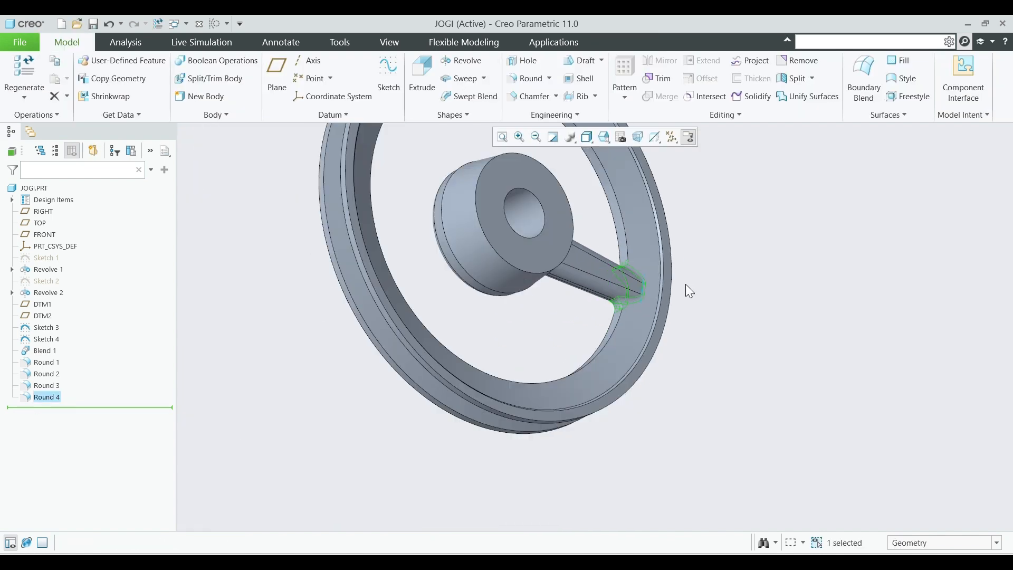
pyautogui.scroll(3, 707, 322)
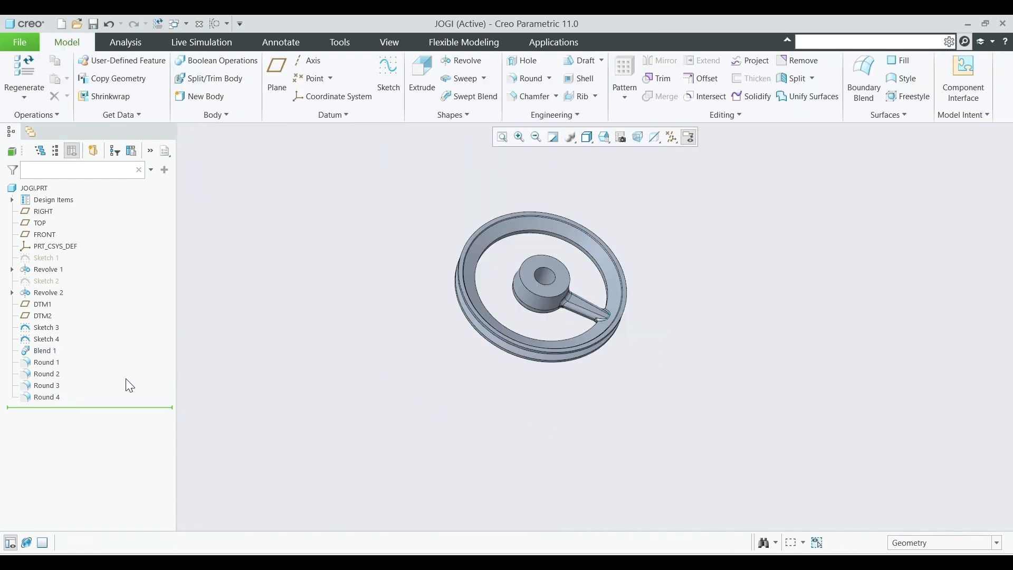
# Step: Pattern Blend 1 about the hub's central axis with 3 members over a 360 degree angular extent, turning on axis display
pyautogui.click(47, 351)
pyautogui.click(52, 311)
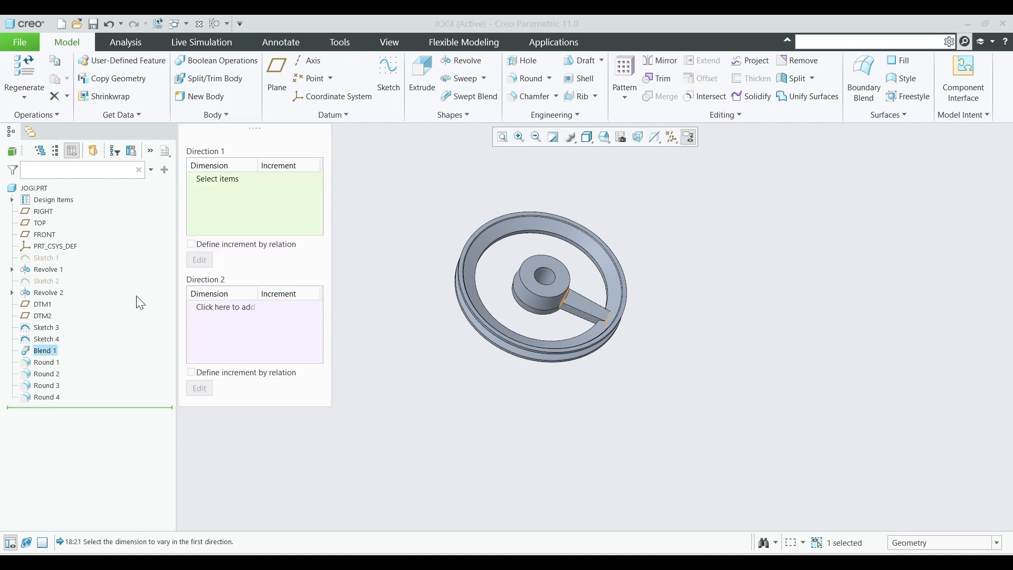
pyautogui.click(65, 84)
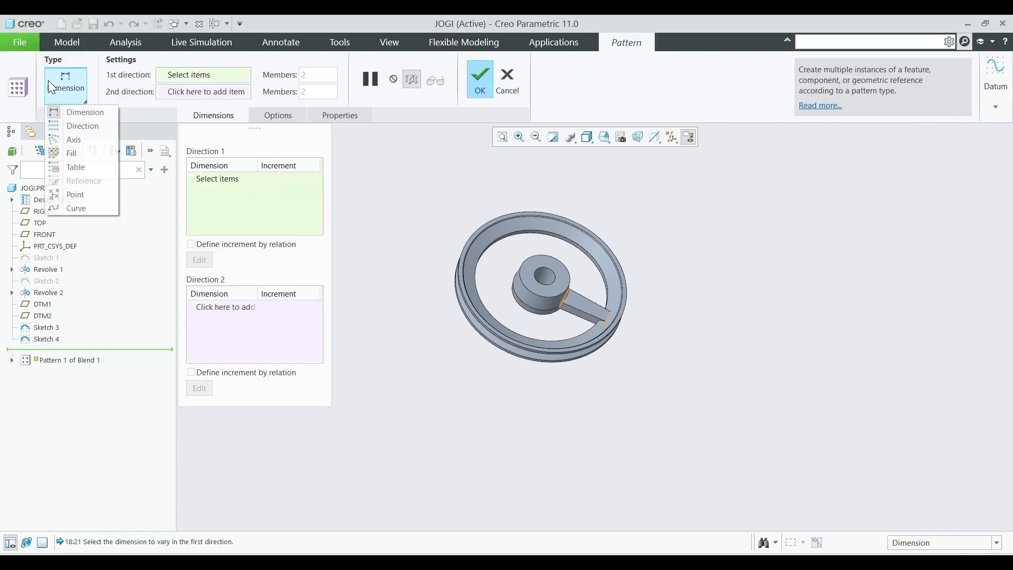
pyautogui.click(72, 138)
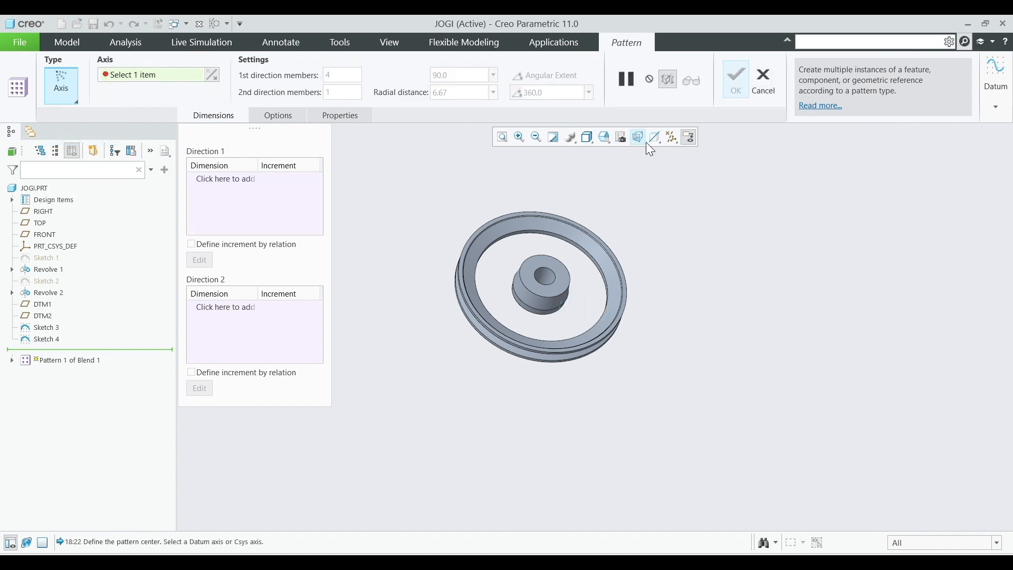
pyautogui.click(671, 137)
pyautogui.click(671, 164)
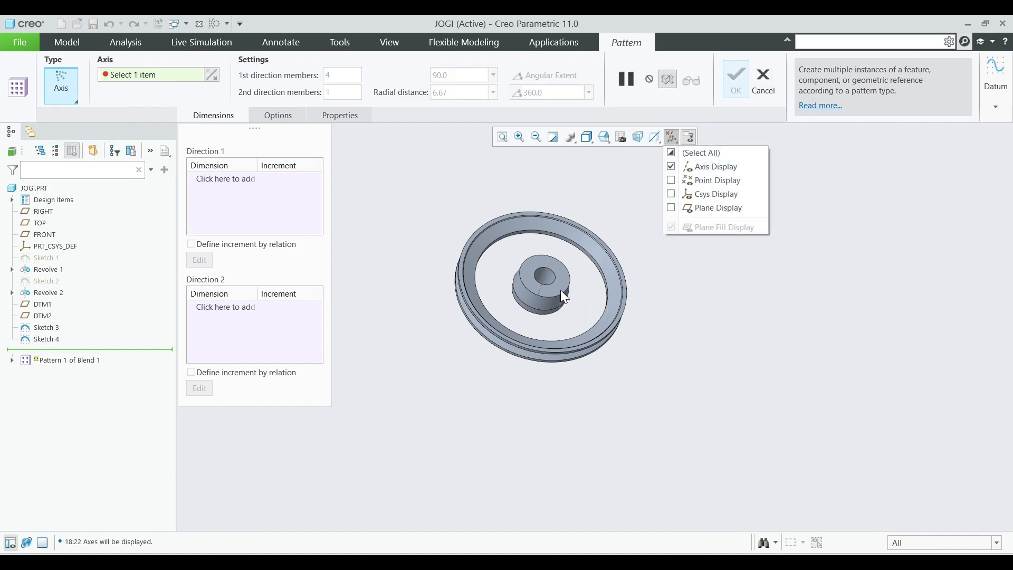
pyautogui.click(542, 284)
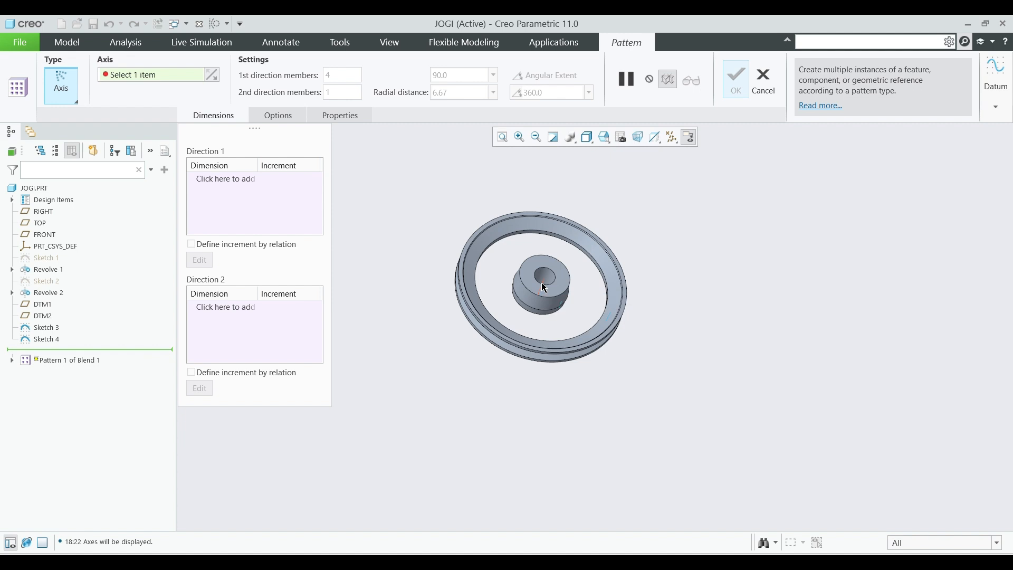
pyautogui.click(541, 283)
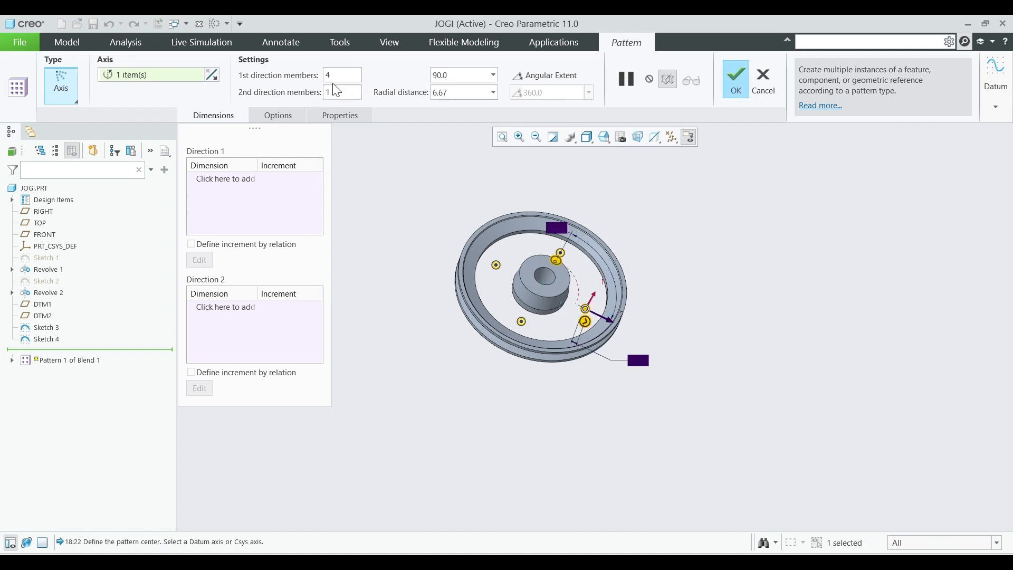
pyautogui.write('3')
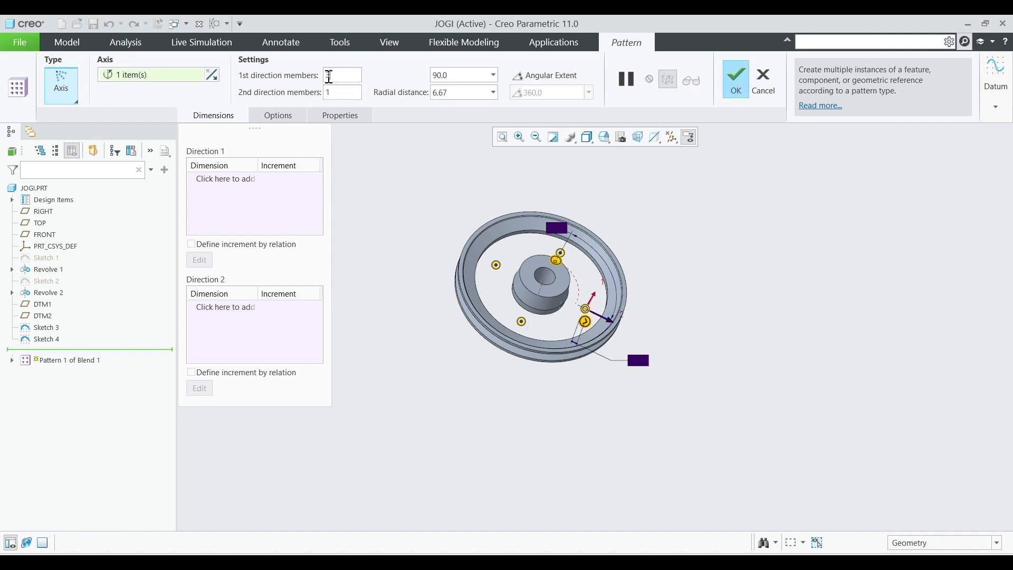
pyautogui.click(558, 79)
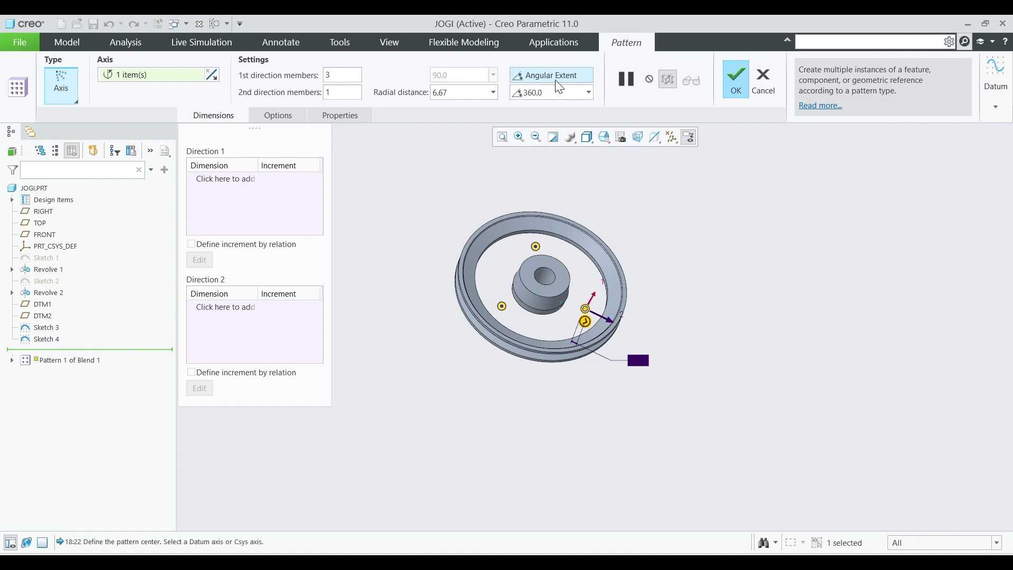
pyautogui.click(735, 82)
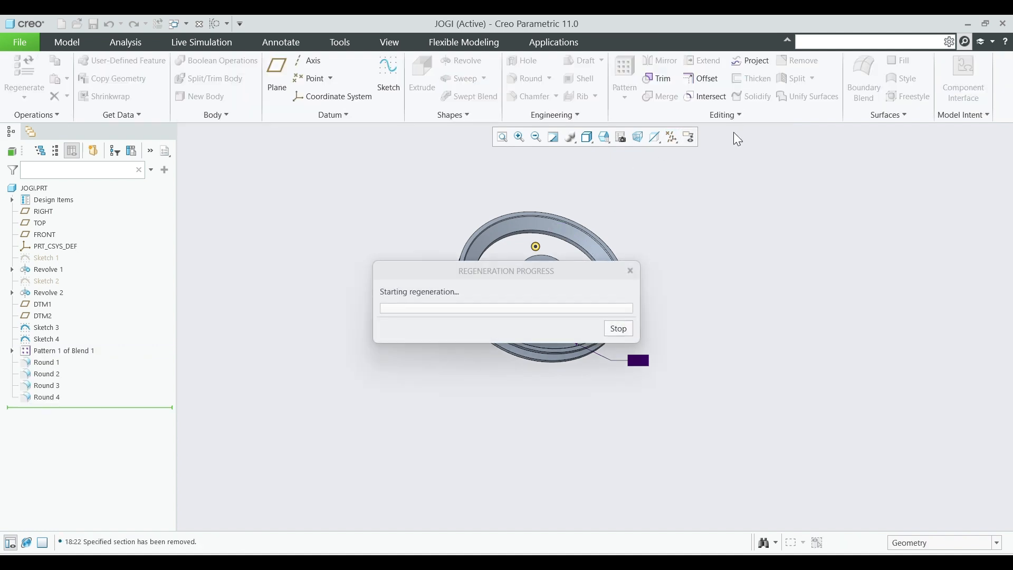
pyautogui.click(648, 267)
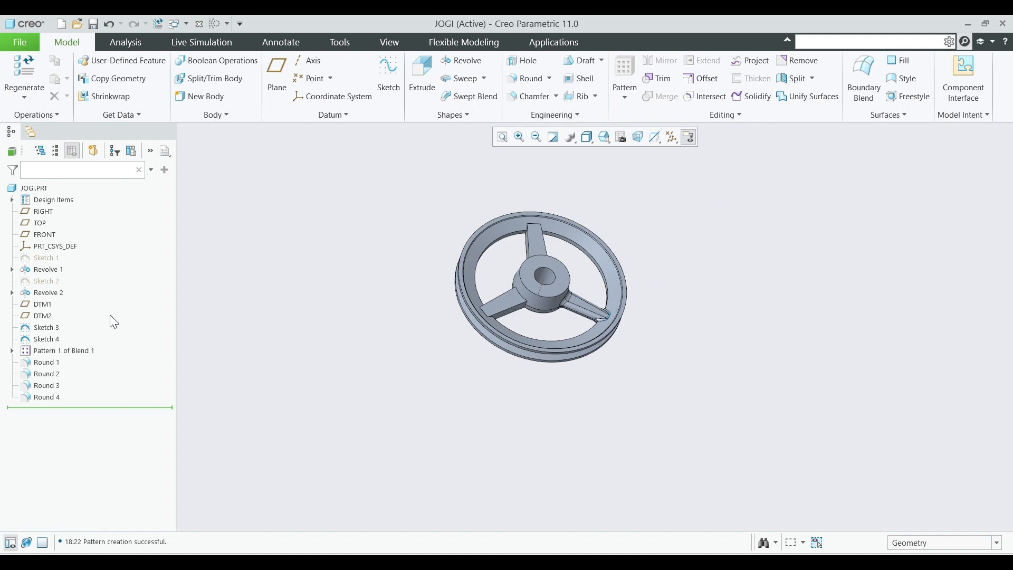
# Step: Create reference patterns of Round 2 and Round 3 to repeat the spoke's long-edge and hub rounds on the other spokes
pyautogui.click(46, 374)
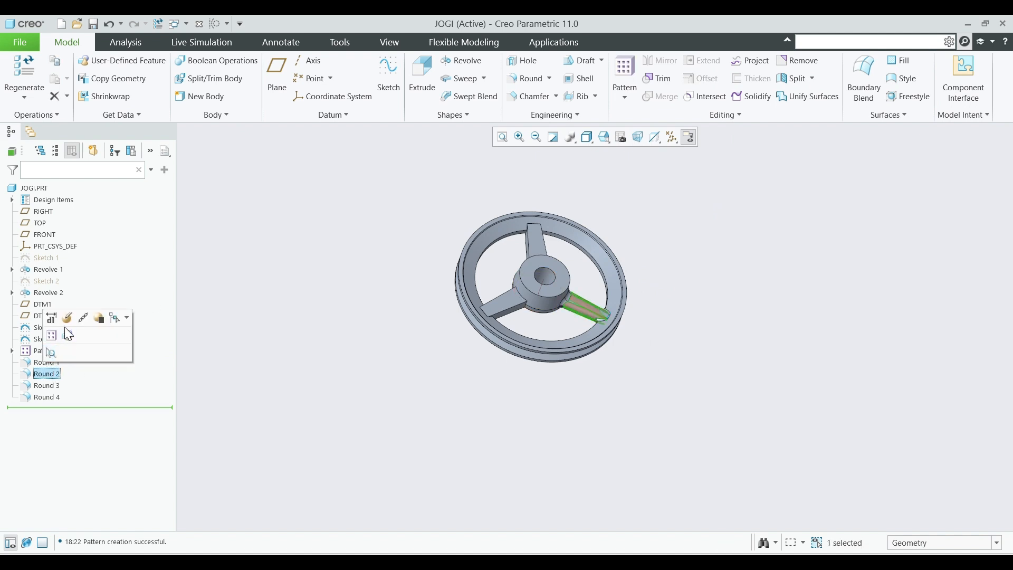
pyautogui.click(51, 334)
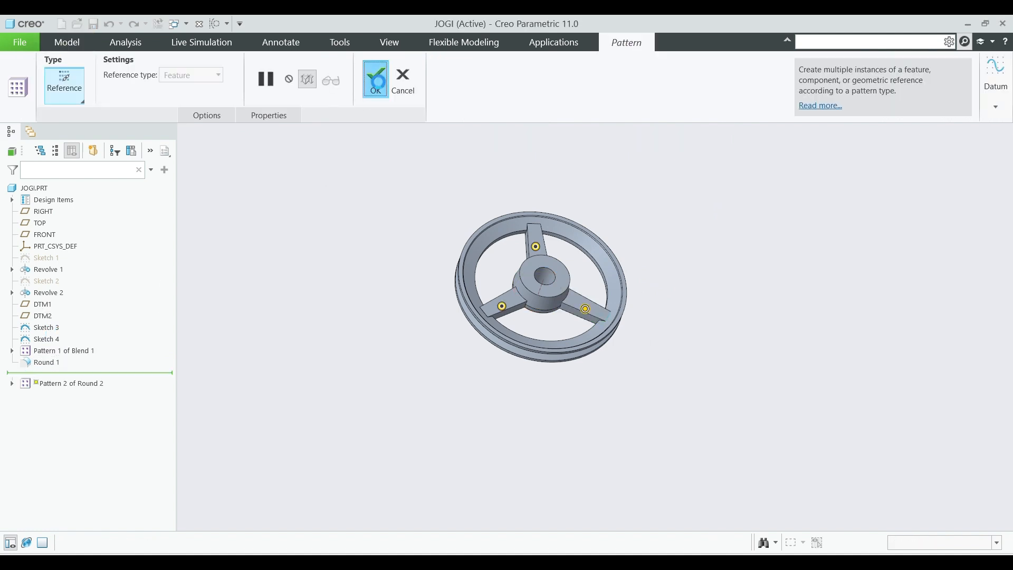
pyautogui.click(376, 80)
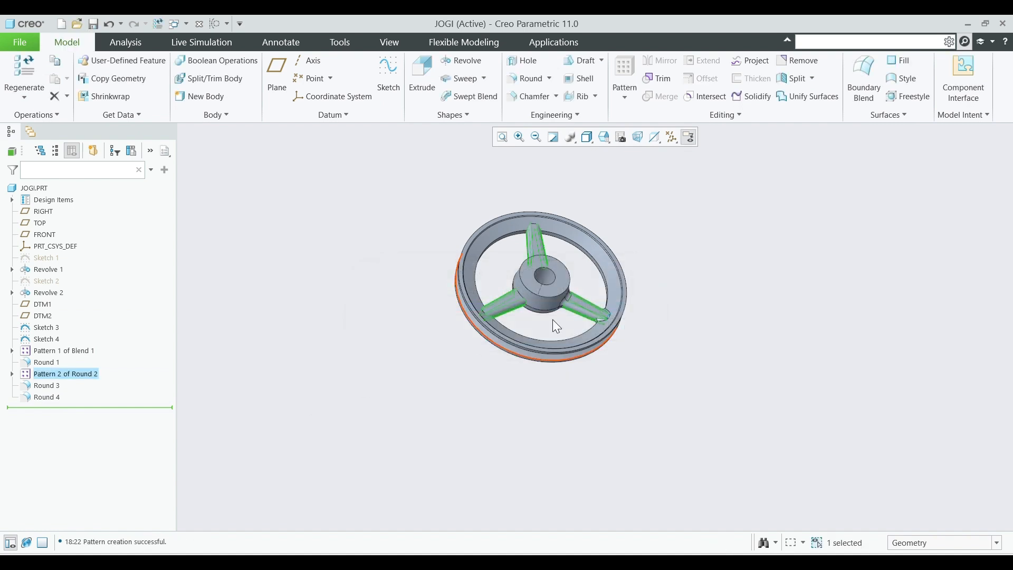
pyautogui.click(36, 386)
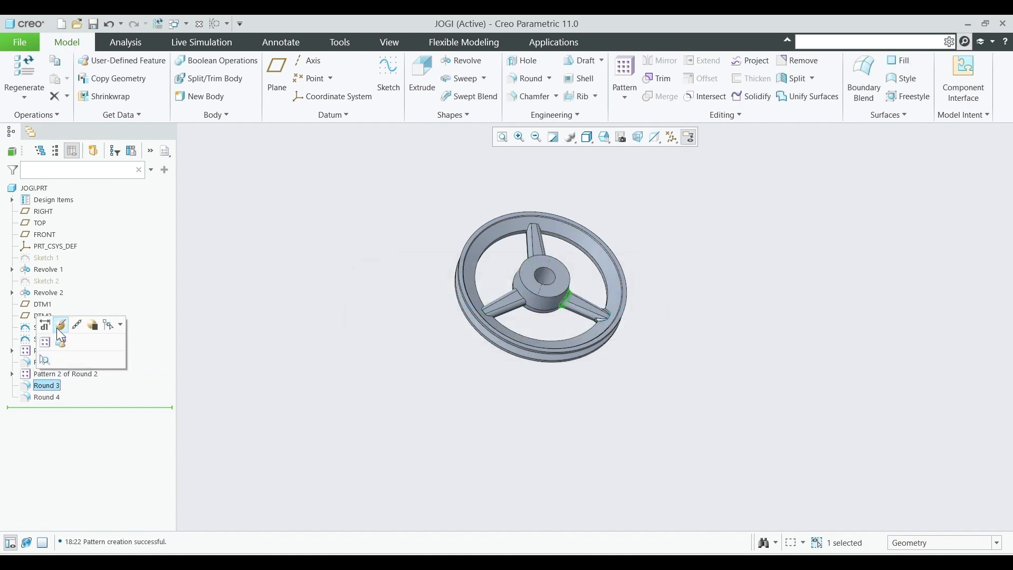
pyautogui.click(44, 339)
pyautogui.click(375, 83)
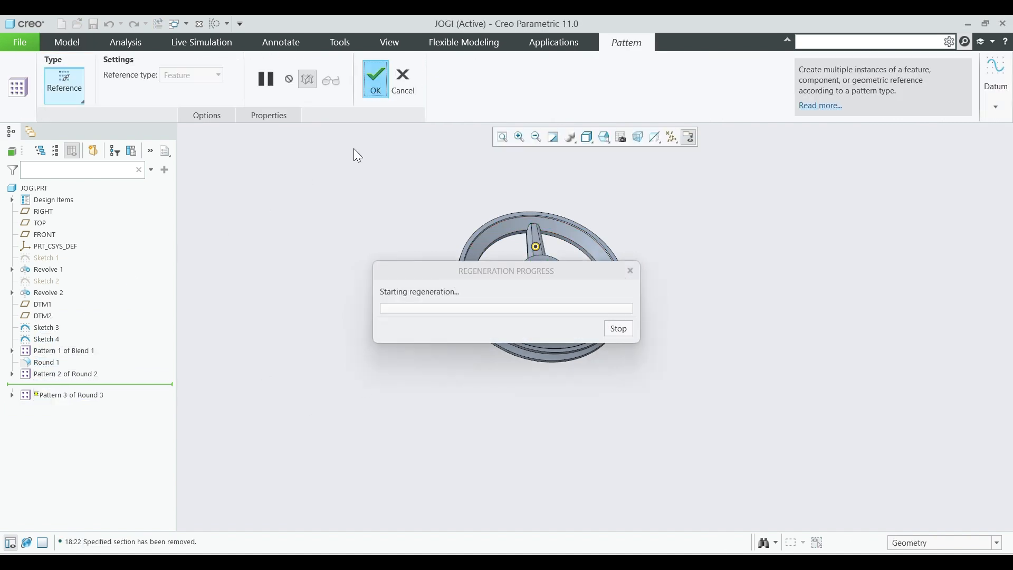
# Step: Create a reference pattern of Round 4 to repeat the spoke-to-rim rounds on the other spokes
pyautogui.click(46, 396)
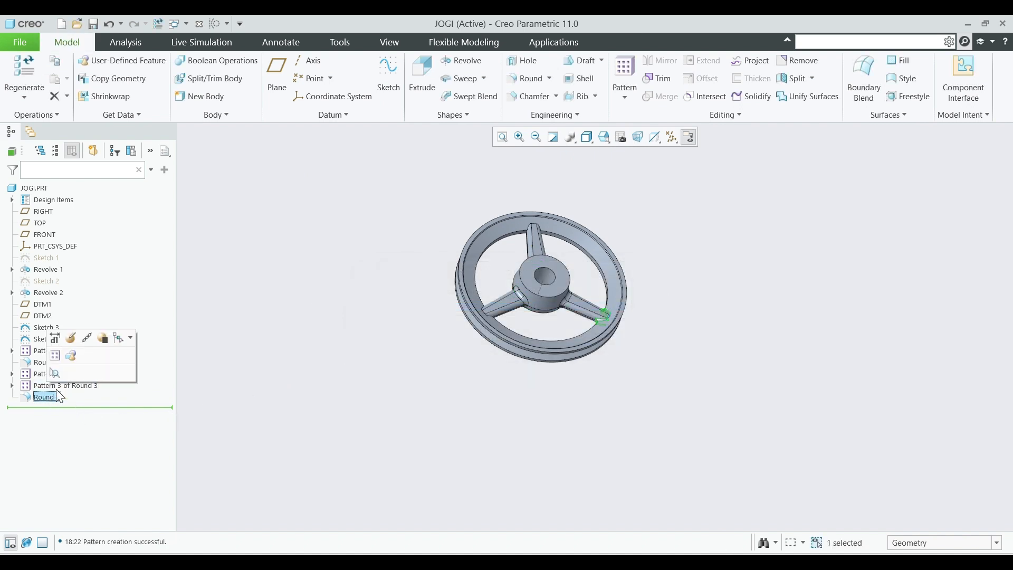
pyautogui.click(67, 355)
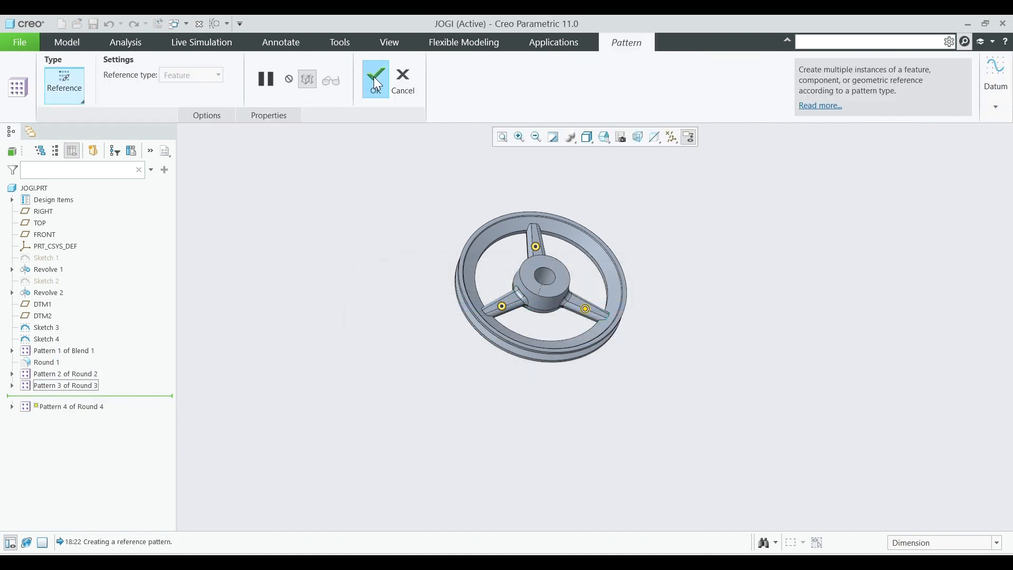
pyautogui.click(374, 79)
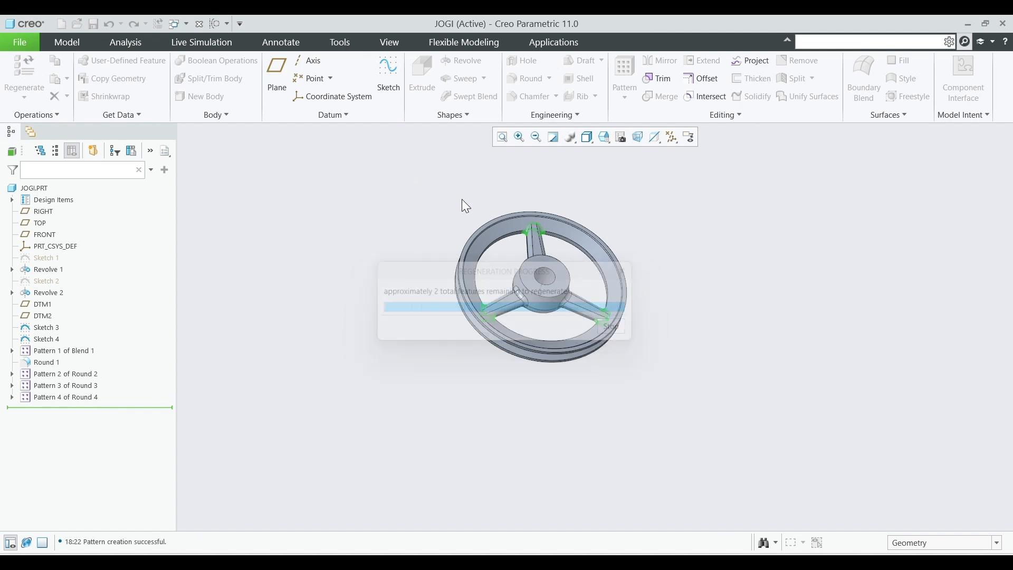
pyautogui.click(718, 253)
# Step: Consult the drawing and round the outer edge of the hub's front face with a radius of 2
pyautogui.moveTo(714, 246); pyautogui.dragTo(700, 426, button='middle')
pyautogui.hotkey('alt', 'Tab')
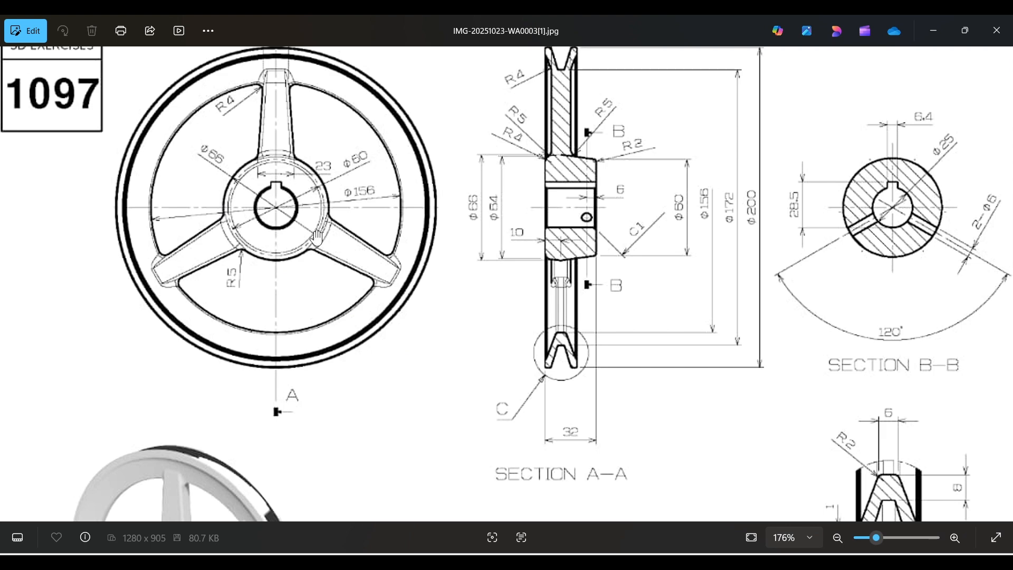
pyautogui.moveTo(658, 197); pyautogui.dragTo(659, 208)
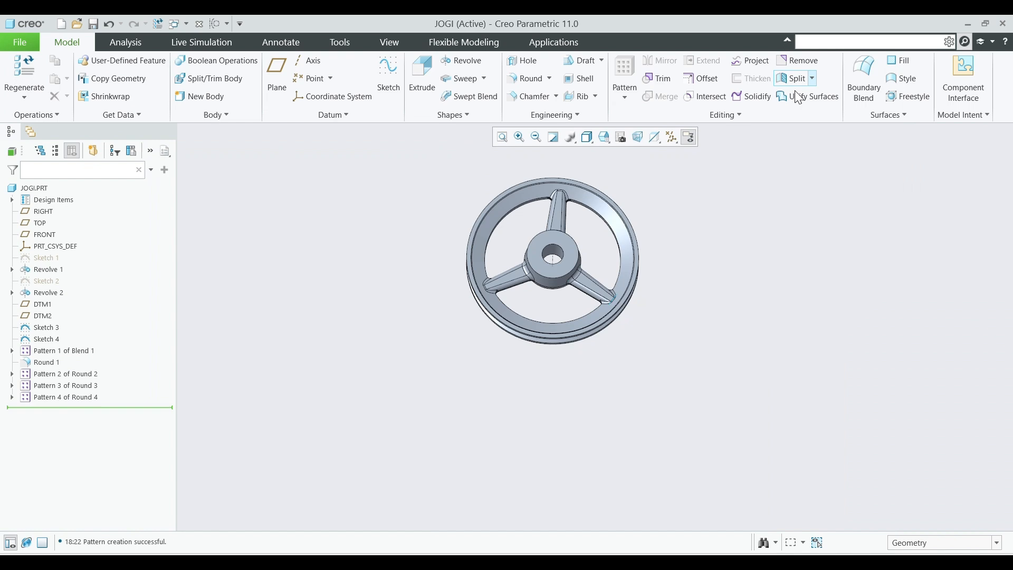
pyautogui.click(933, 30)
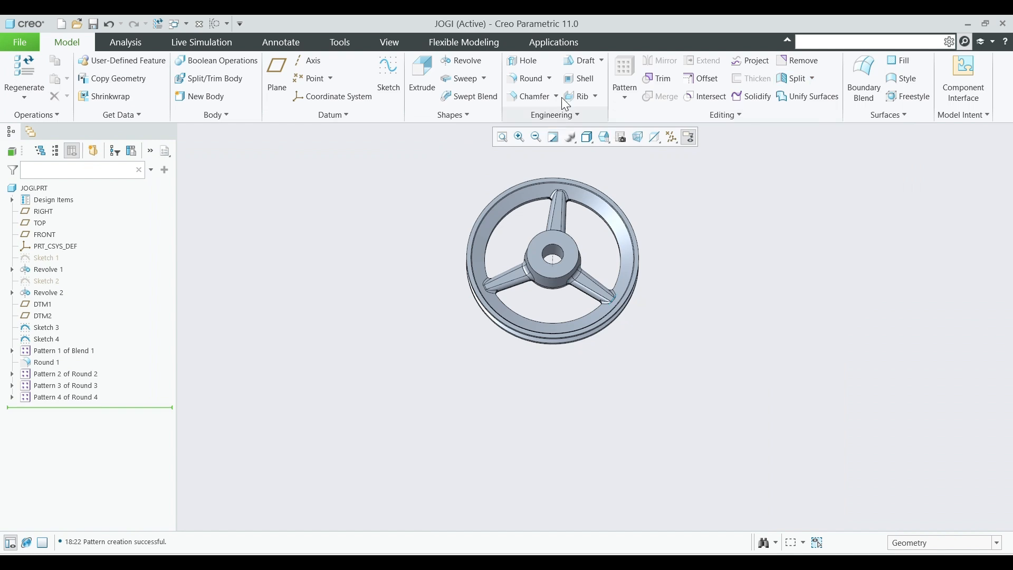
pyautogui.click(533, 81)
pyautogui.scroll(-1, 668, 261)
pyautogui.moveTo(668, 259); pyautogui.dragTo(653, 250, button='middle')
pyautogui.scroll(1, 654, 250)
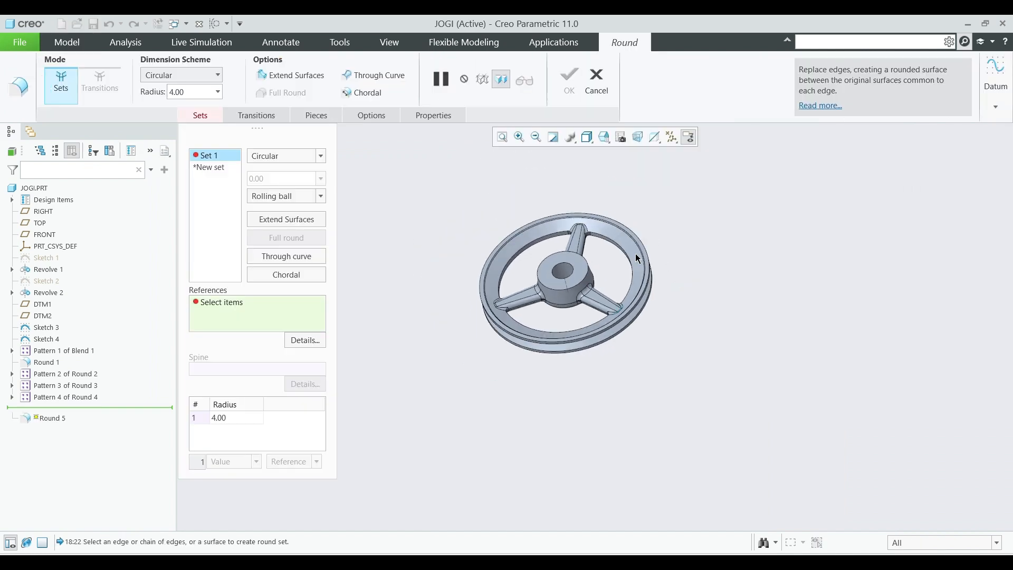
pyautogui.scroll(-4, 554, 286)
pyautogui.click(557, 282)
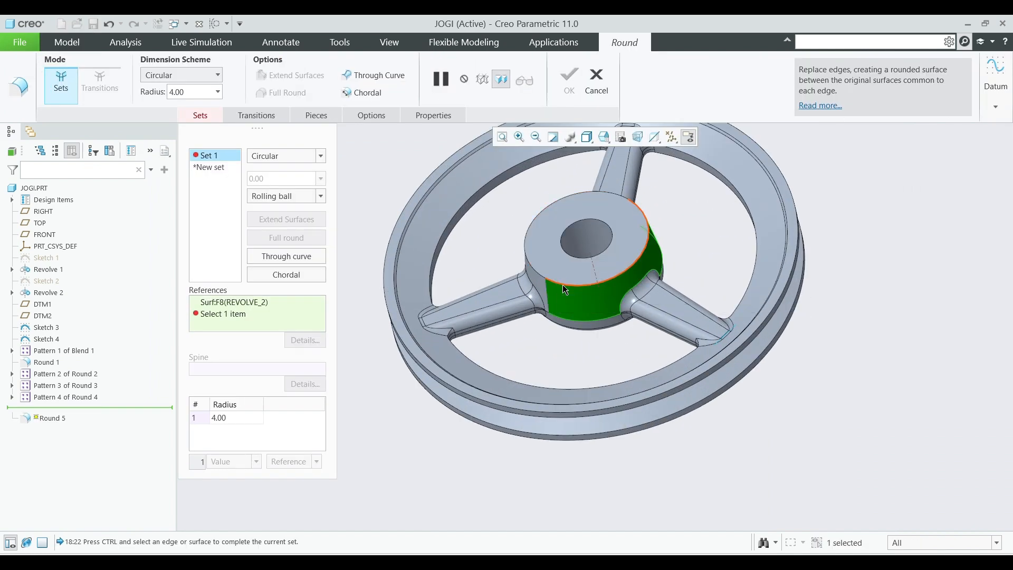
pyautogui.click(566, 284)
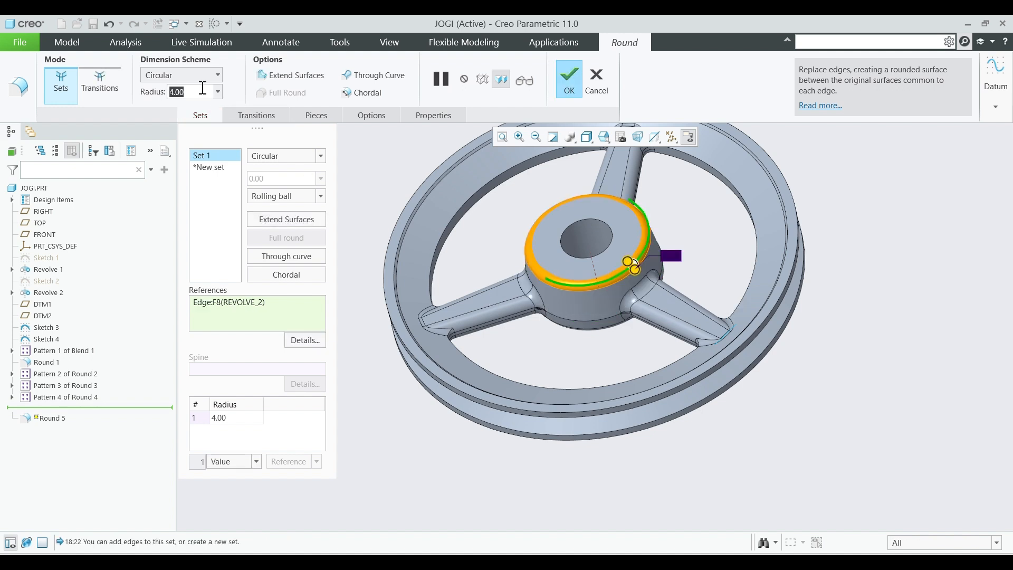
pyautogui.write('2')
pyautogui.press('Return')
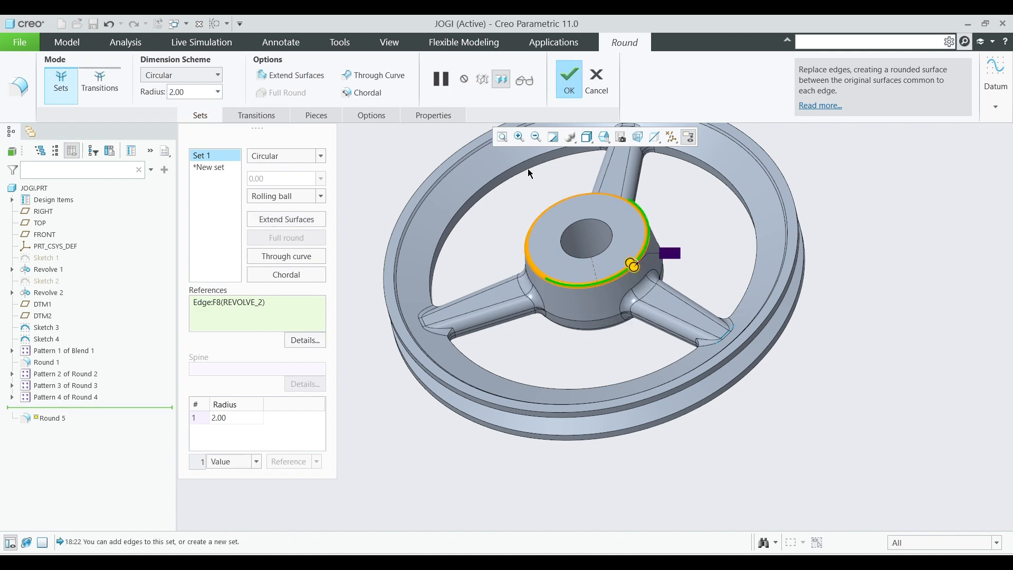
pyautogui.click(567, 93)
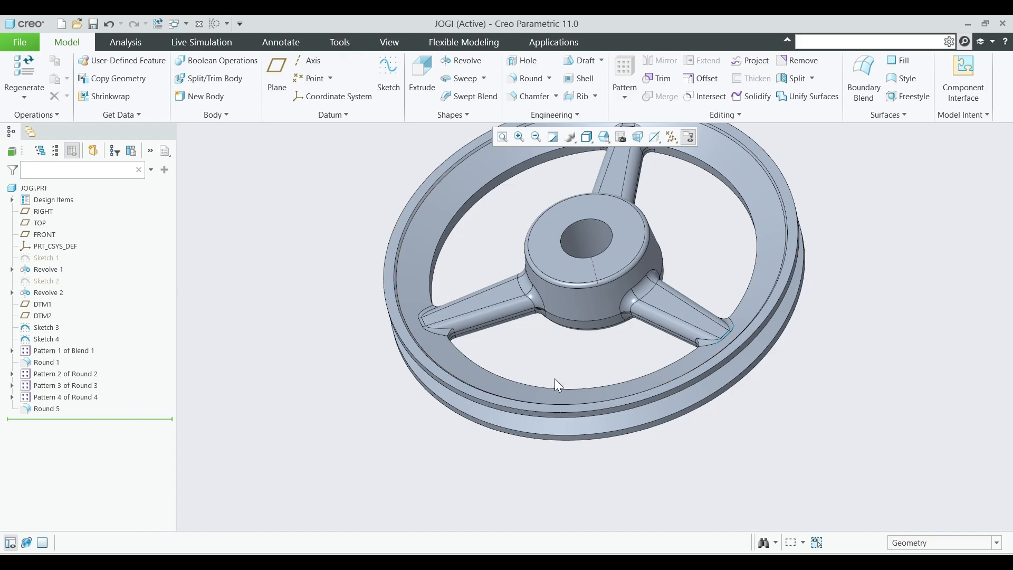
# Step: Check the keyway on the drawing, then start a sketch on the hub's end face and project both halves of the bore edge
pyautogui.hotkey('alt', 'Tab')
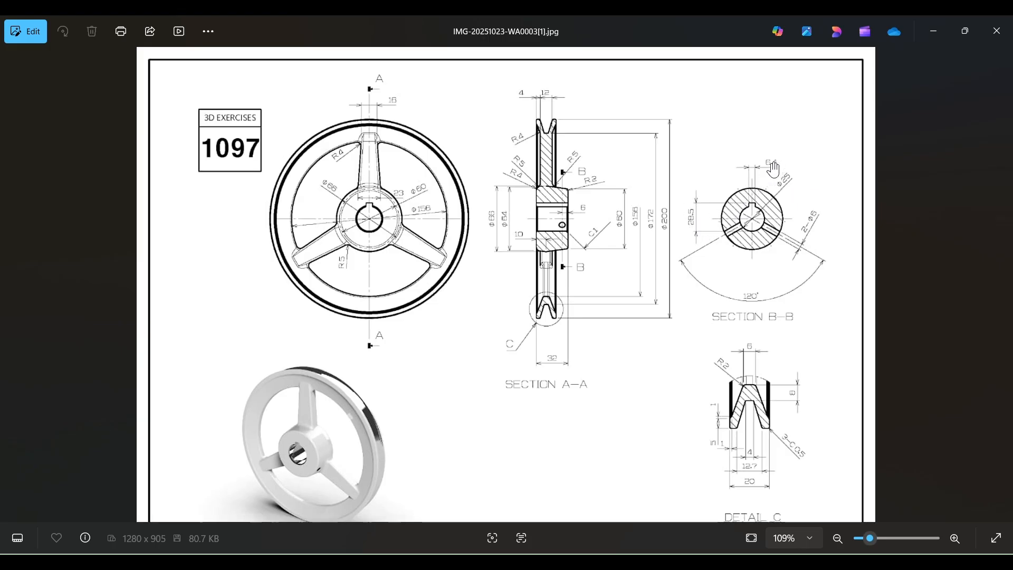
pyautogui.click(941, 31)
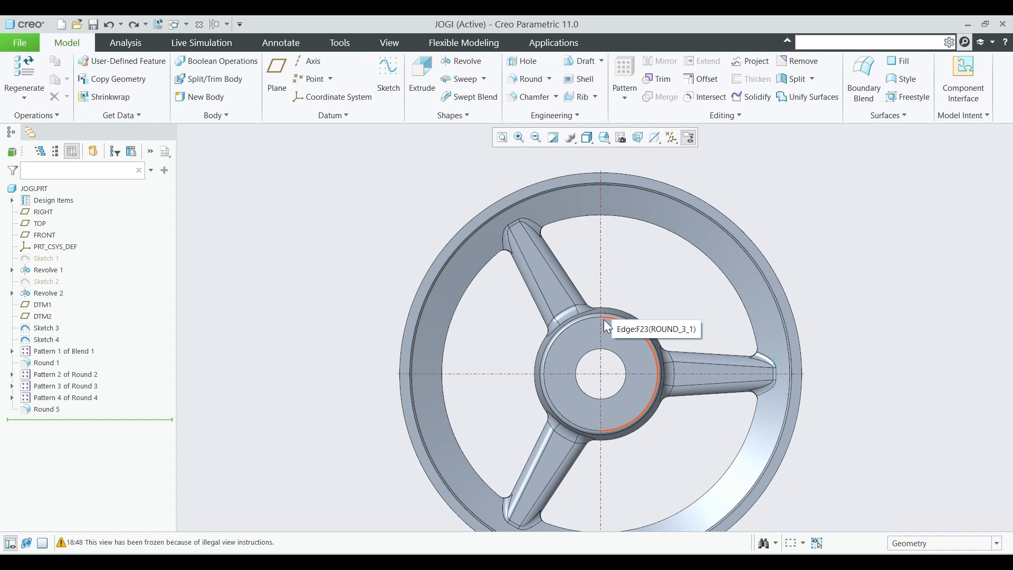
pyautogui.click(580, 337)
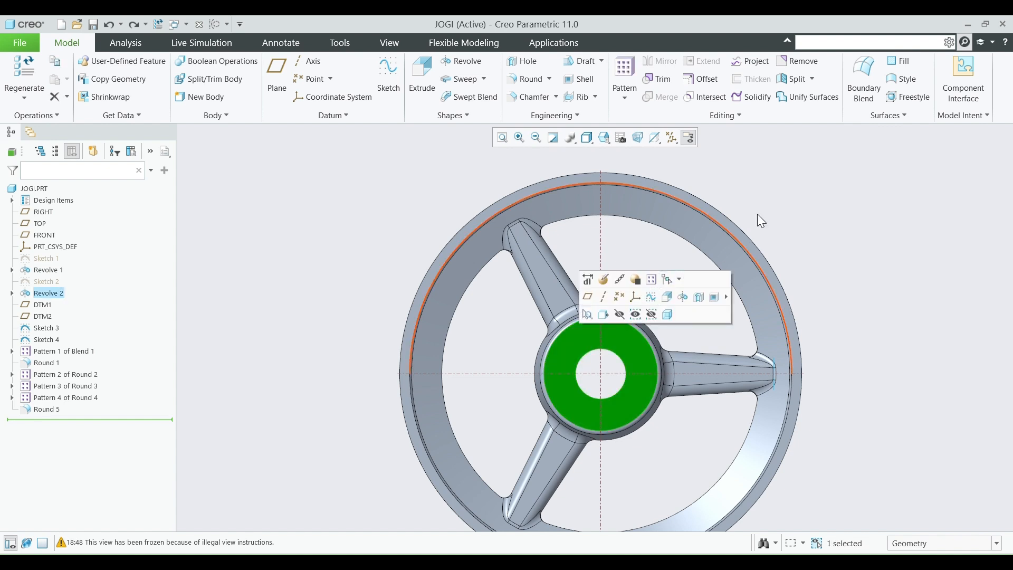
pyautogui.click(398, 71)
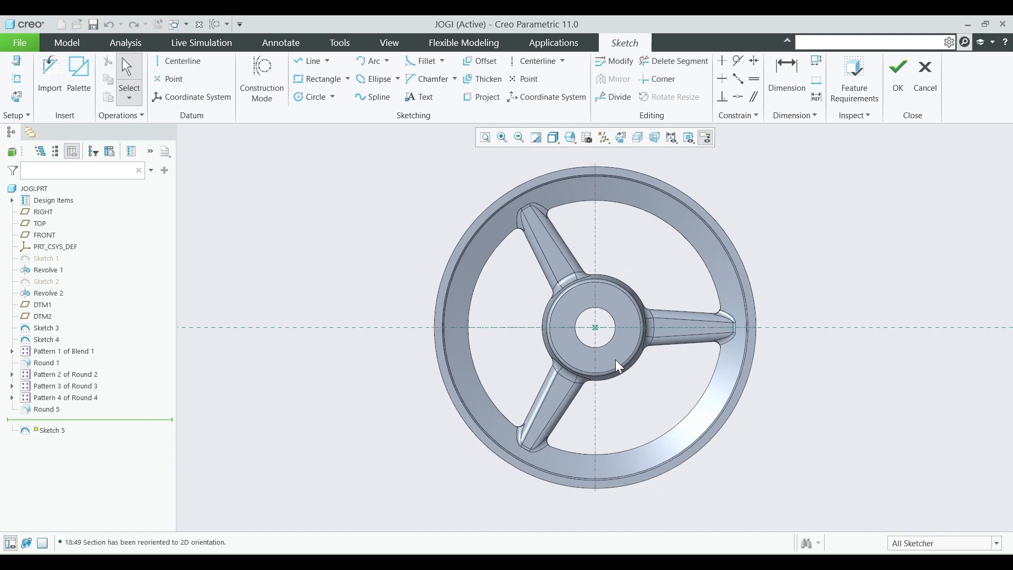
pyautogui.scroll(3, 613, 362)
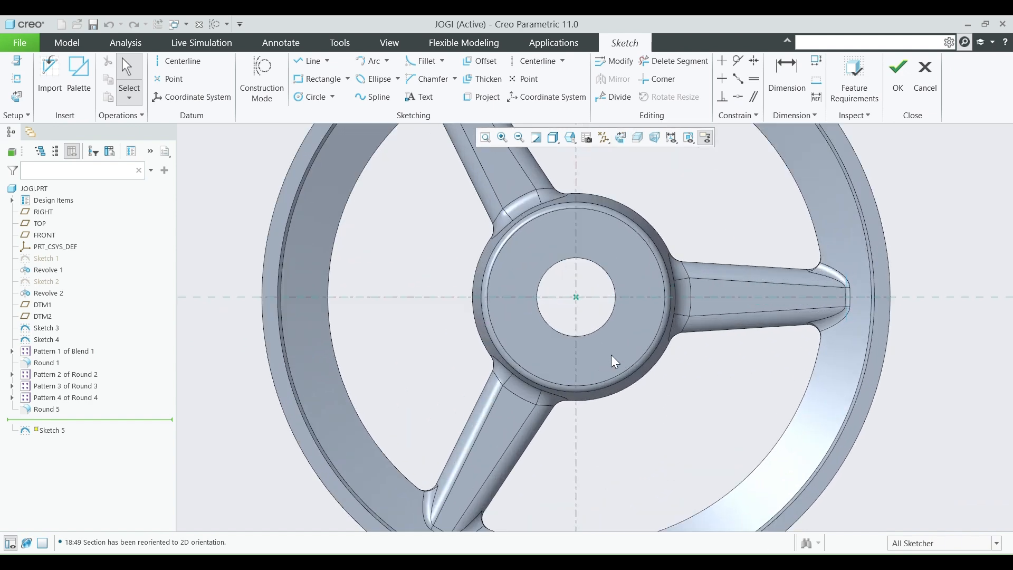
pyautogui.click(482, 97)
pyautogui.click(545, 277)
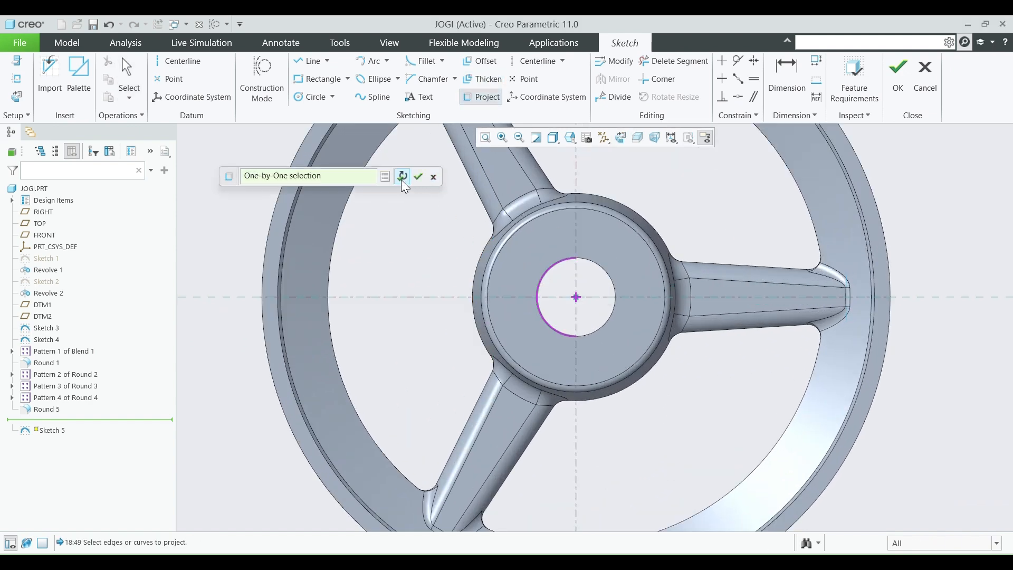
pyautogui.click(418, 176)
pyautogui.click(612, 286)
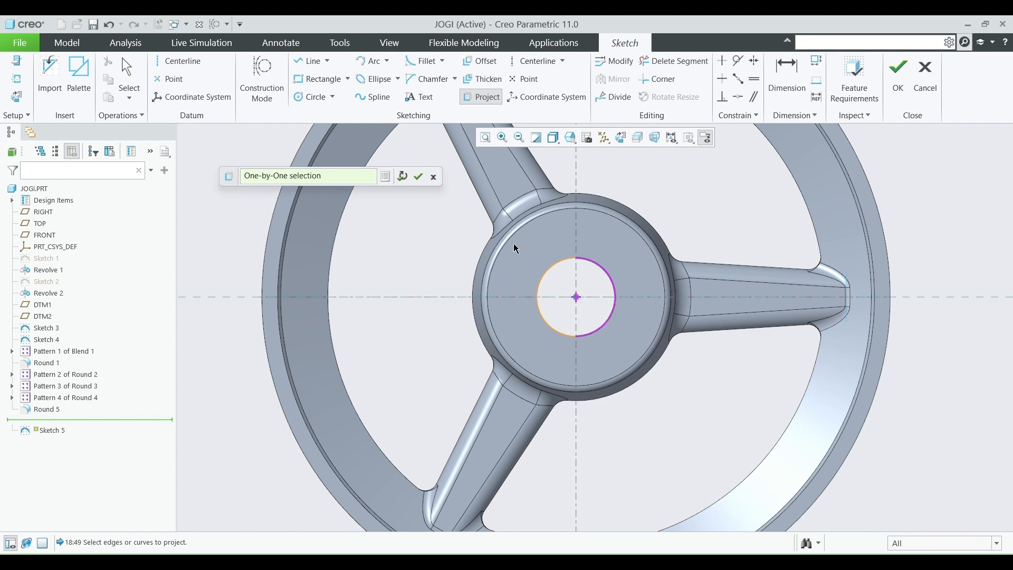
pyautogui.click(418, 177)
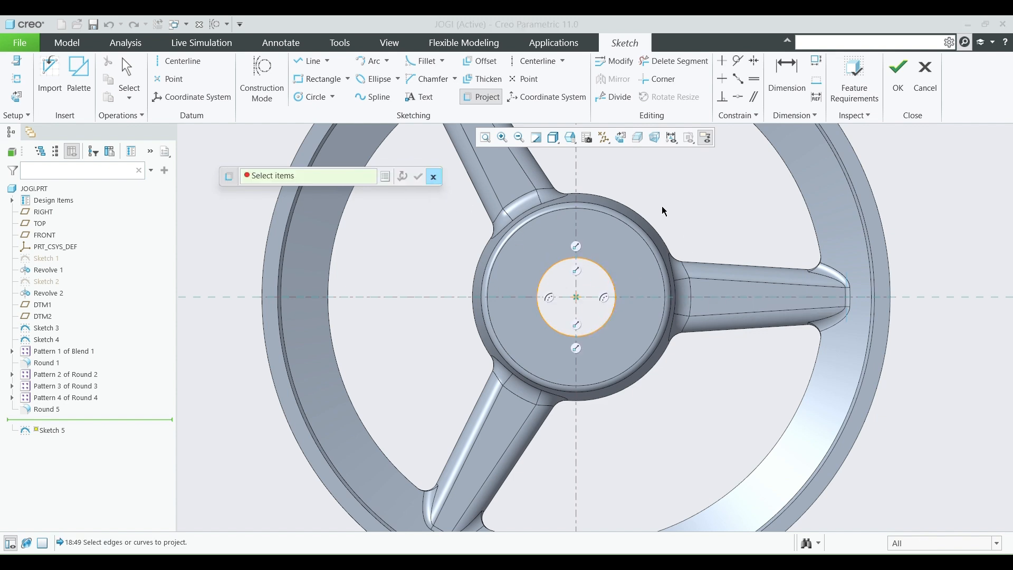
# Step: Sketch a rectangle across the bore edge on the horizontal axis, about 6.3 wide and 8 high
pyautogui.click(319, 79)
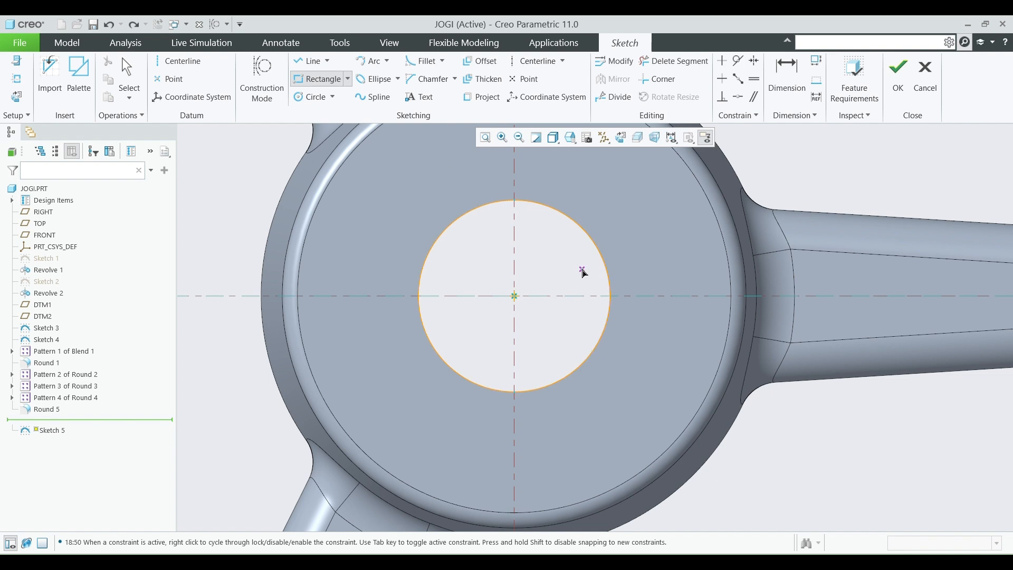
pyautogui.click(631, 331)
pyautogui.middleClick(637, 328)
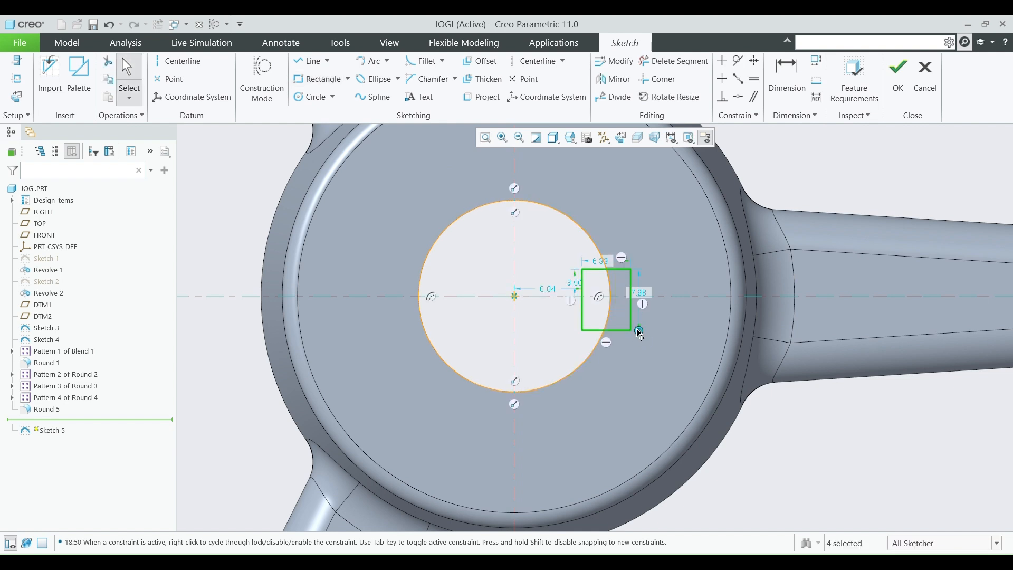
# Step: Set the keyway rectangle's height to 6.4 and its upper side's distance from the horizontal axis to 3.2
pyautogui.click(644, 299)
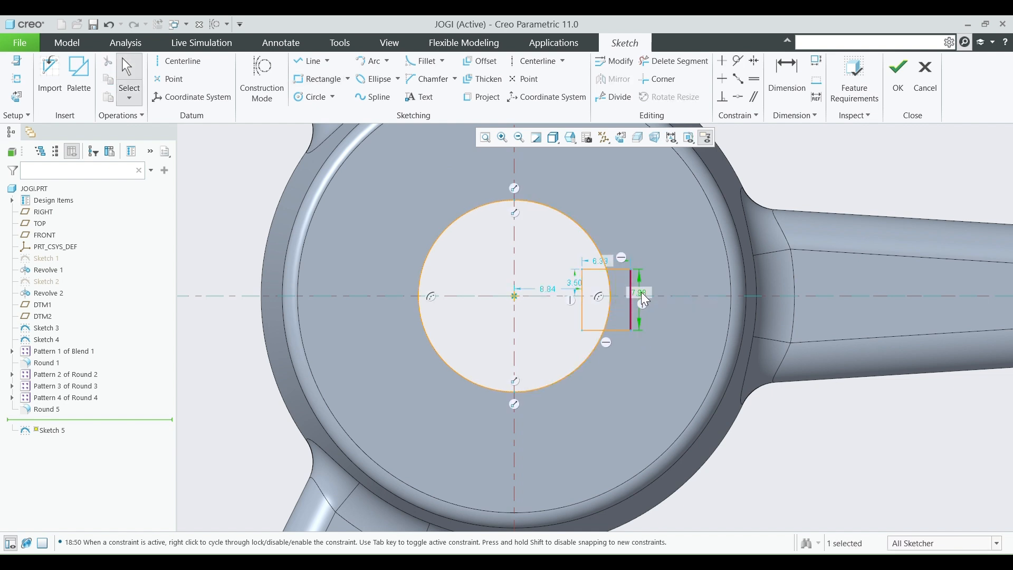
pyautogui.doubleClick(644, 299)
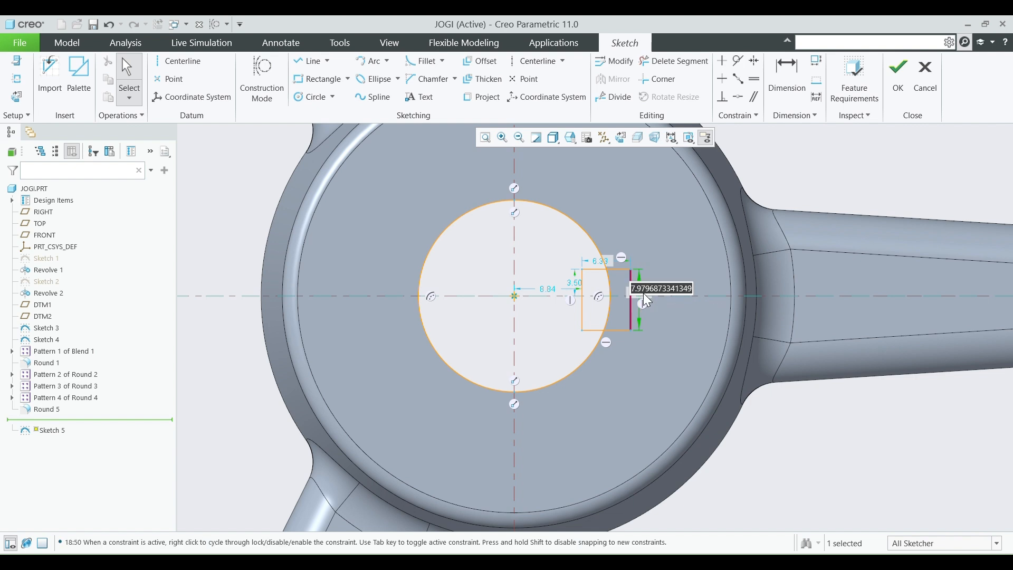
pyautogui.write('6.4')
pyautogui.press('Return')
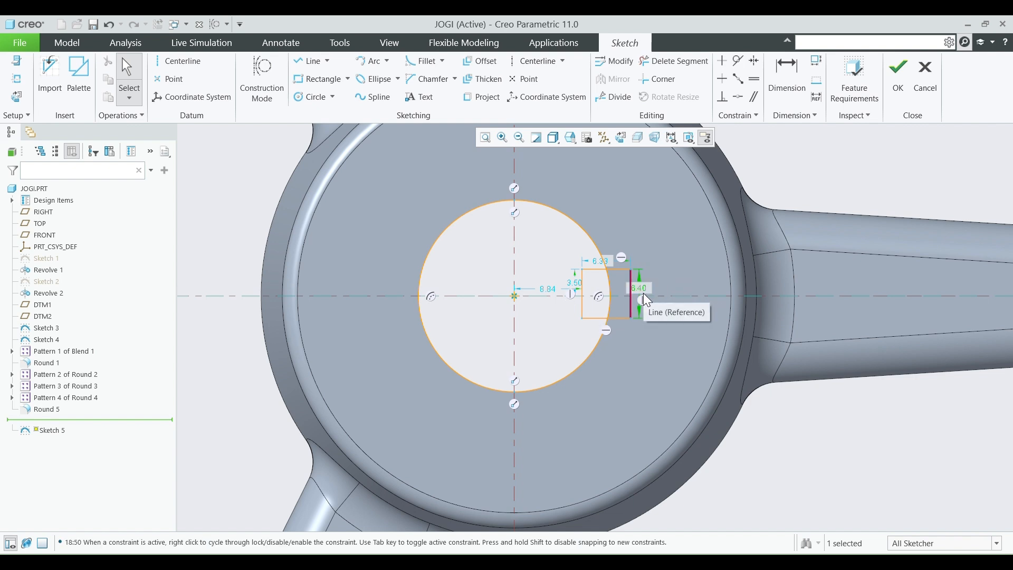
pyautogui.scroll(-3, 601, 303)
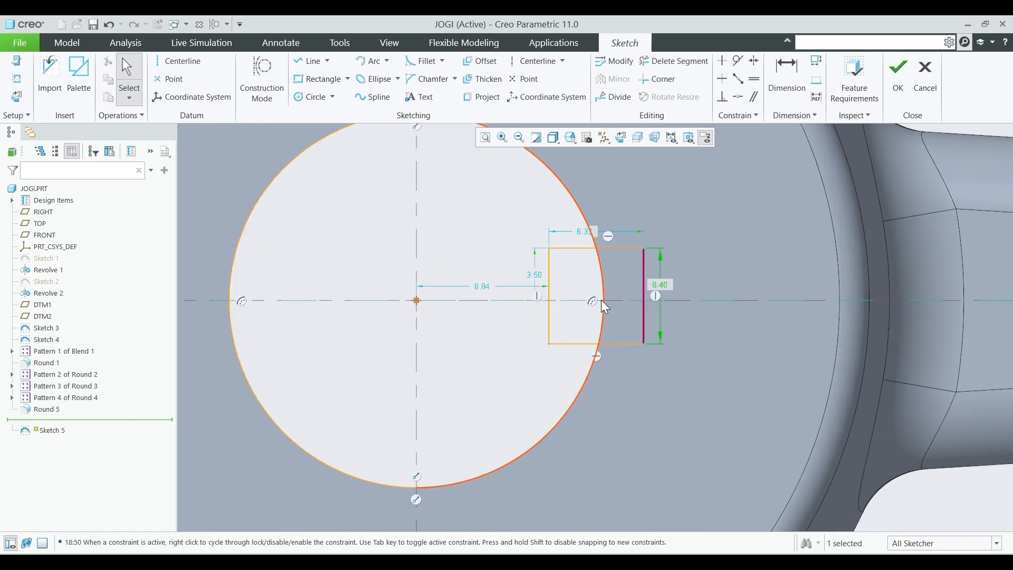
pyautogui.doubleClick(537, 285)
pyautogui.write('3.2')
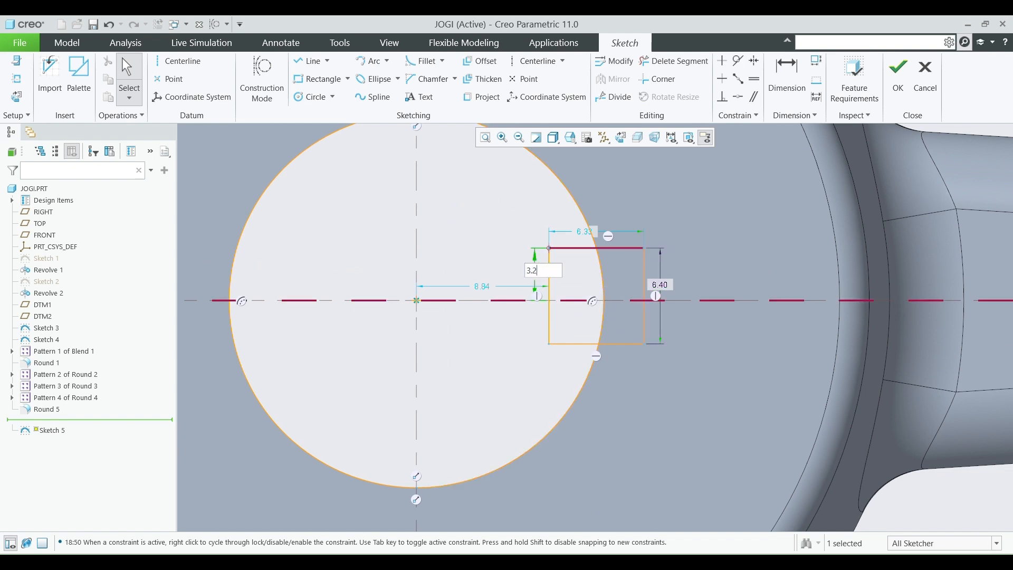
pyautogui.press('Return')
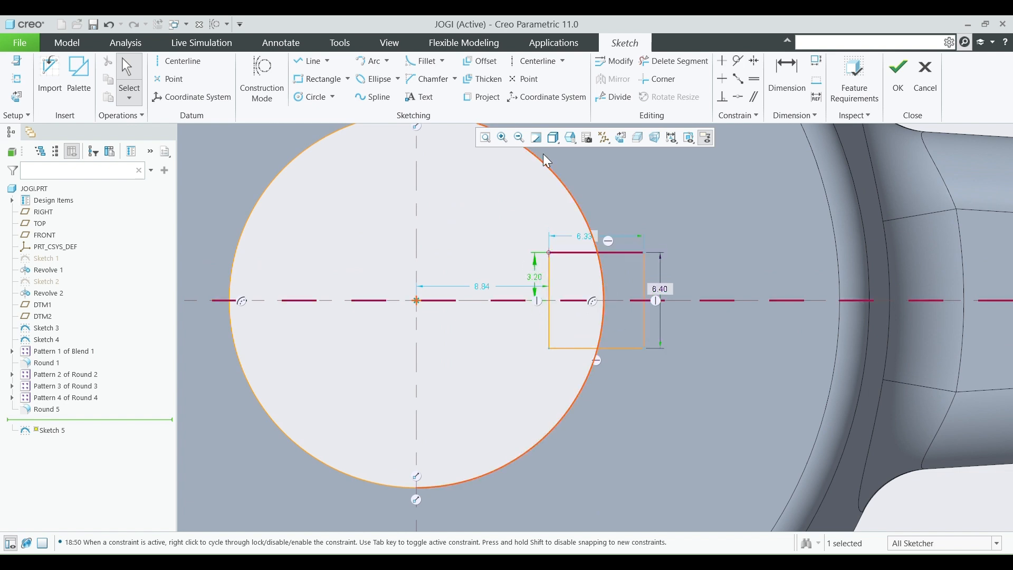
# Step: Dimension the keyway rectangle's outer side from the bore centre as 28.5-12.5
pyautogui.click(786, 79)
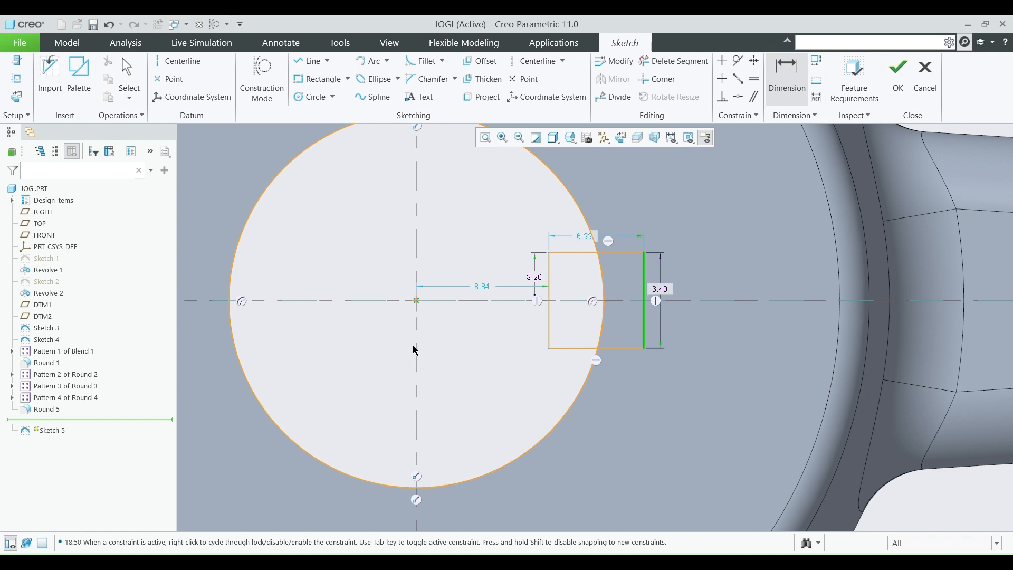
pyautogui.click(415, 301)
pyautogui.middleClick(473, 382)
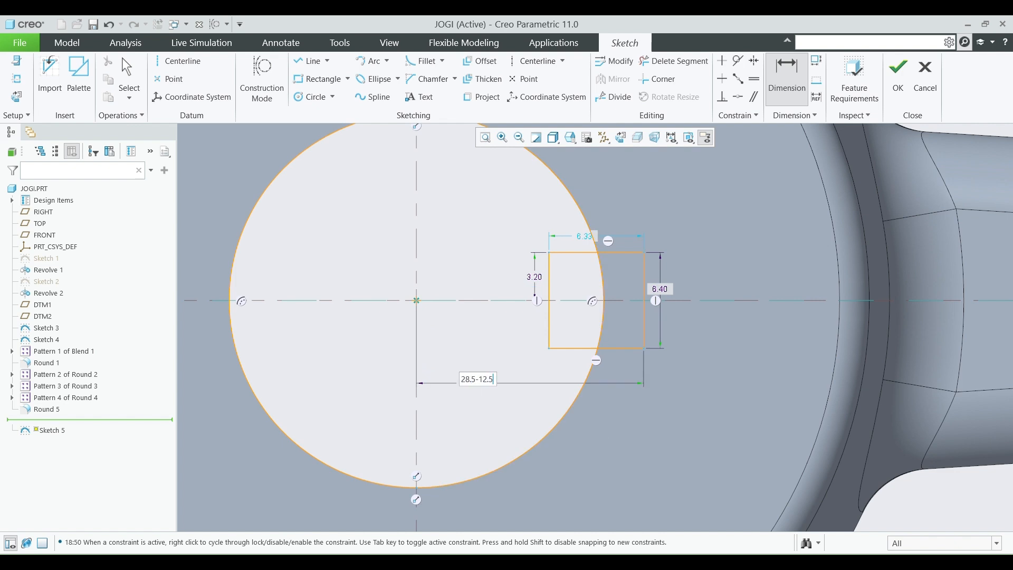
pyautogui.write('28.5-12.5')
pyautogui.press('Return')
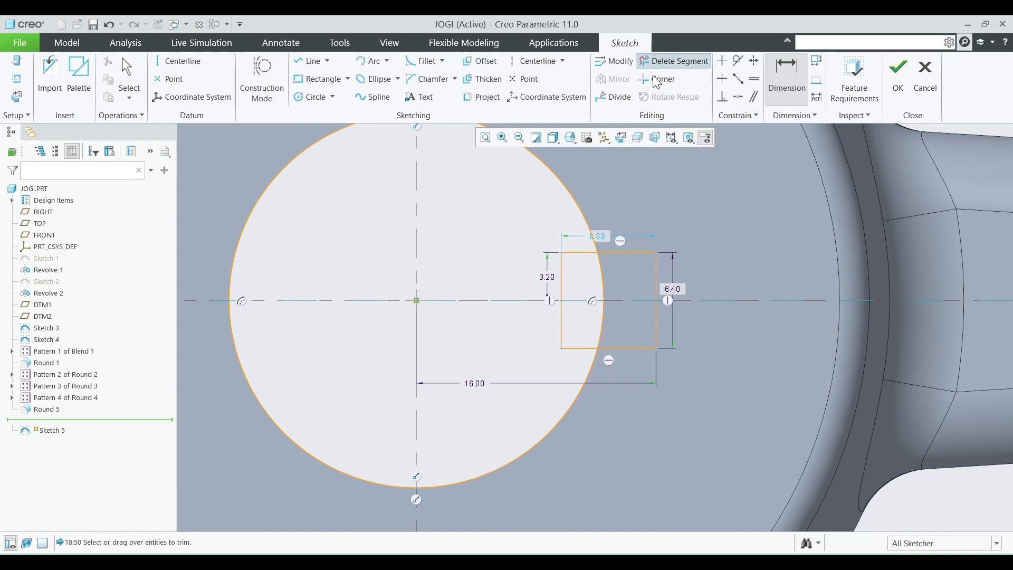
# Step: Trim the rectangle's parts inside the bore and the arc across the keyway into one closed outline, and finish the sketch
pyautogui.click(673, 61)
pyautogui.click(571, 253)
pyautogui.click(561, 285)
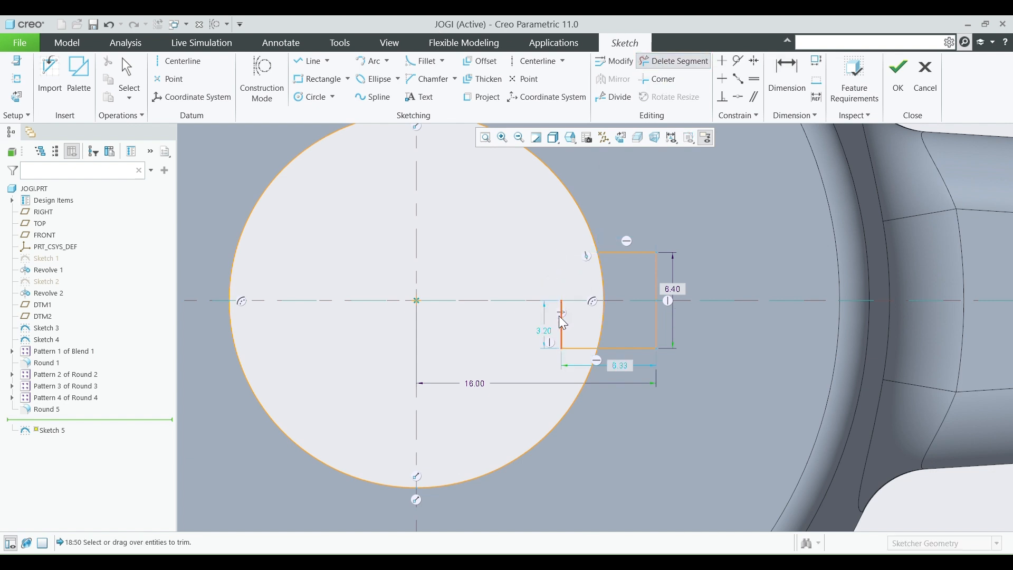
pyautogui.click(604, 325)
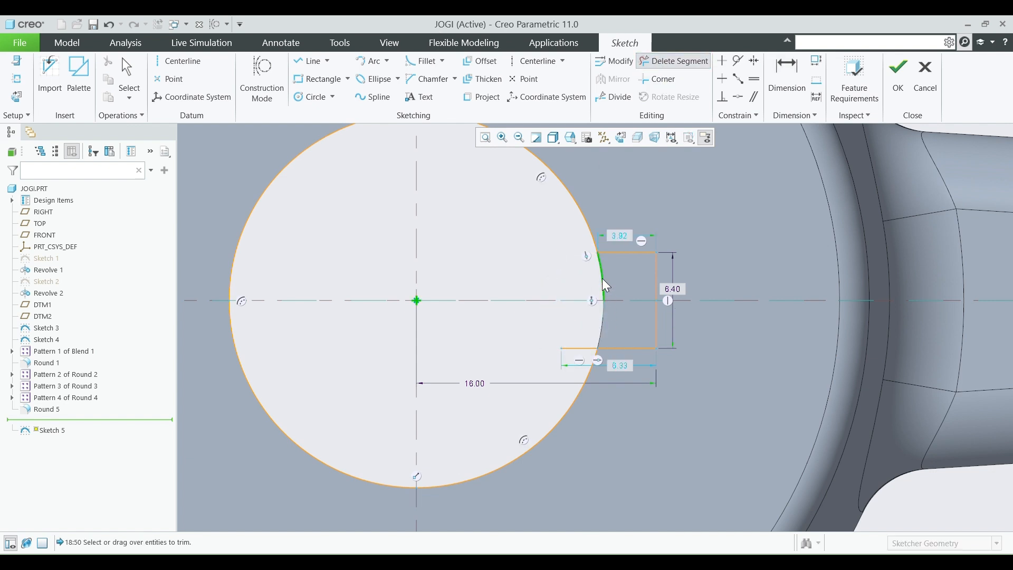
pyautogui.click(577, 352)
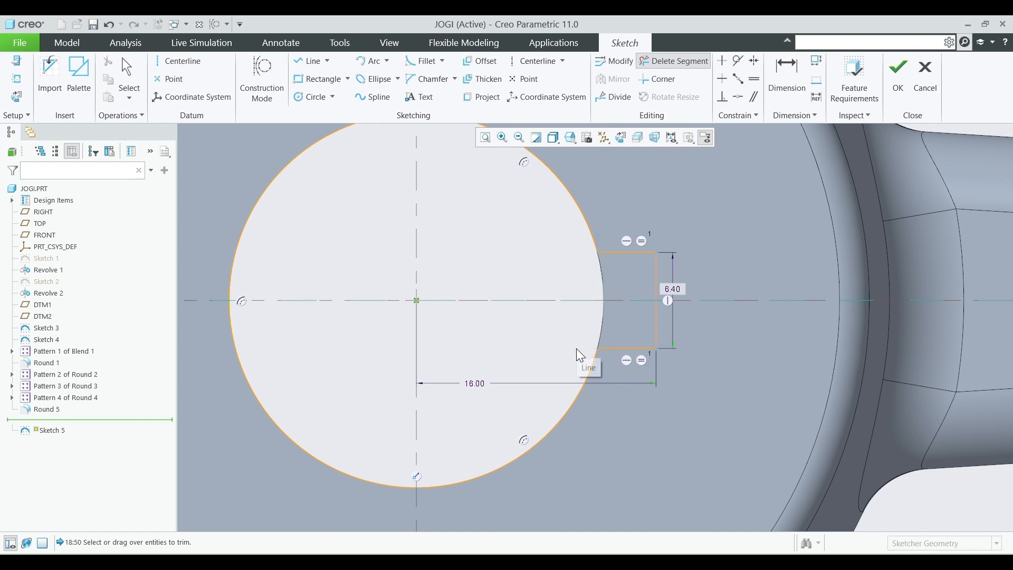
pyautogui.middleClick(577, 352)
pyautogui.click(898, 79)
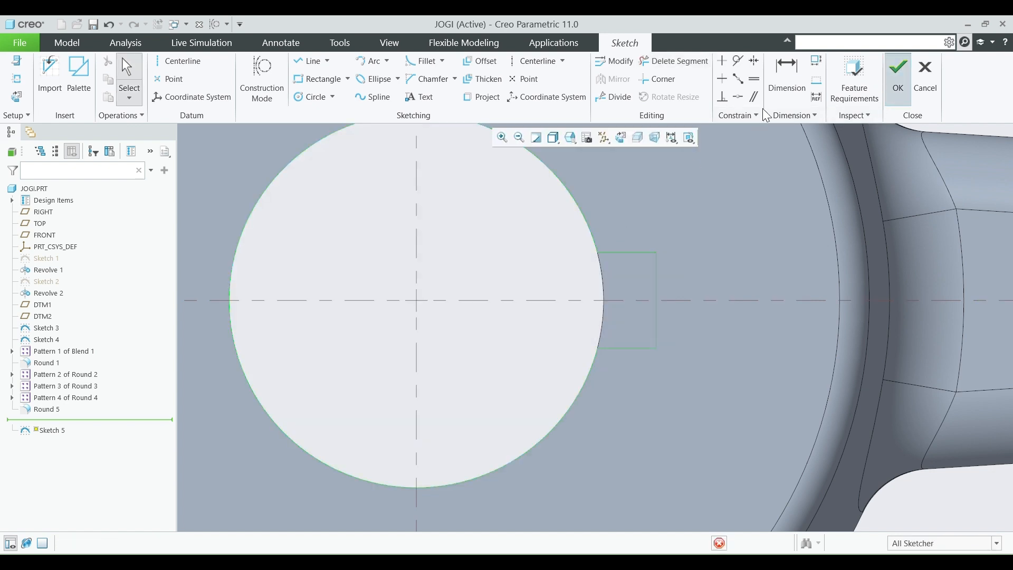
# Step: Extrude the bore and keyway sketch as a material-removing cut about 73.7 deep through the hub
pyautogui.click(426, 93)
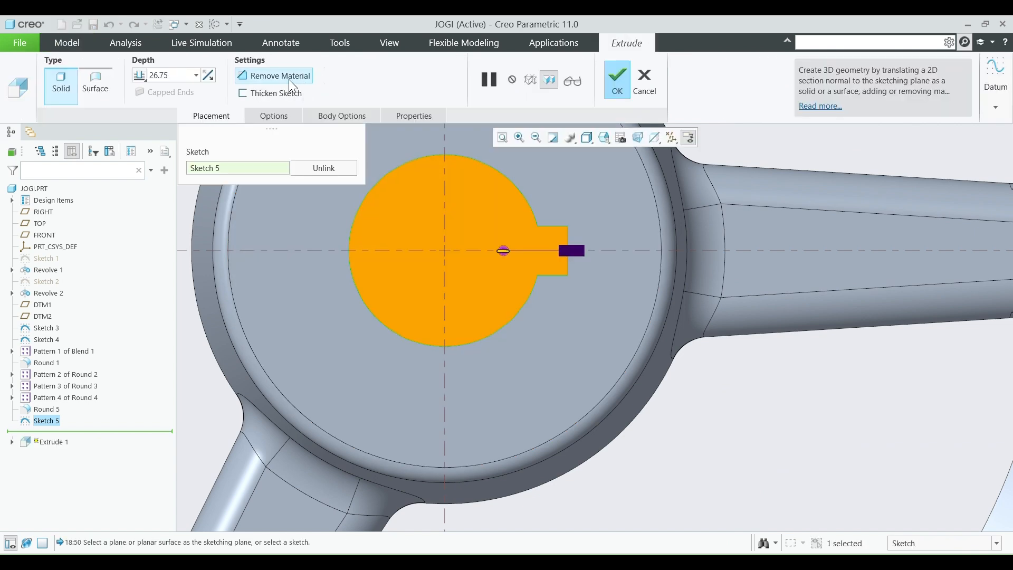
pyautogui.click(274, 74)
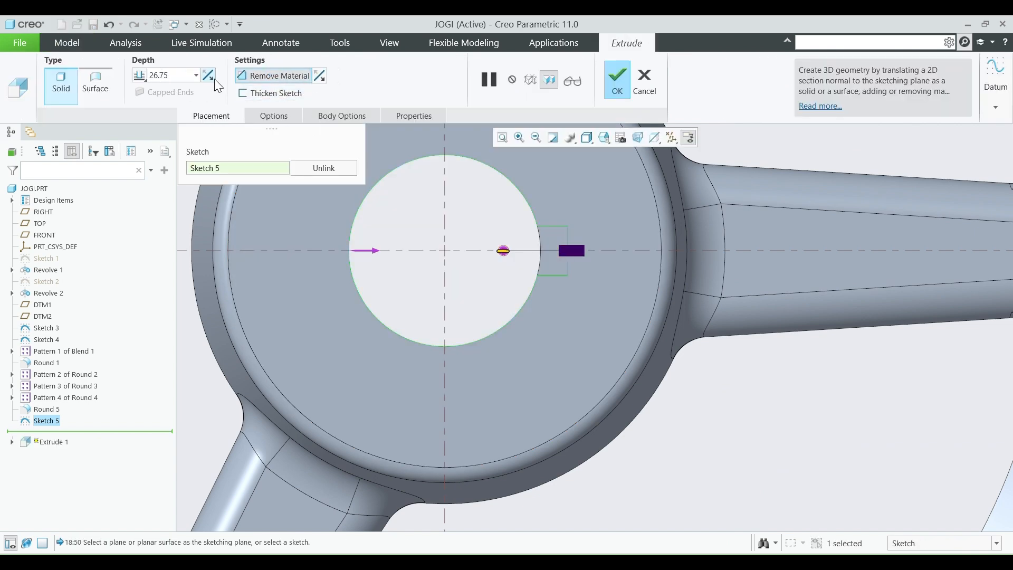
pyautogui.moveTo(418, 271); pyautogui.dragTo(457, 208, button='middle')
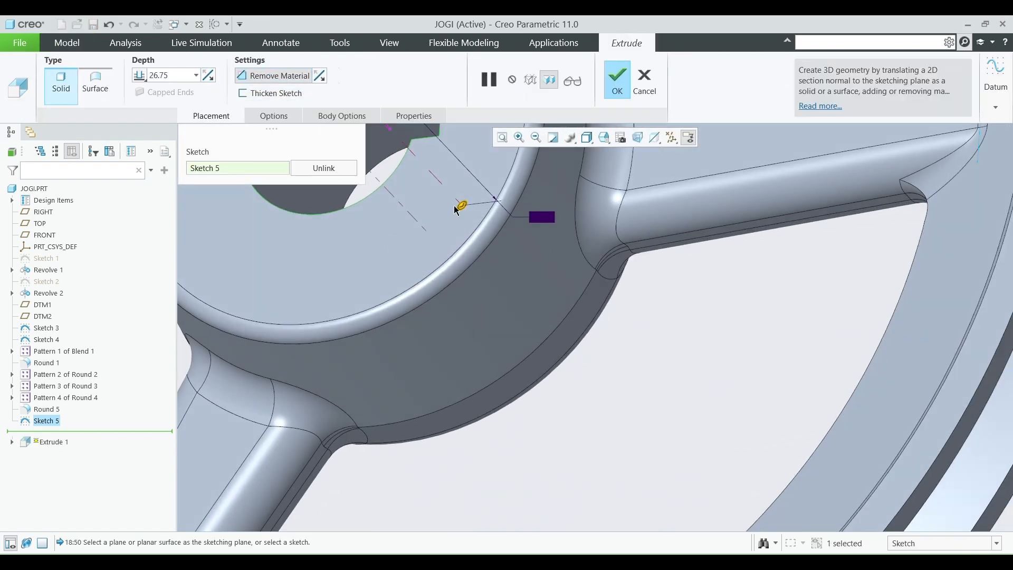
pyautogui.moveTo(463, 207); pyautogui.dragTo(603, 357)
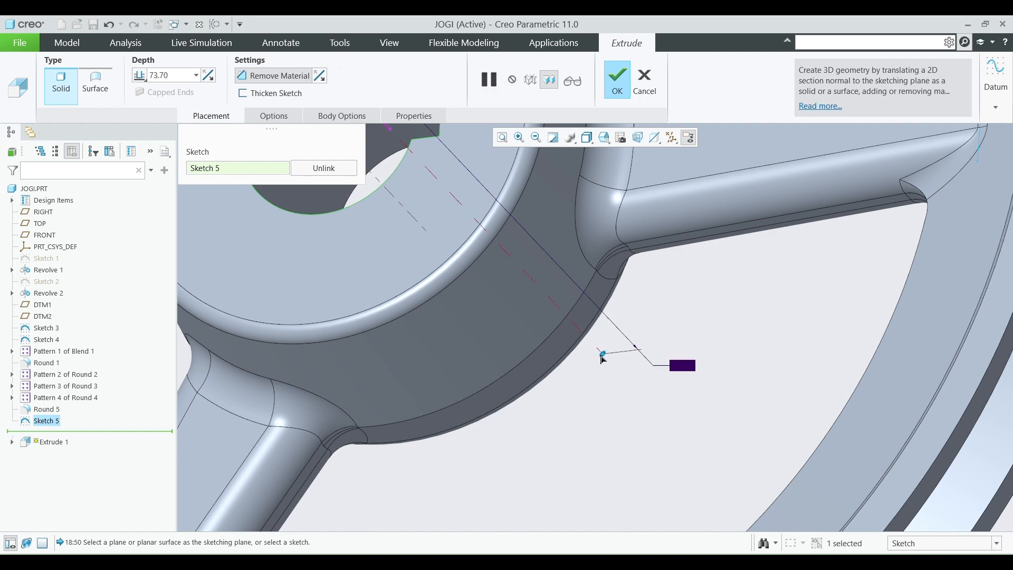
pyautogui.click(616, 84)
pyautogui.hotkey('ctrl', 'd')
pyautogui.click(862, 277)
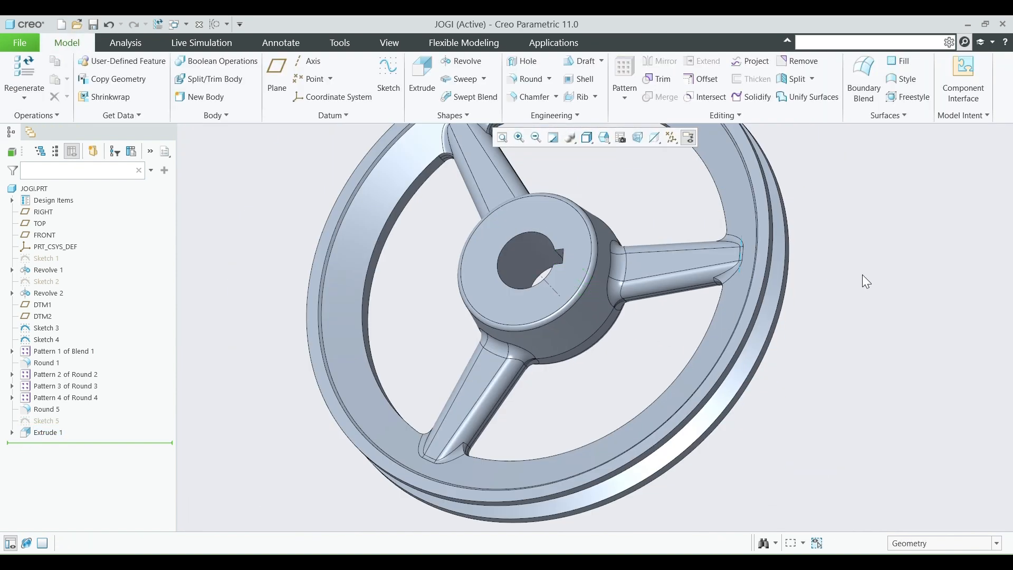
# Step: Check the hub's radial holes in drawing 1097 and turn on the datum plane display in the model
pyautogui.moveTo(862, 277); pyautogui.dragTo(826, 481, button='middle')
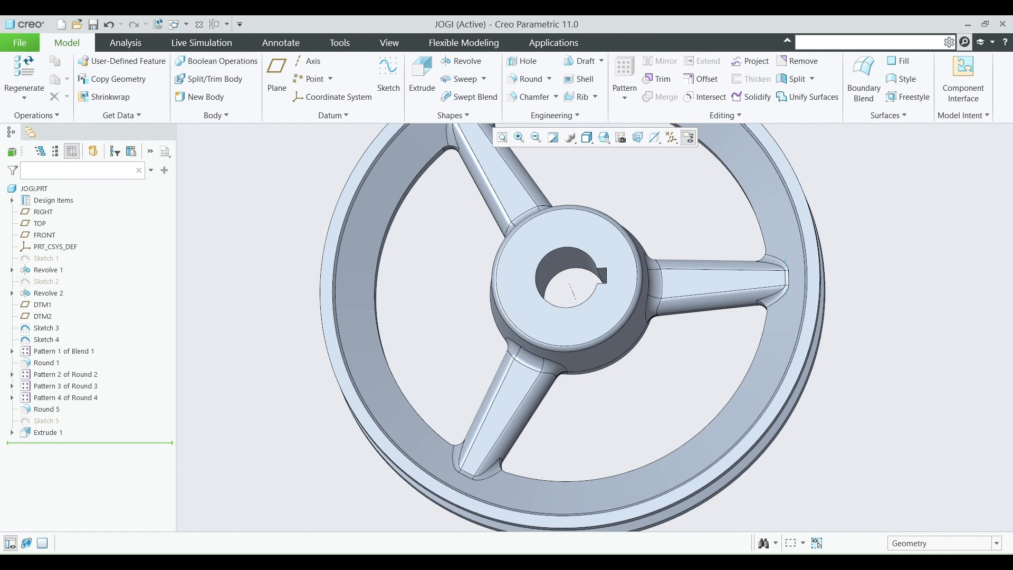
pyautogui.click(712, 506)
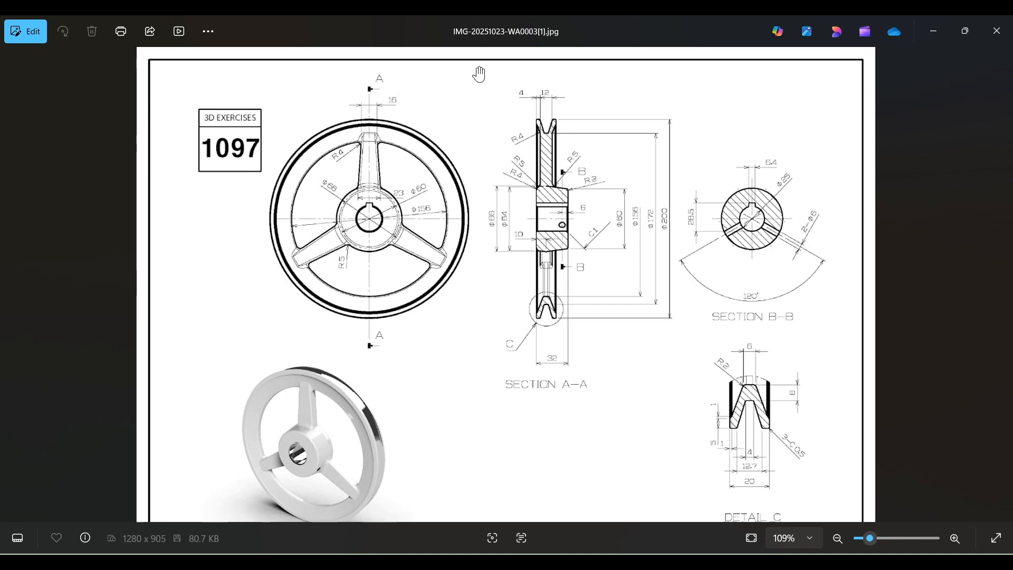
pyautogui.click(934, 29)
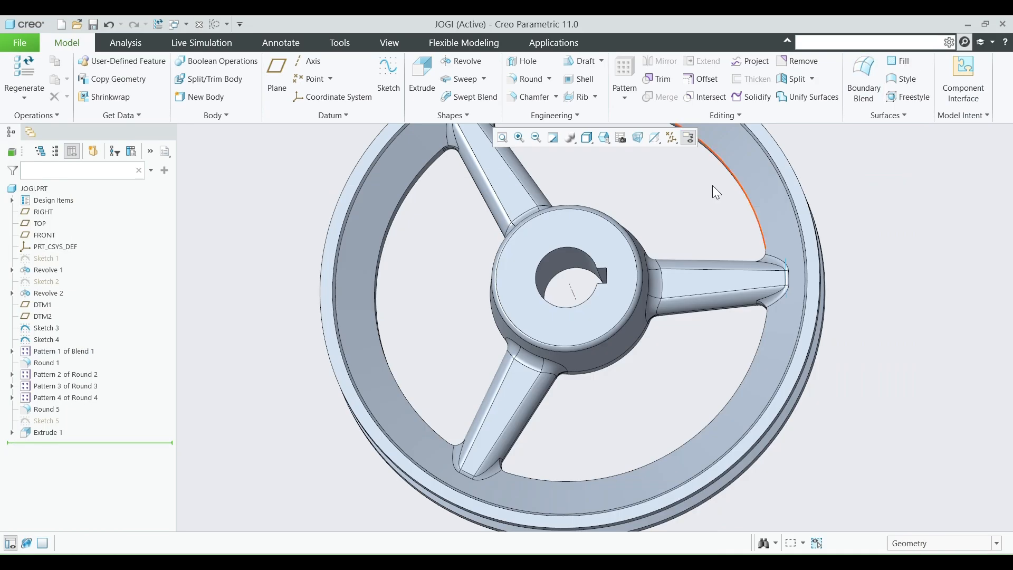
pyautogui.moveTo(667, 282); pyautogui.dragTo(660, 174, button='middle')
pyautogui.click(668, 143)
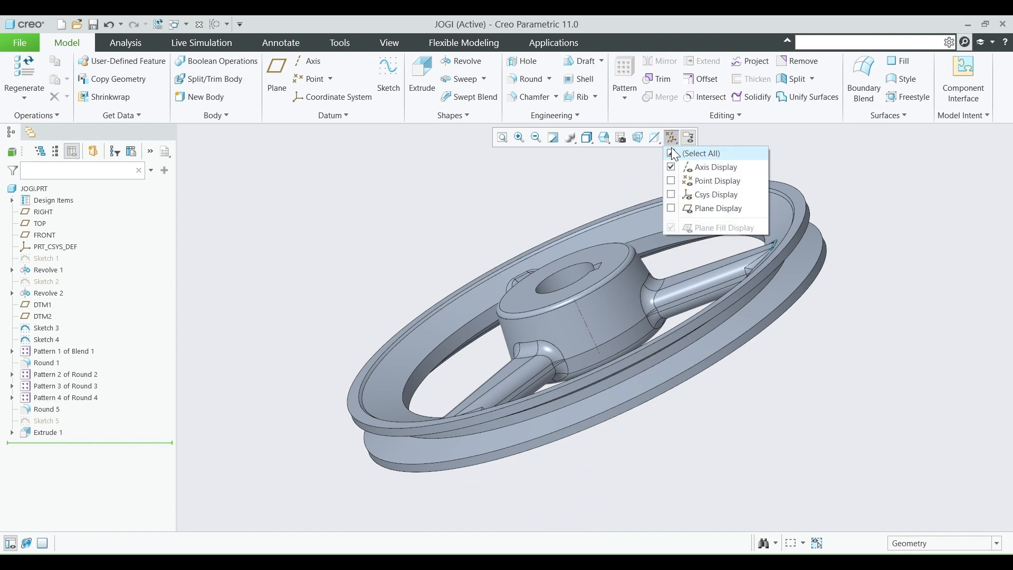
pyautogui.click(688, 206)
pyautogui.moveTo(728, 404); pyautogui.dragTo(650, 403, button='middle')
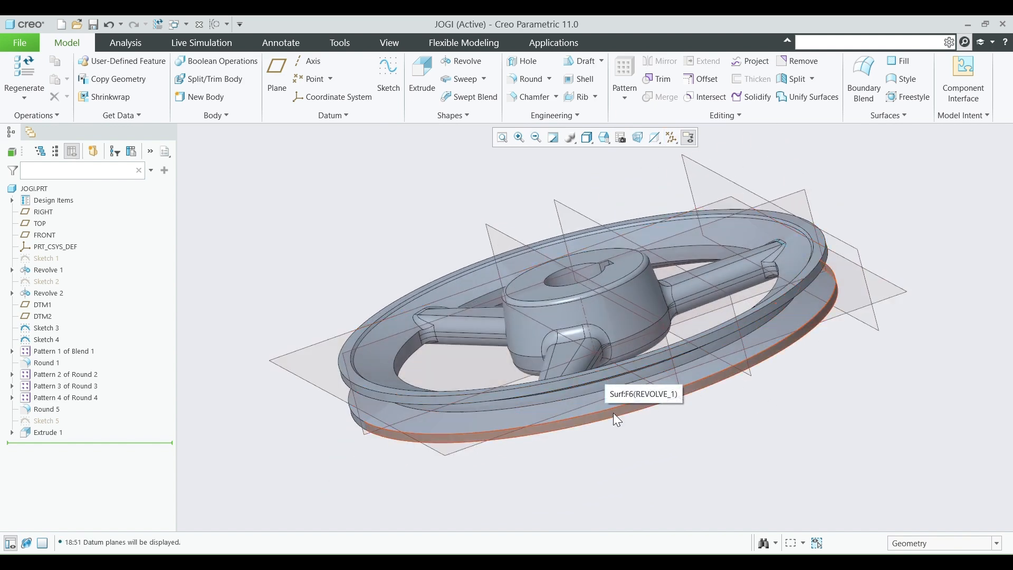
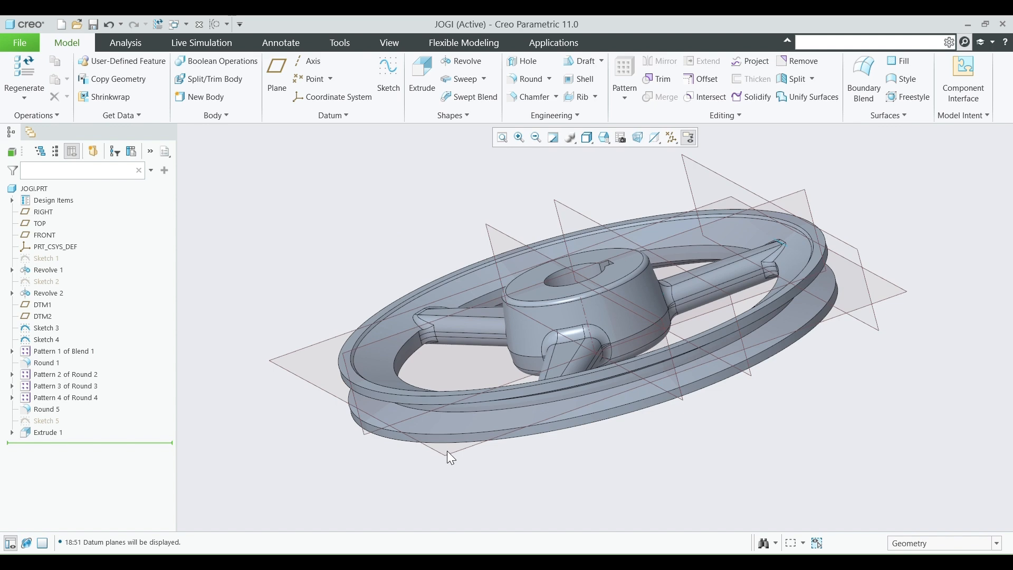
# Step: Create a datum plane offset 16 from the TOP plane, towards the hub's keyway face
pyautogui.click(459, 409)
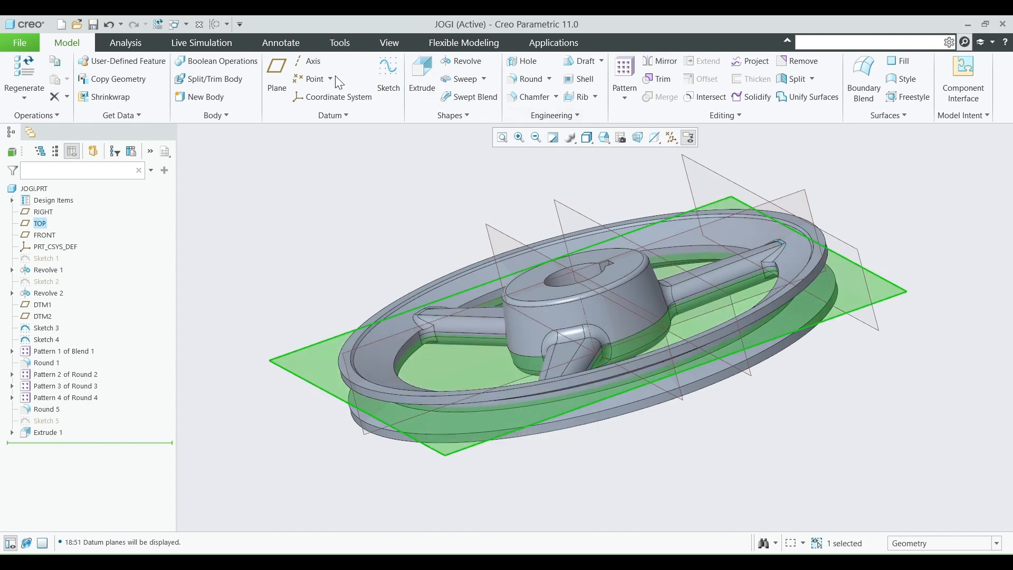
pyautogui.click(277, 66)
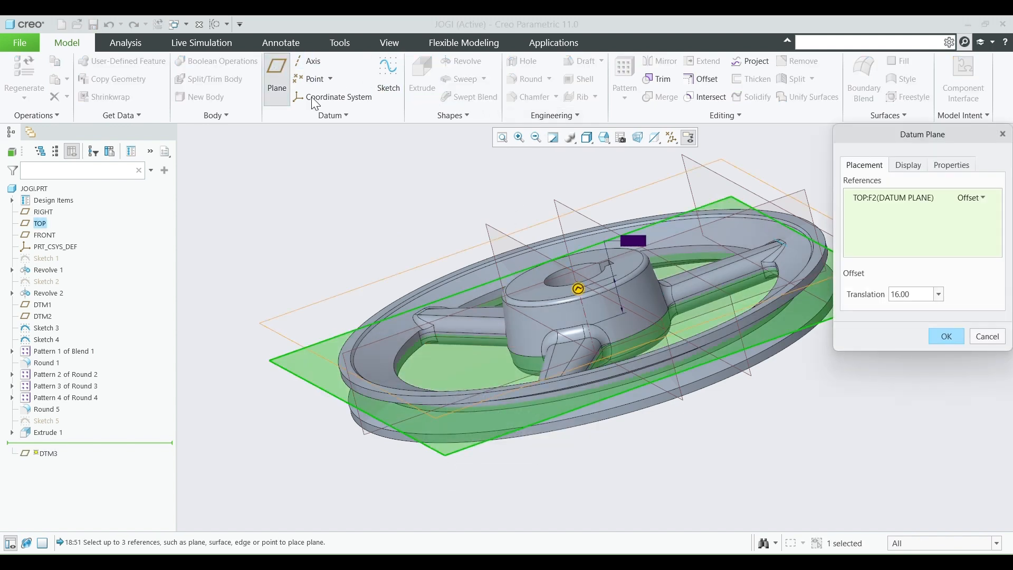
pyautogui.click(946, 336)
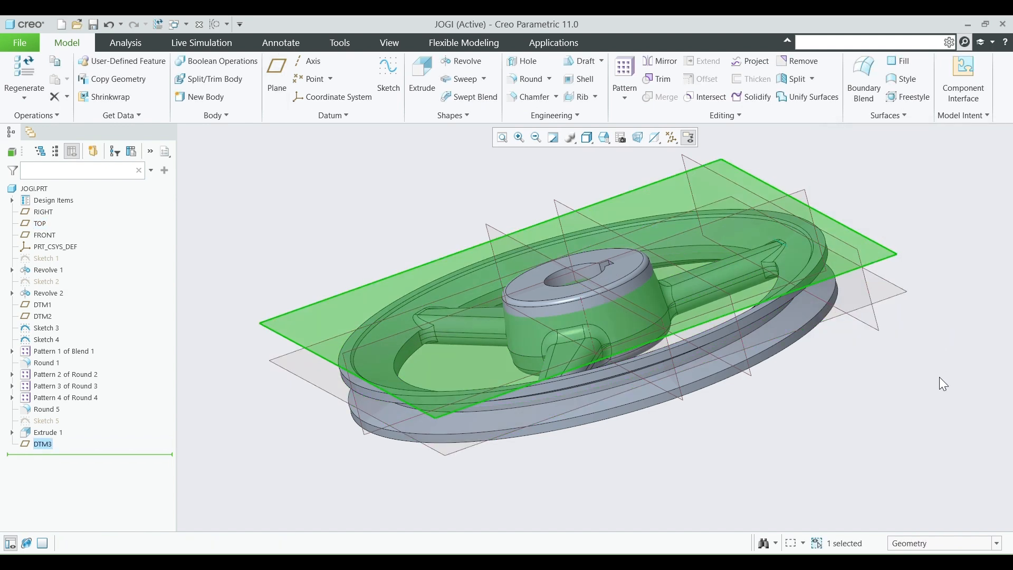
# Step: On the new datum plane, sketch two lines from the bore centre past the rim along the two slanted spokes, reaching about 74 and 66 sideways
pyautogui.click(270, 328)
pyautogui.click(387, 76)
pyautogui.click(636, 140)
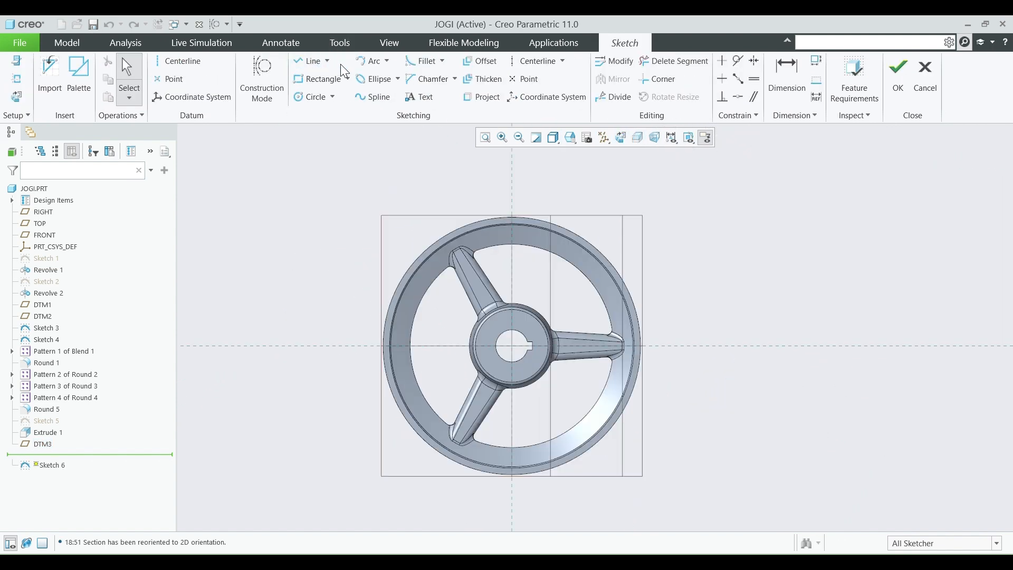
pyautogui.click(311, 61)
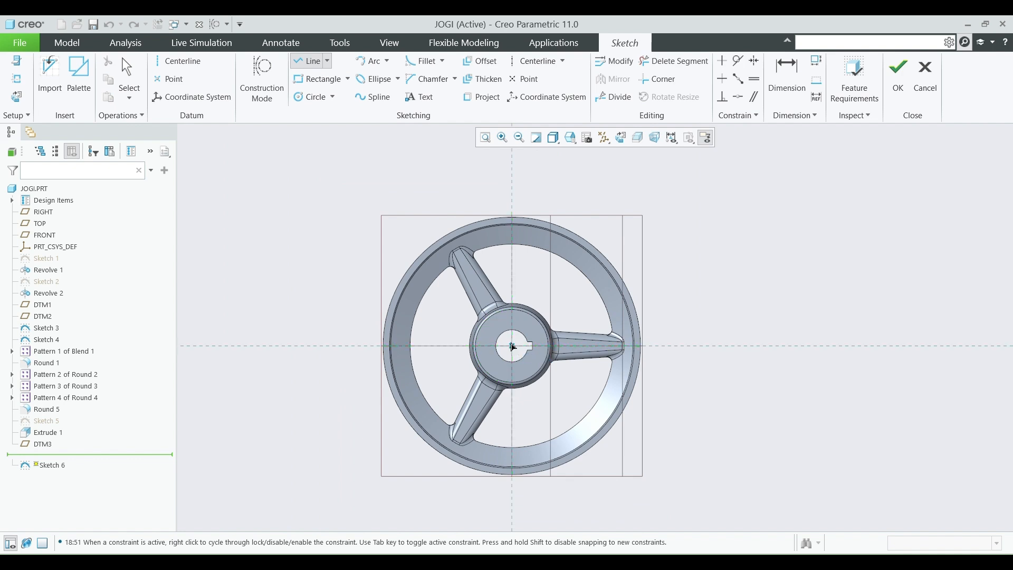
pyautogui.click(512, 346)
pyautogui.click(416, 207)
pyautogui.middleClick(417, 207)
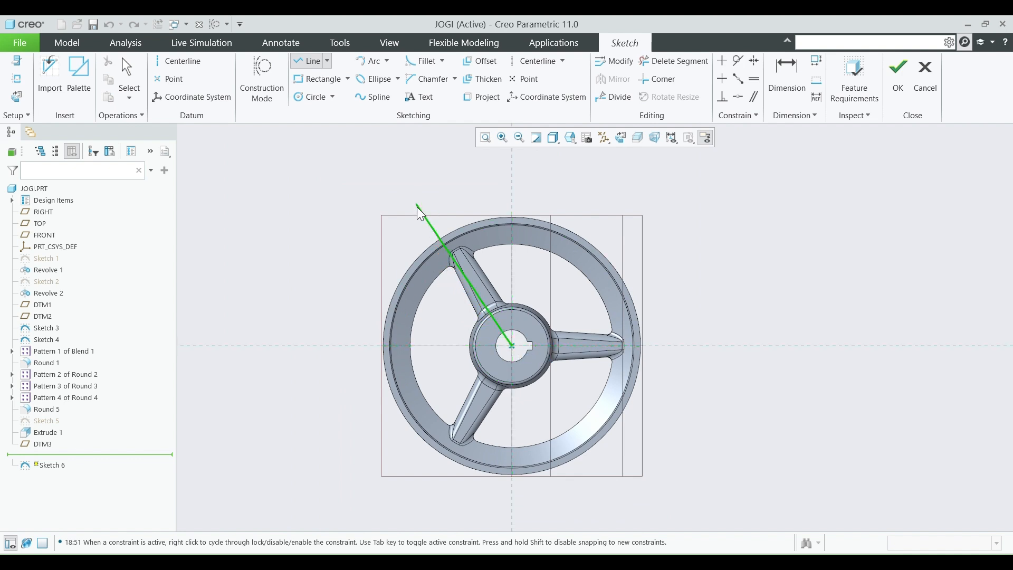
pyautogui.click(510, 346)
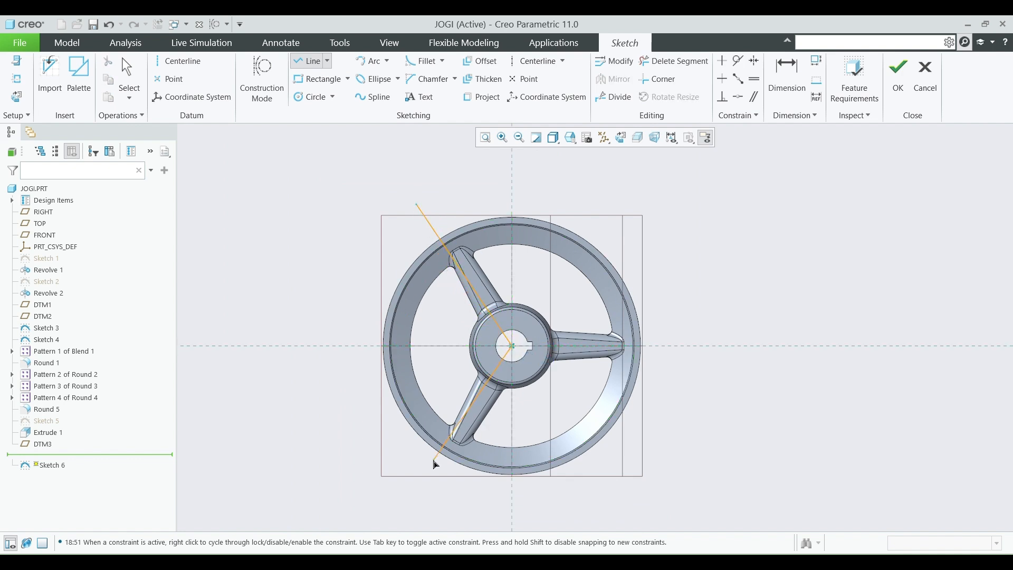
pyautogui.click(427, 493)
pyautogui.middleClick(427, 493)
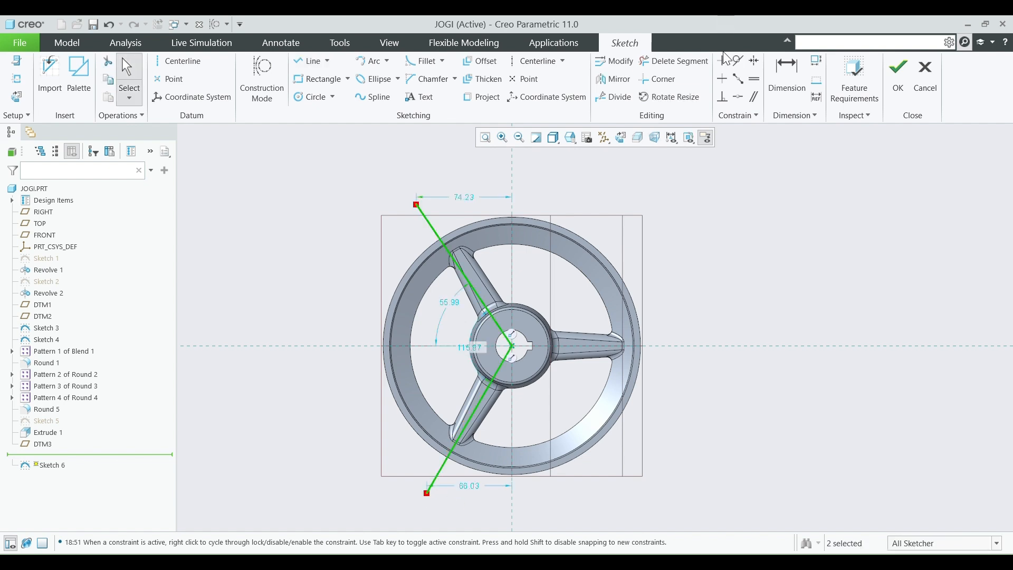
# Step: Set the upper line's angle to the horizontal axis to 60 and the angle between both lines to 120, and finish the sketch
pyautogui.click(786, 71)
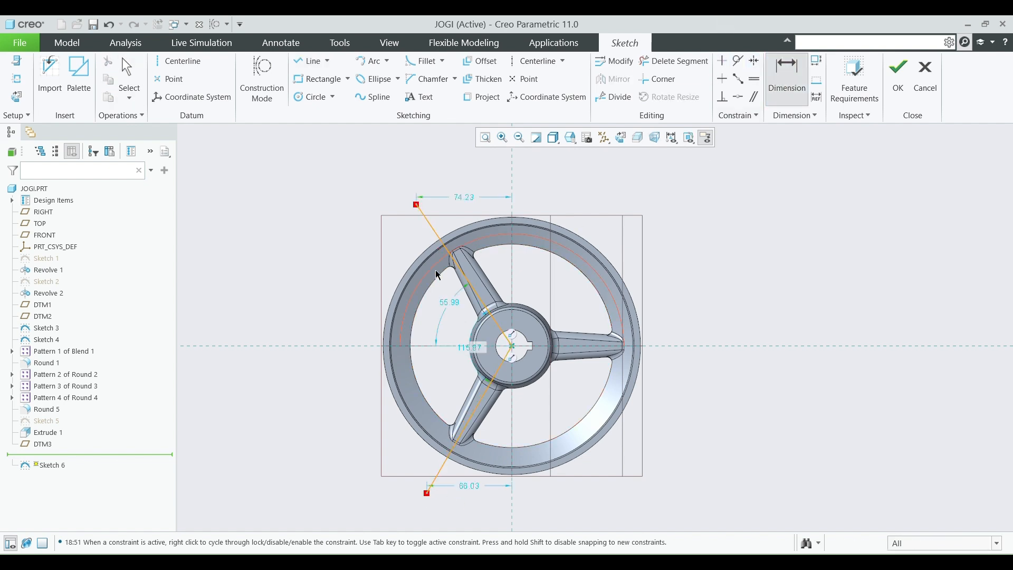
pyautogui.middleClick(451, 305)
pyautogui.doubleClick(448, 302)
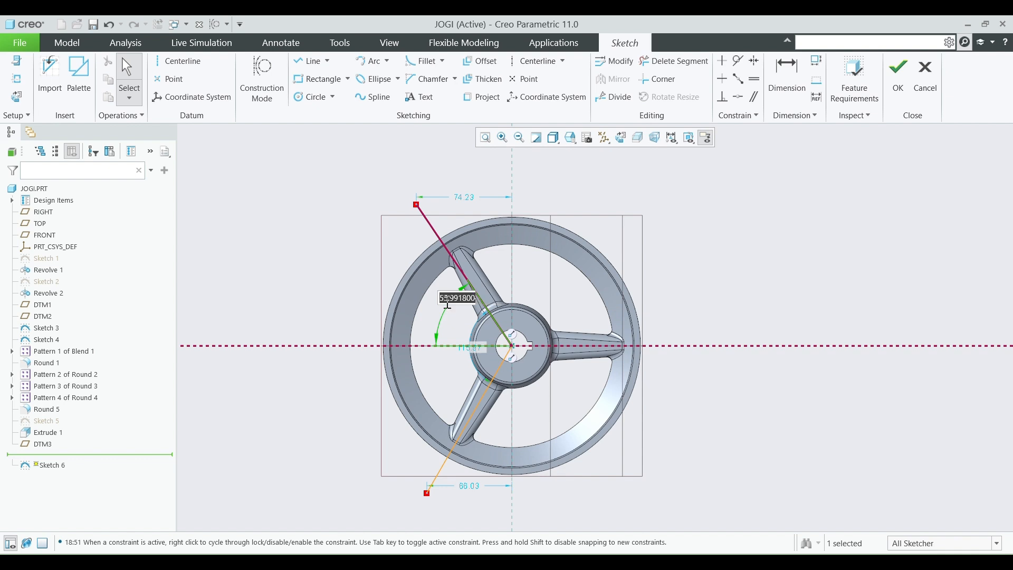
pyautogui.press('Return')
pyautogui.click(785, 74)
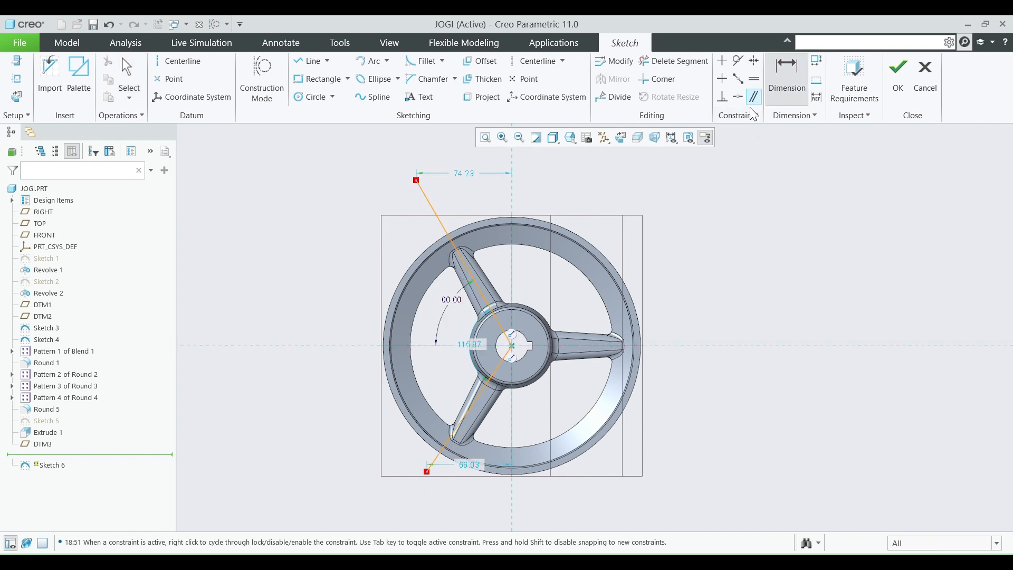
pyautogui.click(441, 218)
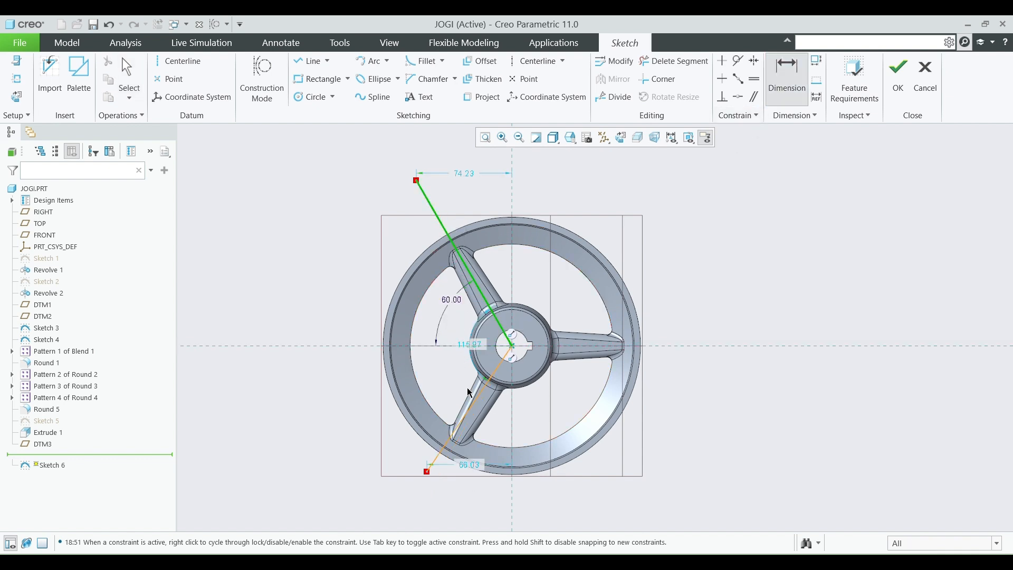
pyautogui.middleClick(442, 376)
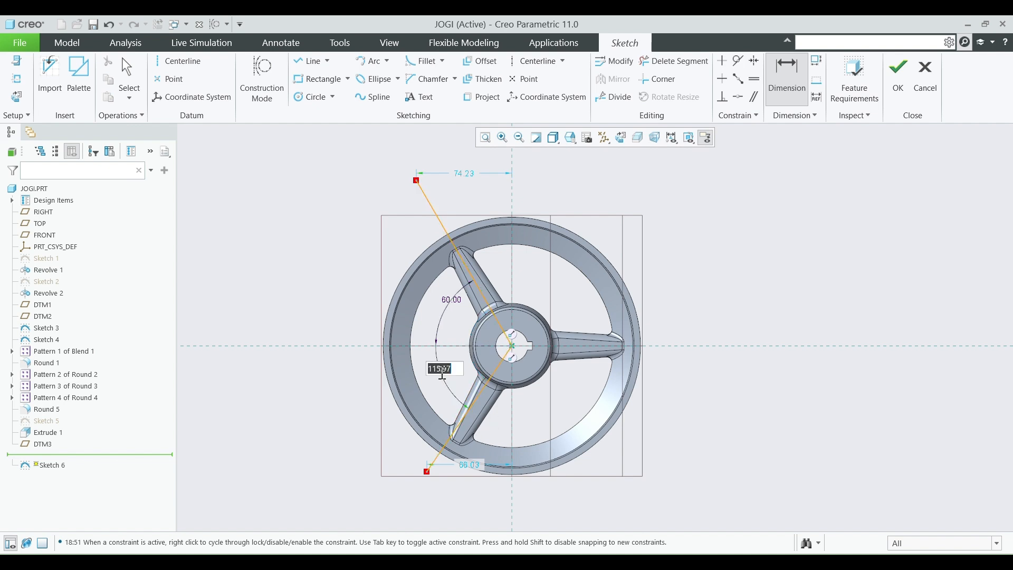
pyautogui.write('120')
pyautogui.press('Return')
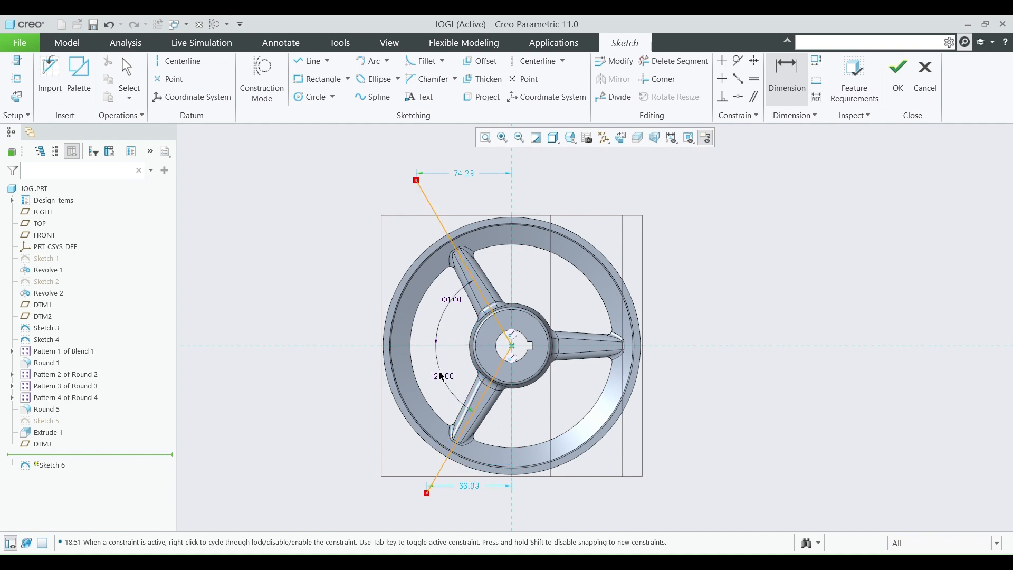
pyautogui.click(893, 78)
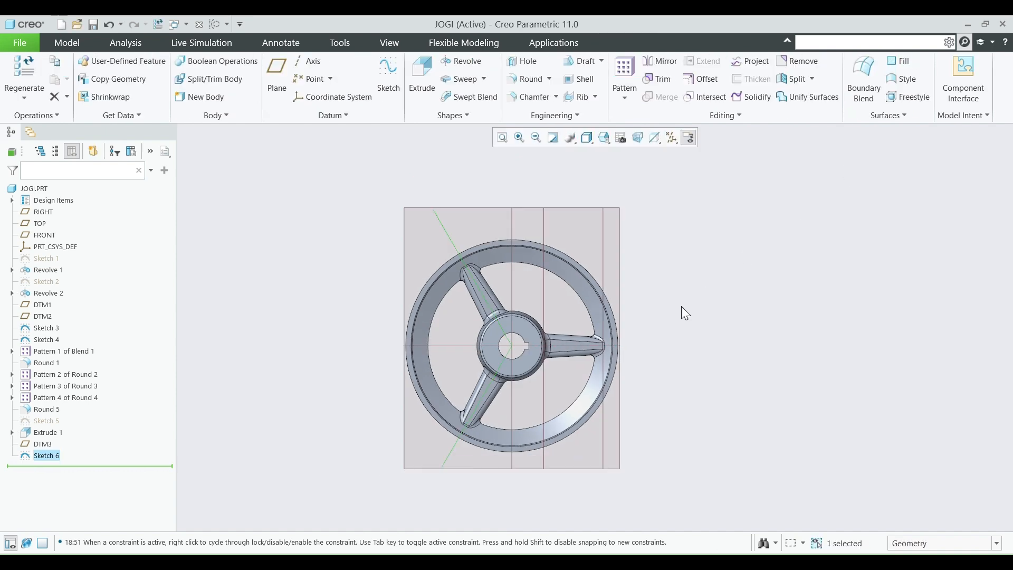
# Step: Start a sweep along the two-line sketch and sketch a section circle about 7.5 in diameter centred on the trajectory's start point
pyautogui.moveTo(655, 289); pyautogui.dragTo(413, 266, button='middle')
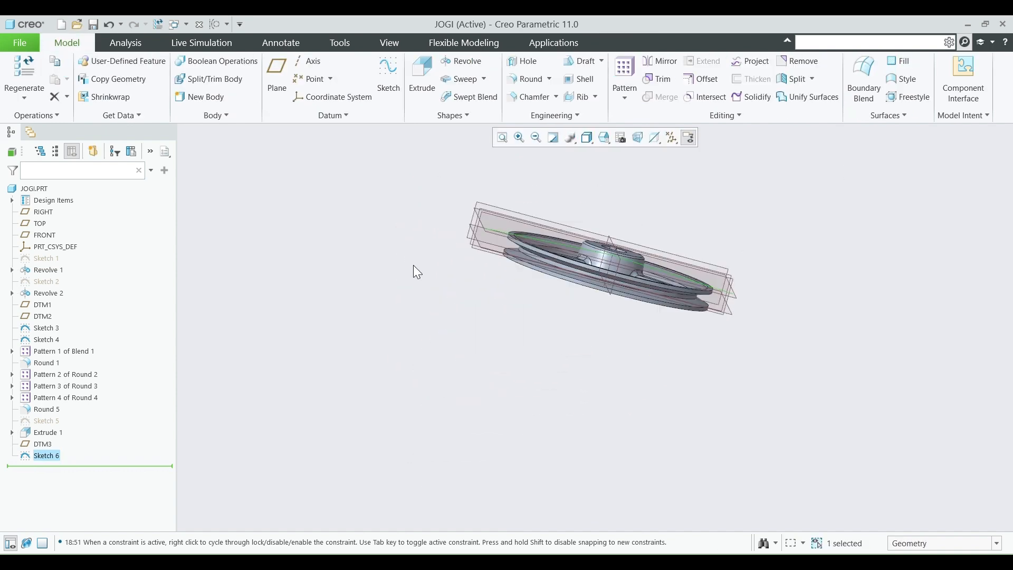
pyautogui.click(460, 80)
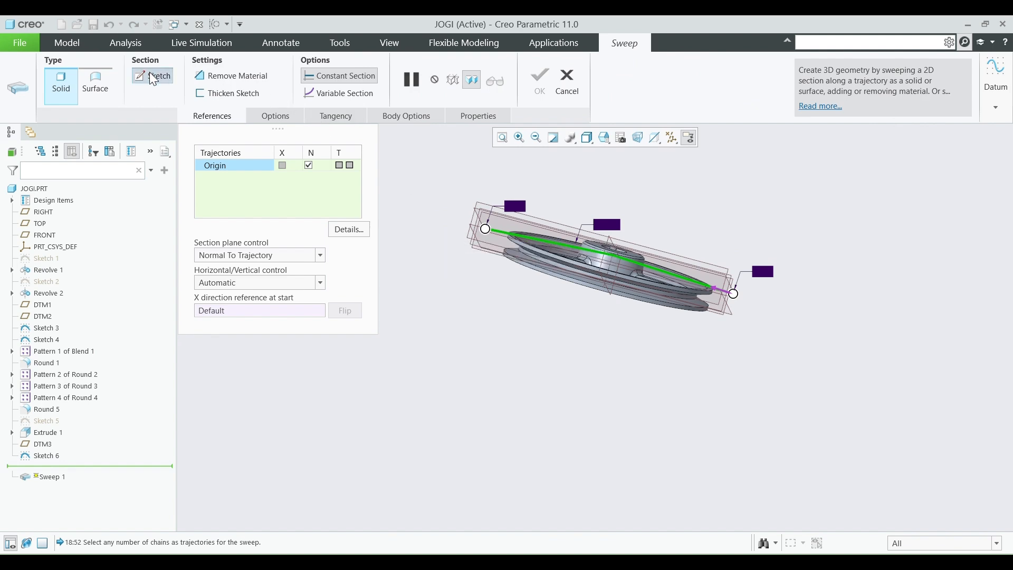
pyautogui.click(150, 75)
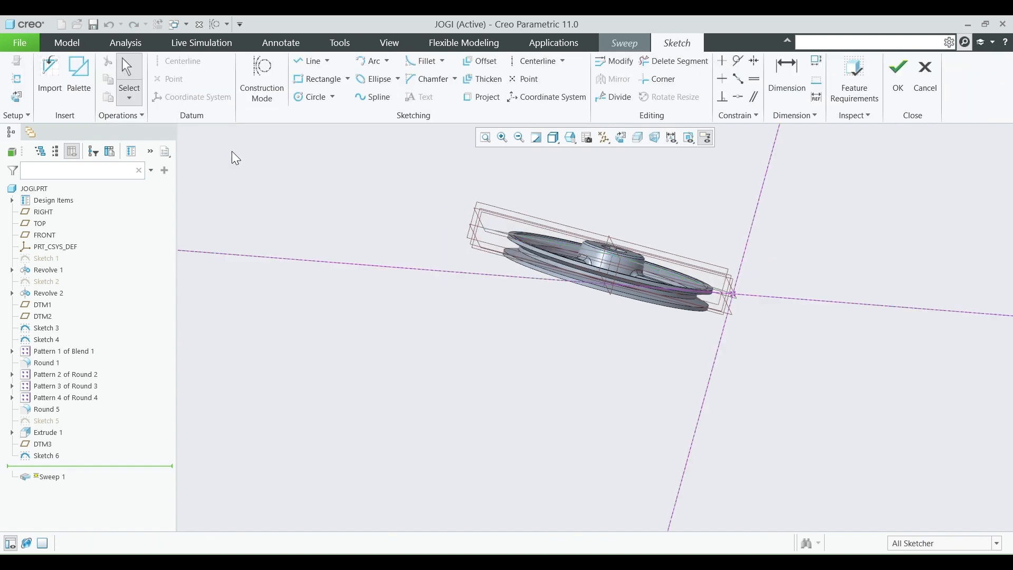
pyautogui.click(620, 140)
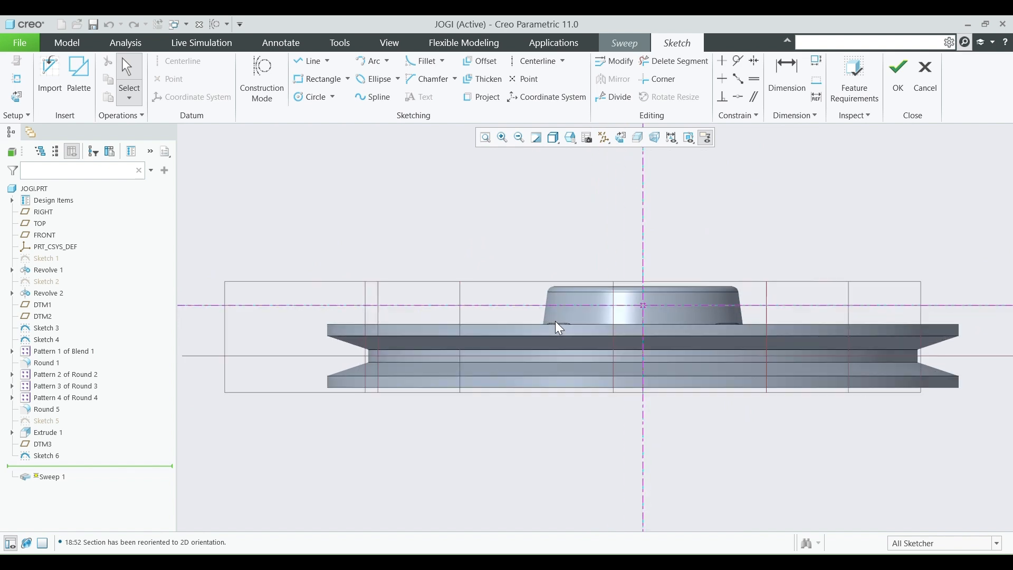
pyautogui.scroll(2, 559, 328)
pyautogui.click(311, 97)
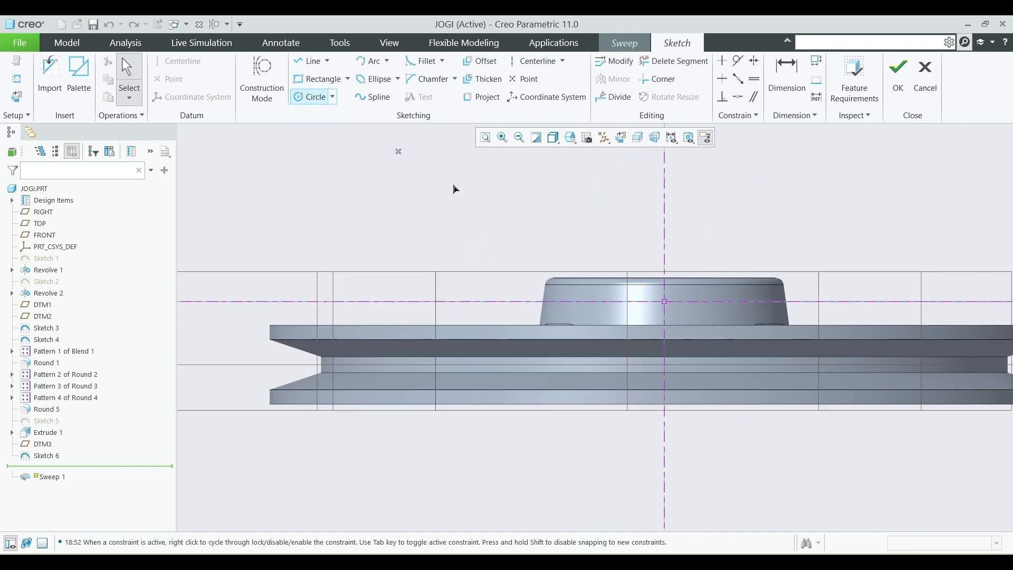
pyautogui.click(664, 301)
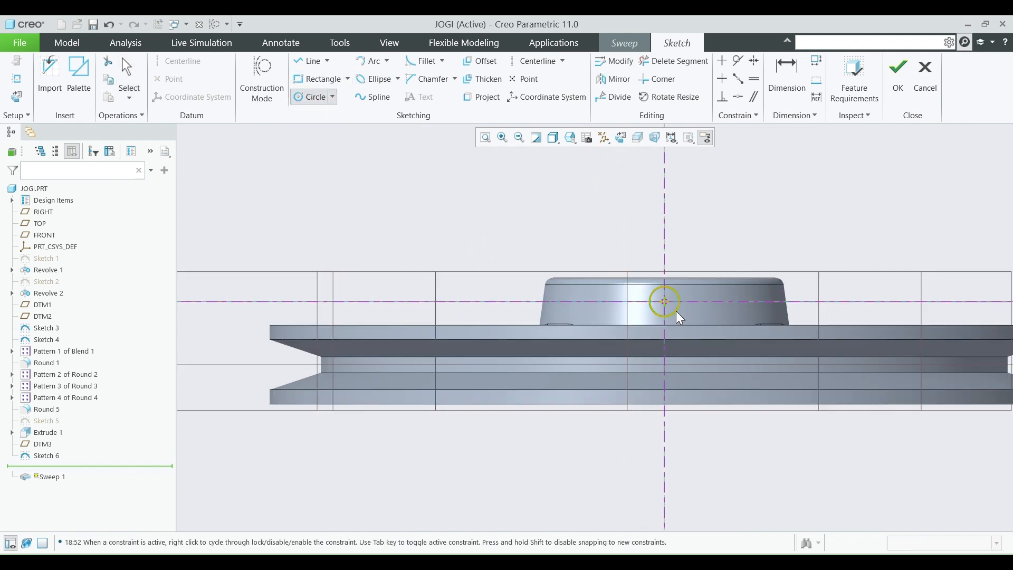
pyautogui.click(679, 317)
pyautogui.middleClick(679, 317)
# Step: Set the section circle's diameter to 6 and finish the sweep's section sketch
pyautogui.doubleClick(637, 285)
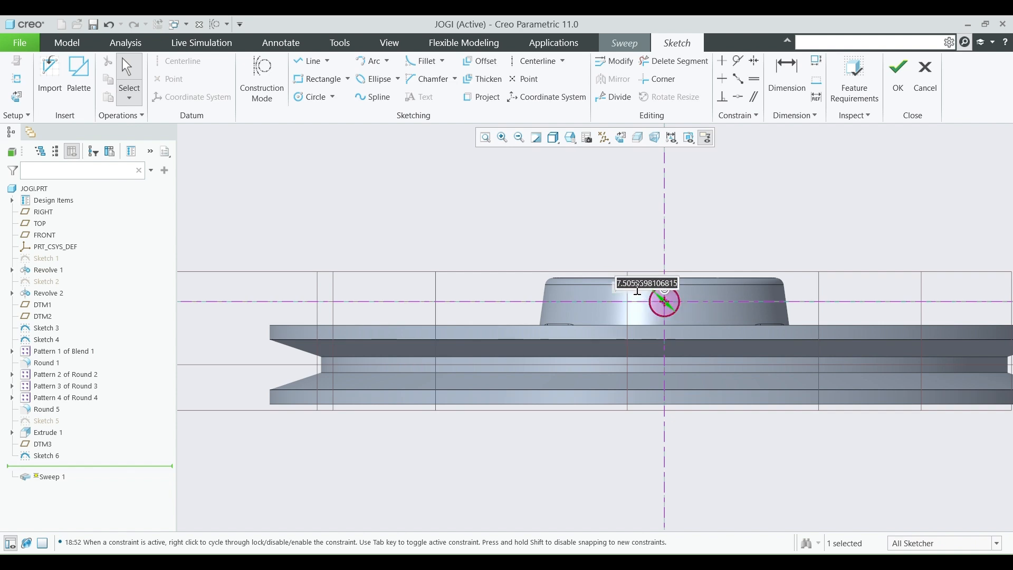
pyautogui.write('6')
pyautogui.press('Return')
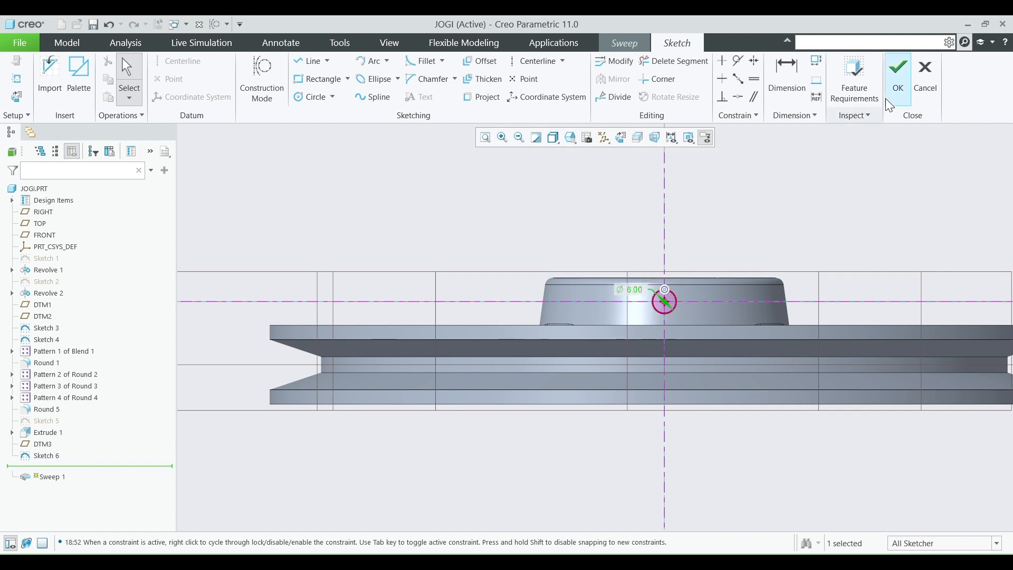
pyautogui.click(897, 73)
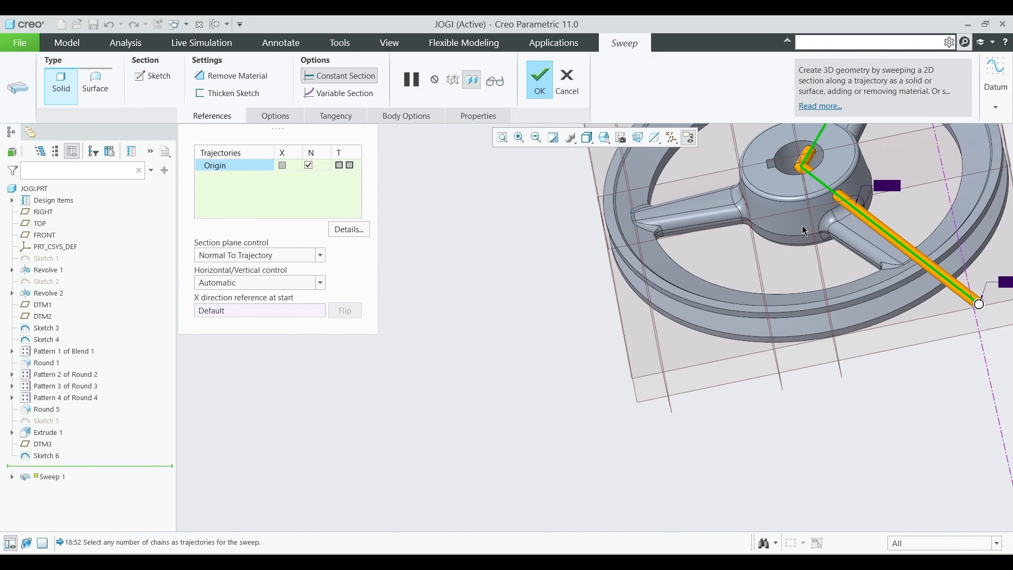
# Step: Set the sweep to remove material and complete it, cutting both radial holes through the hub wall
pyautogui.click(239, 75)
pyautogui.scroll(3, 481, 352)
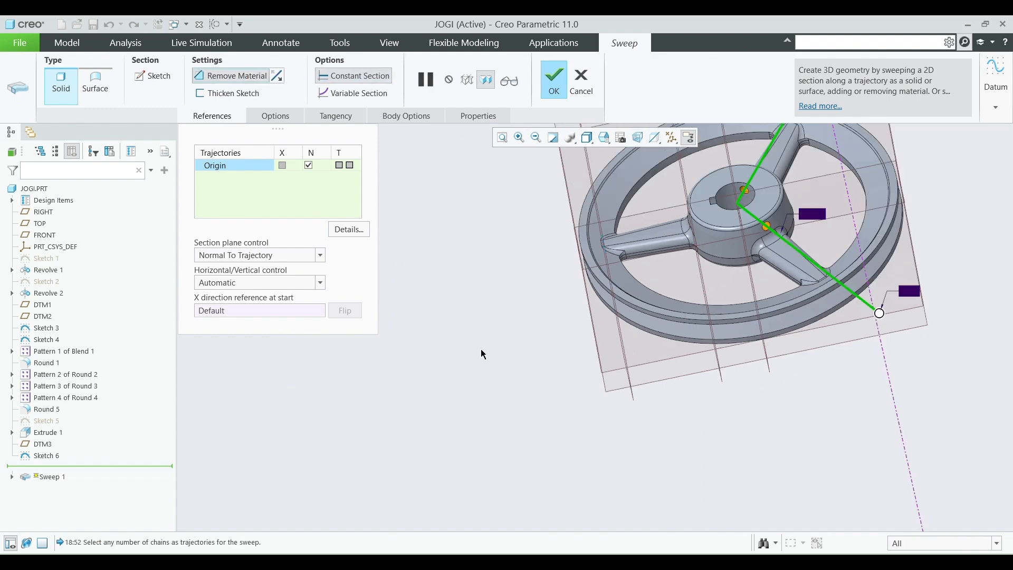
pyautogui.moveTo(481, 352); pyautogui.dragTo(417, 308, button='middle')
pyautogui.click(548, 84)
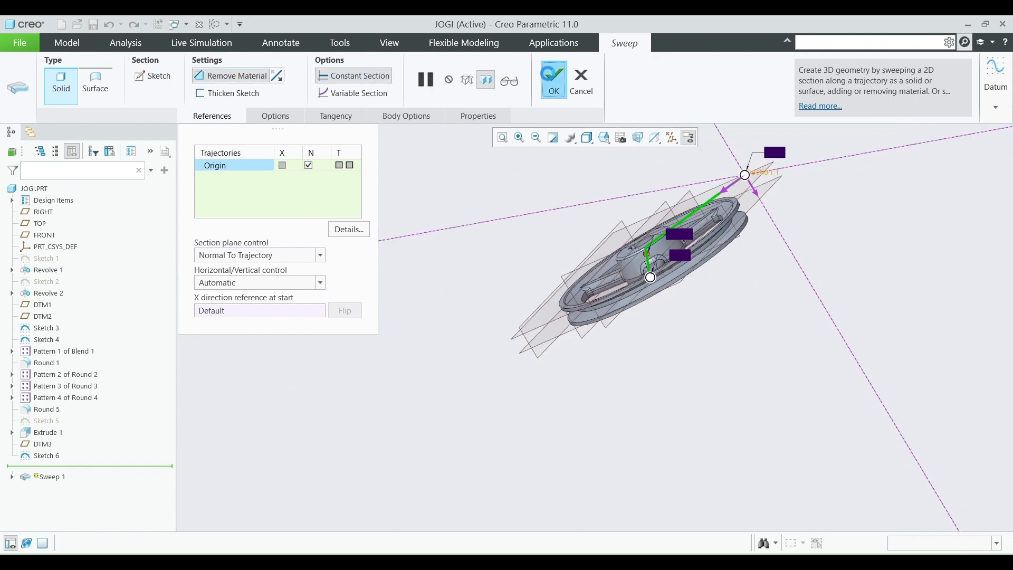
pyautogui.moveTo(691, 198); pyautogui.dragTo(655, 251, button='middle')
pyautogui.scroll(-3, 657, 249)
pyautogui.click(904, 300)
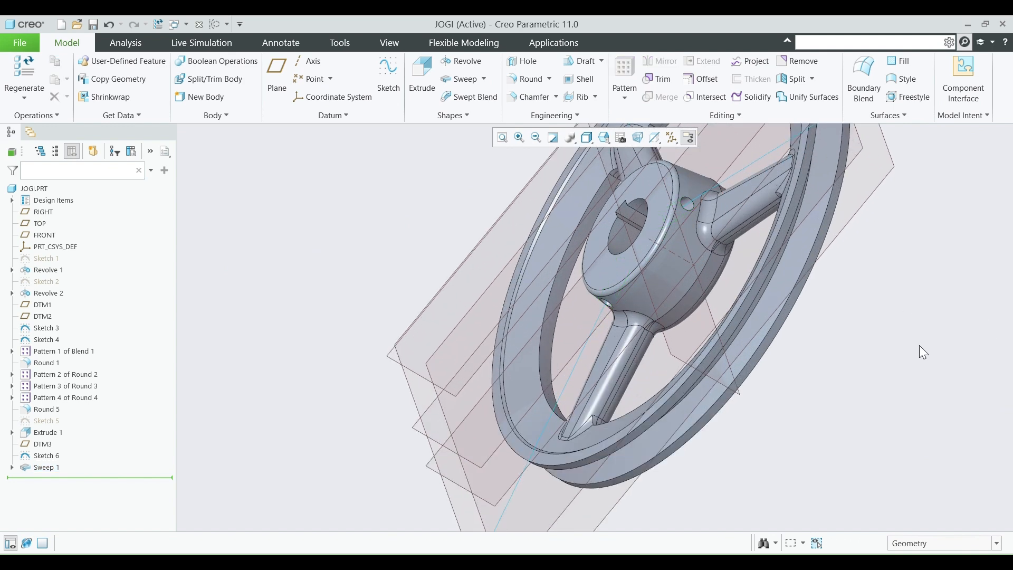
# Step: Hide the two-line trajectory sketch and turn off the display of all datum axes, points, coordinate systems and planes
pyautogui.click(737, 172)
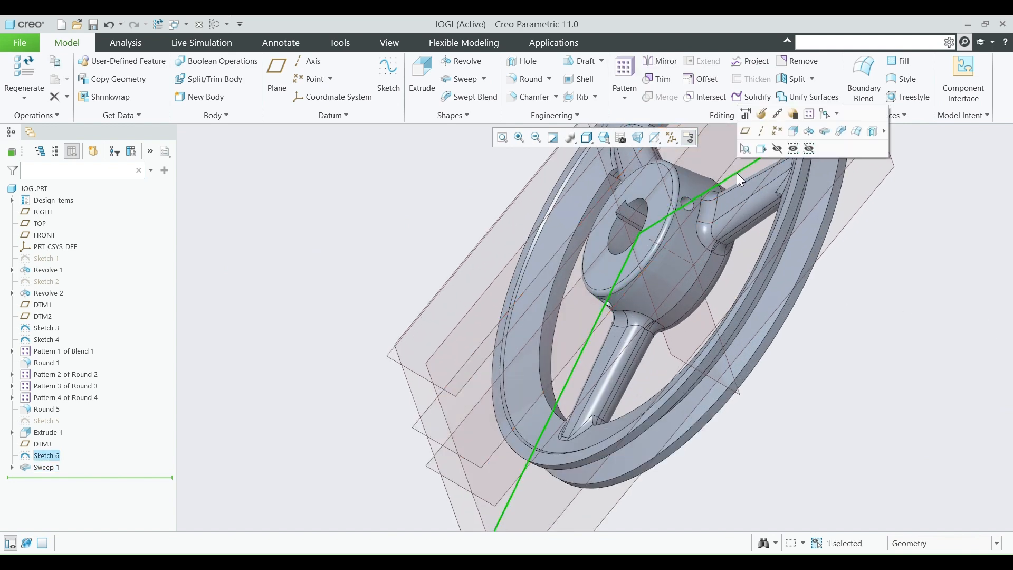
pyautogui.click(783, 151)
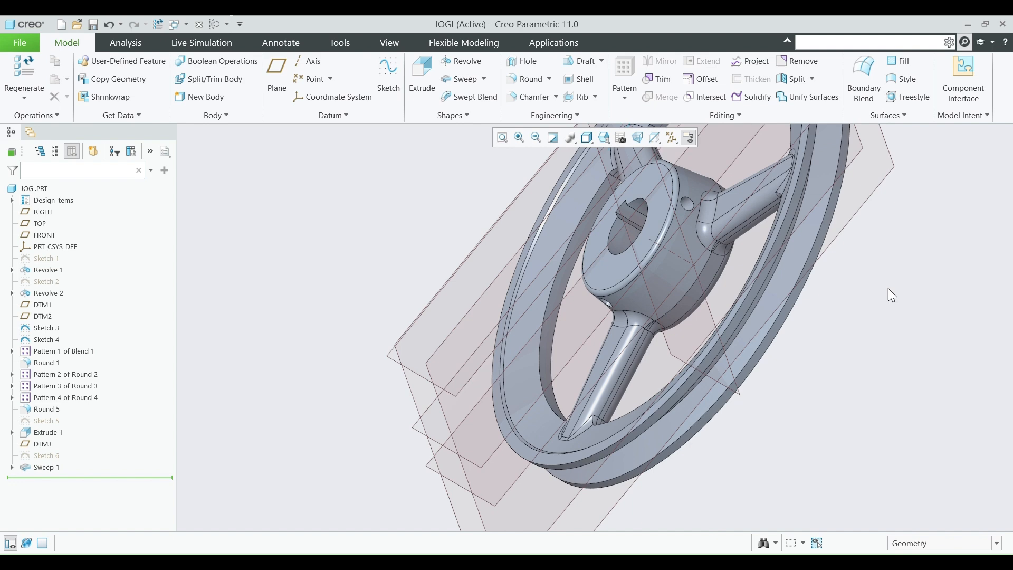
pyautogui.click(678, 143)
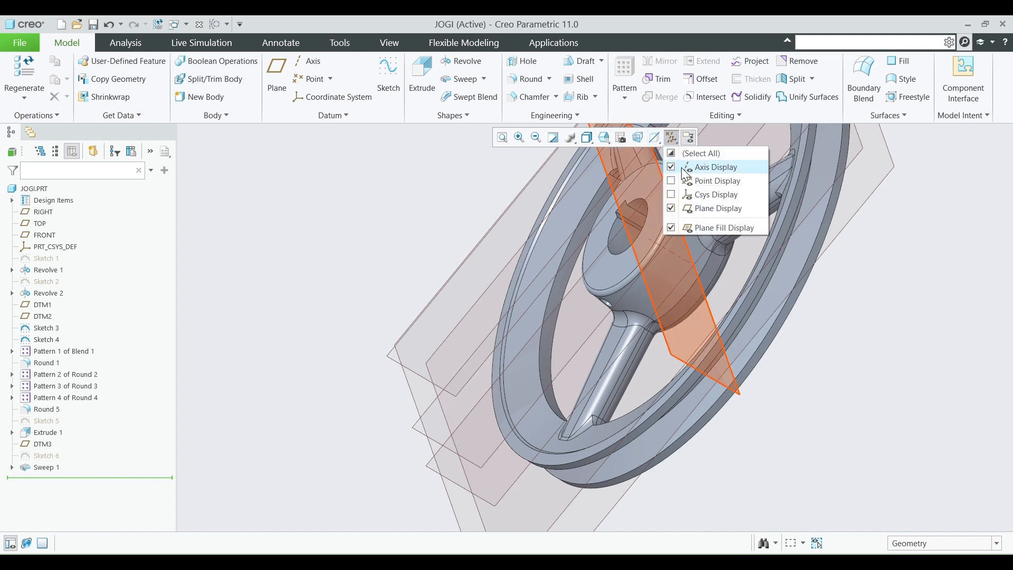
pyautogui.click(679, 153)
pyautogui.click(878, 307)
pyautogui.scroll(3, 701, 425)
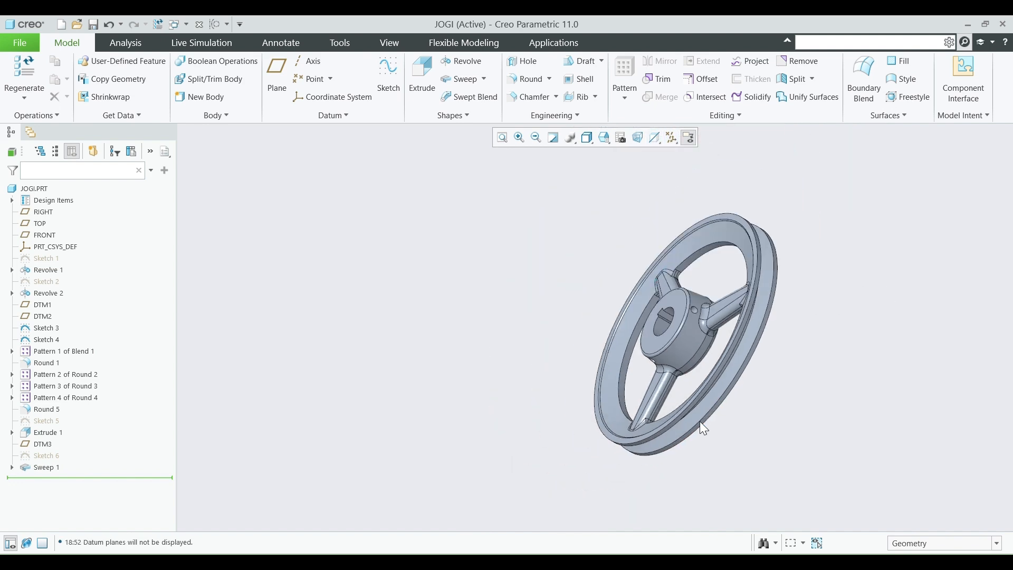
# Step: Hide Sketch 4 at the rim end of the spoke on the keyway side
pyautogui.moveTo(688, 414); pyautogui.dragTo(759, 404, button='middle')
pyautogui.scroll(-3, 705, 441)
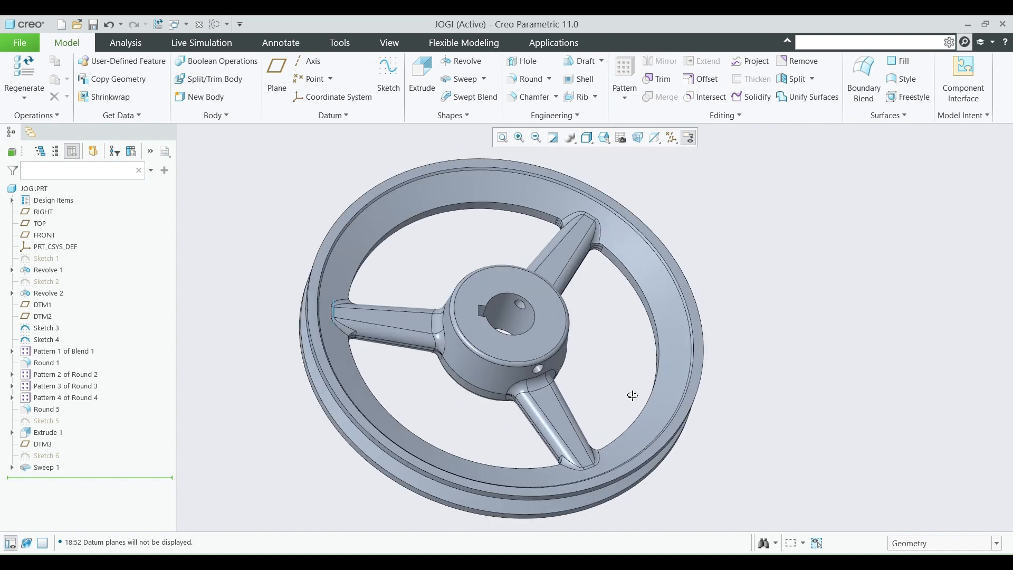
pyautogui.moveTo(633, 396); pyautogui.dragTo(594, 380, button='middle')
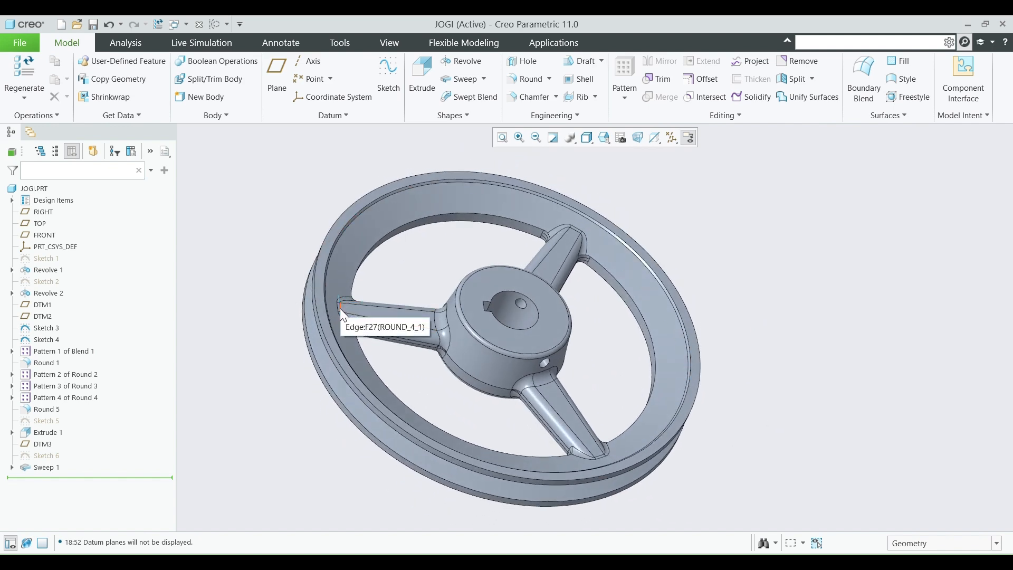
pyautogui.scroll(-7, 349, 316)
pyautogui.click(305, 259)
pyautogui.click(341, 230)
pyautogui.scroll(10, 401, 242)
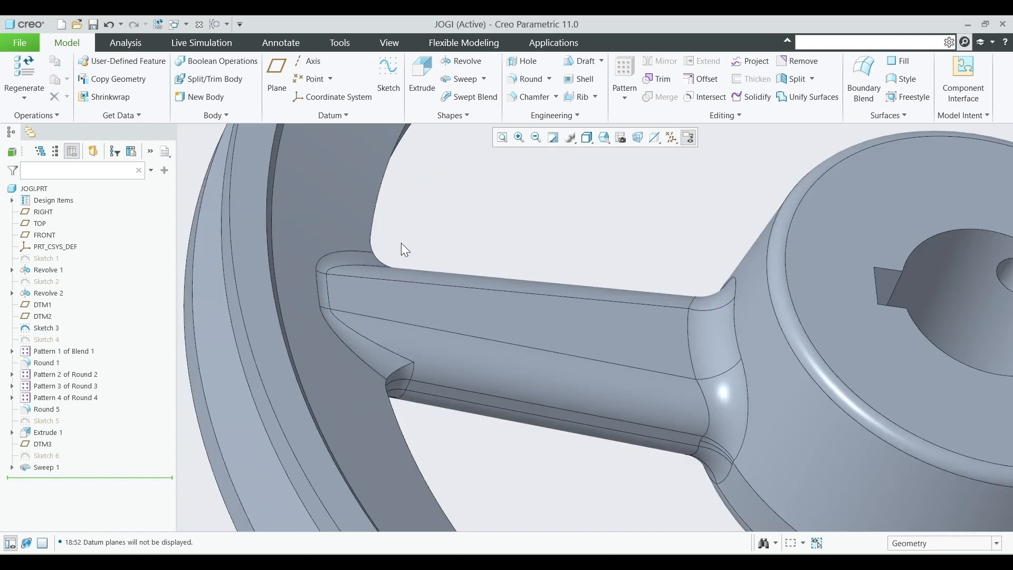
# Step: Select the whole pulley and apply the plain yellow appearance to it
pyautogui.moveTo(565, 316); pyautogui.dragTo(608, 347, button='middle')
pyautogui.scroll(-2, 490, 391)
pyautogui.scroll(1, 487, 388)
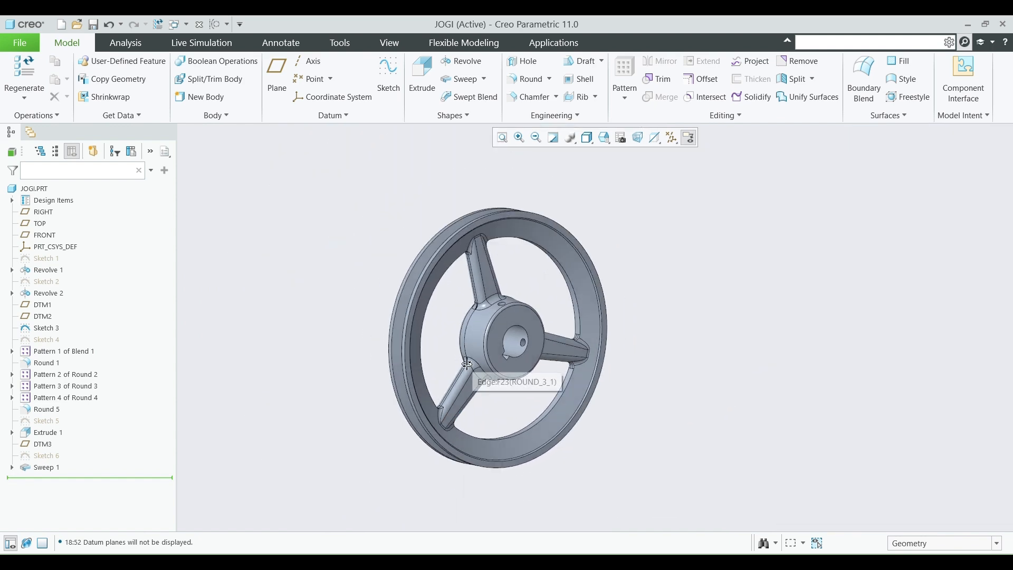
pyautogui.moveTo(481, 373); pyautogui.dragTo(467, 300, button='middle')
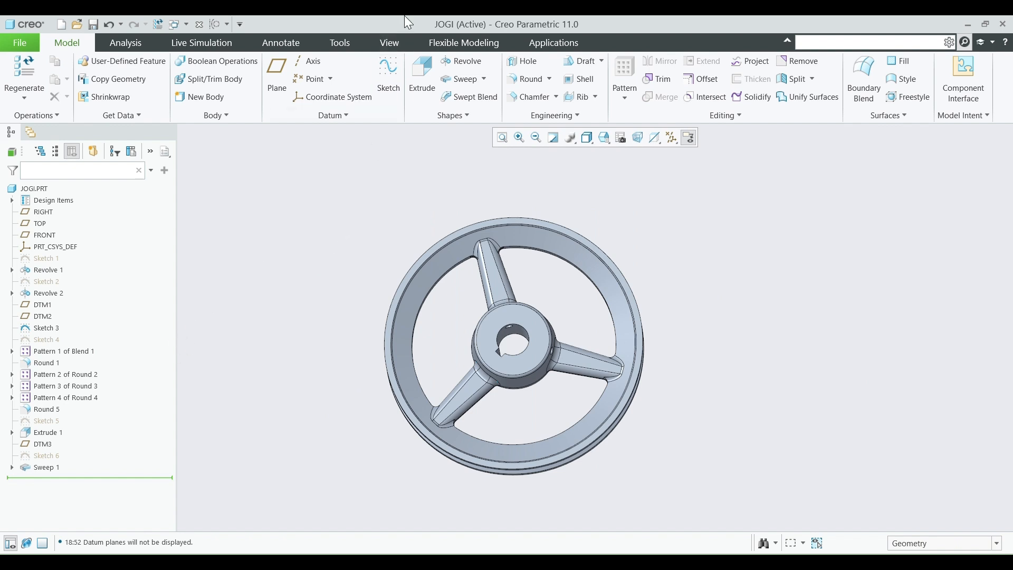
pyautogui.click(383, 48)
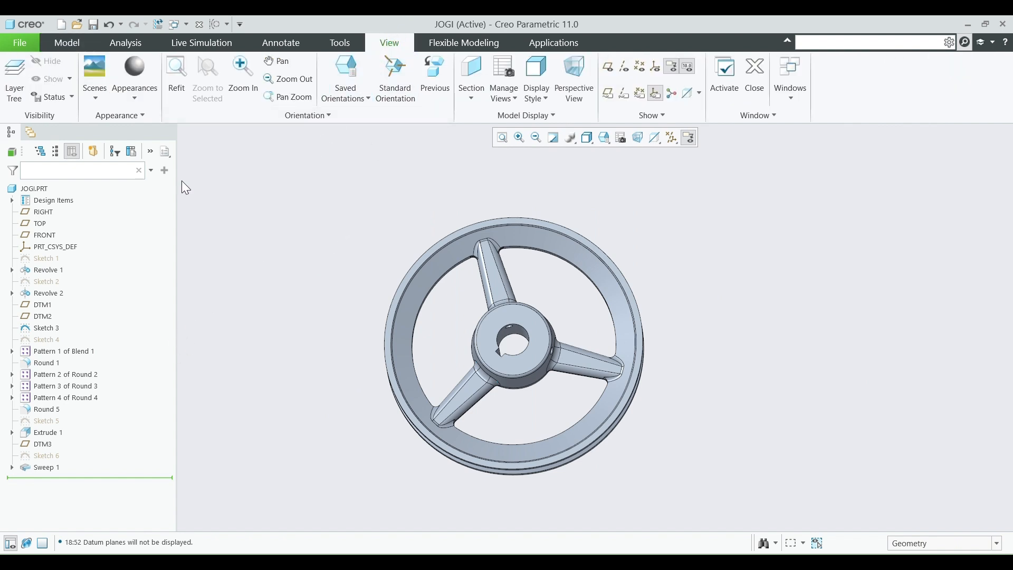
pyautogui.click(134, 97)
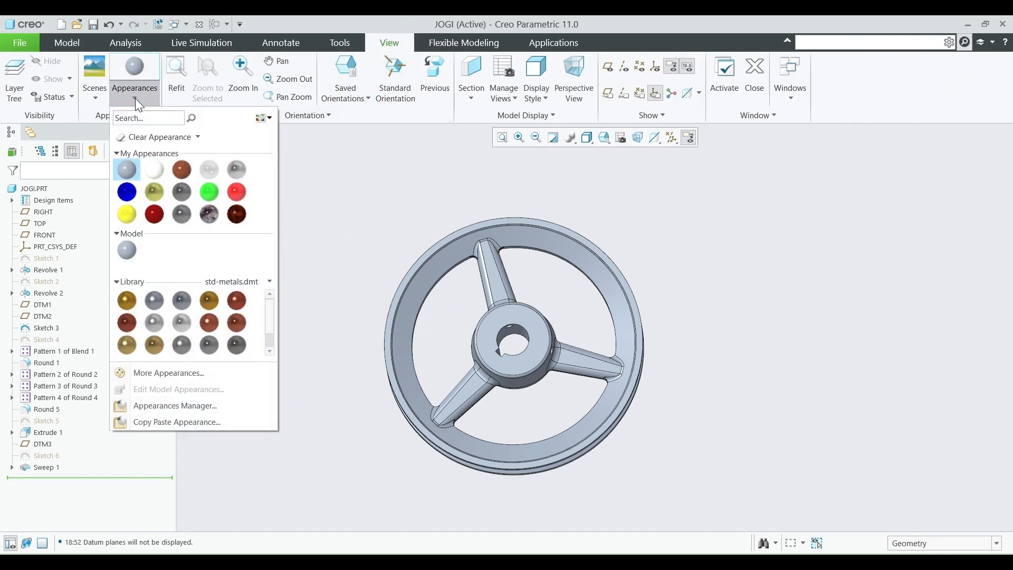
pyautogui.click(373, 268)
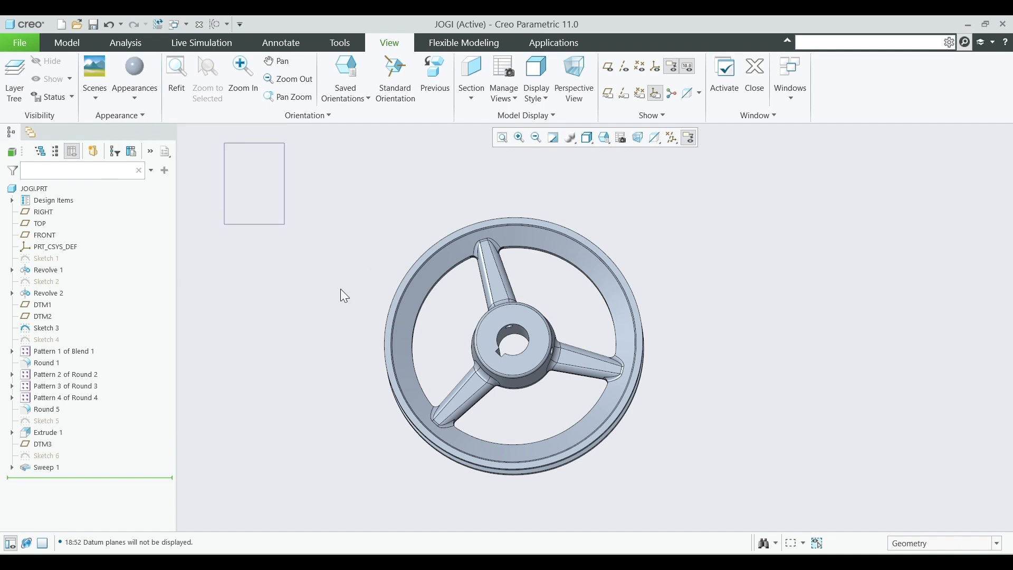
pyautogui.moveTo(341, 290)
pyautogui.mouseDown()
pyautogui.moveTo(692, 517)
pyautogui.moveTo(745, 518)
pyautogui.mouseUp()
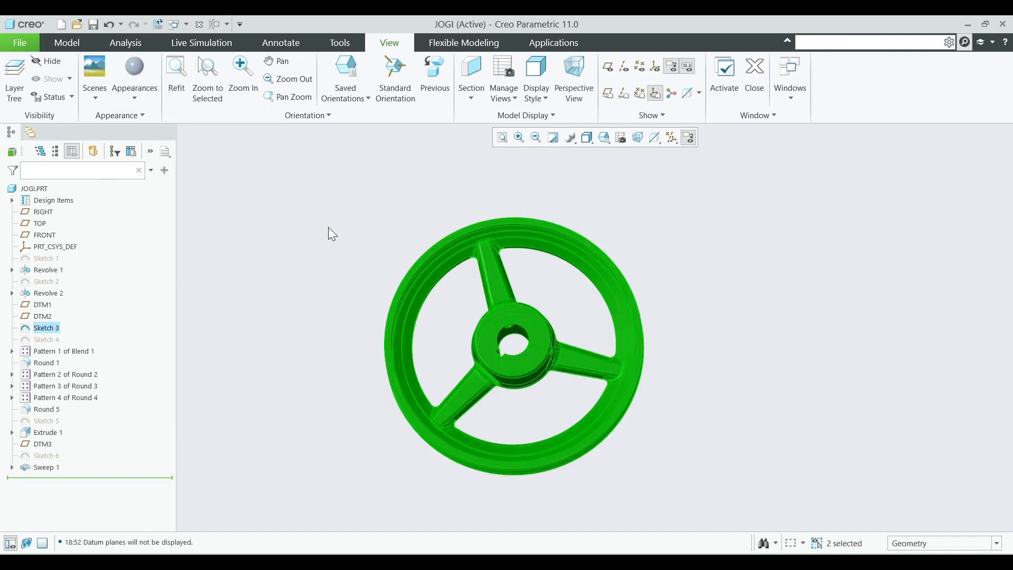
pyautogui.click(135, 89)
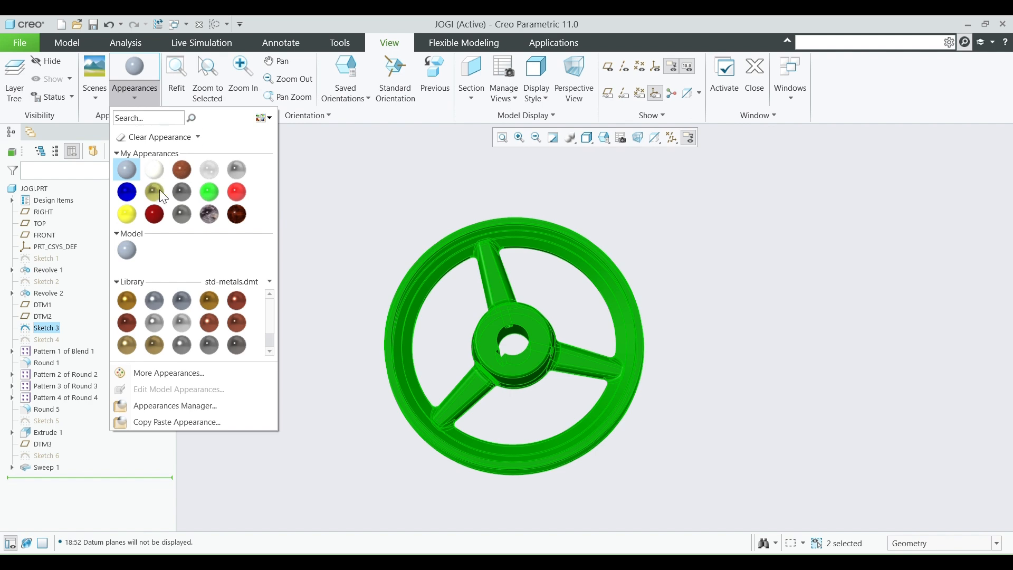
pyautogui.click(129, 213)
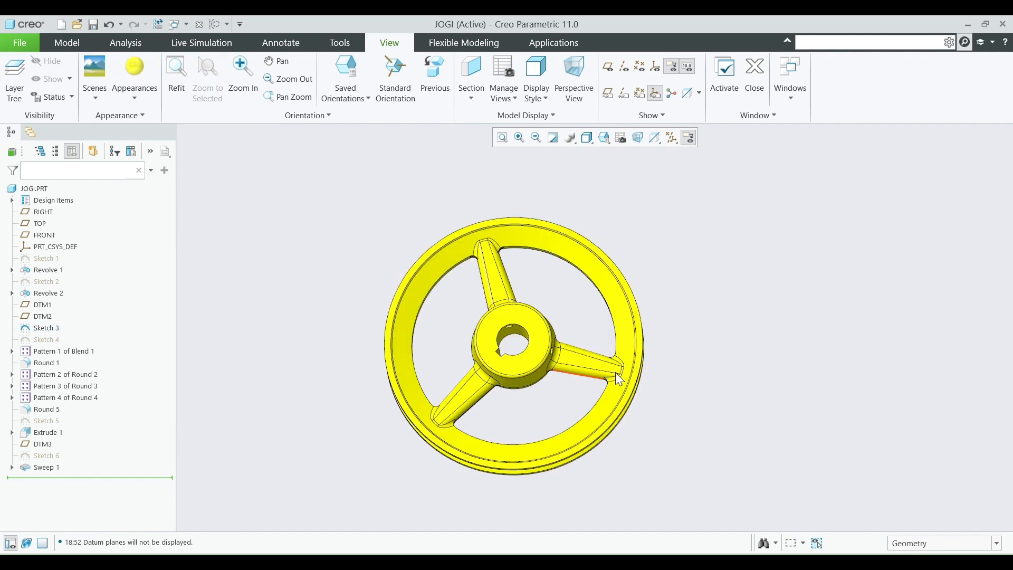
# Step: Select the whole pulley and apply the clear transparent appearance to it
pyautogui.moveTo(657, 354); pyautogui.dragTo(704, 301, button='middle')
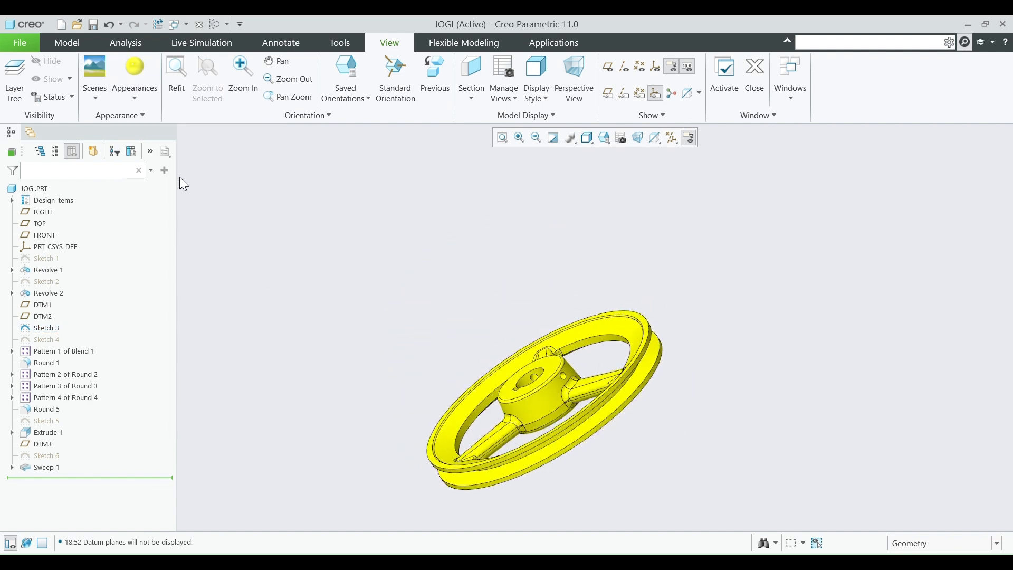
pyautogui.click(132, 100)
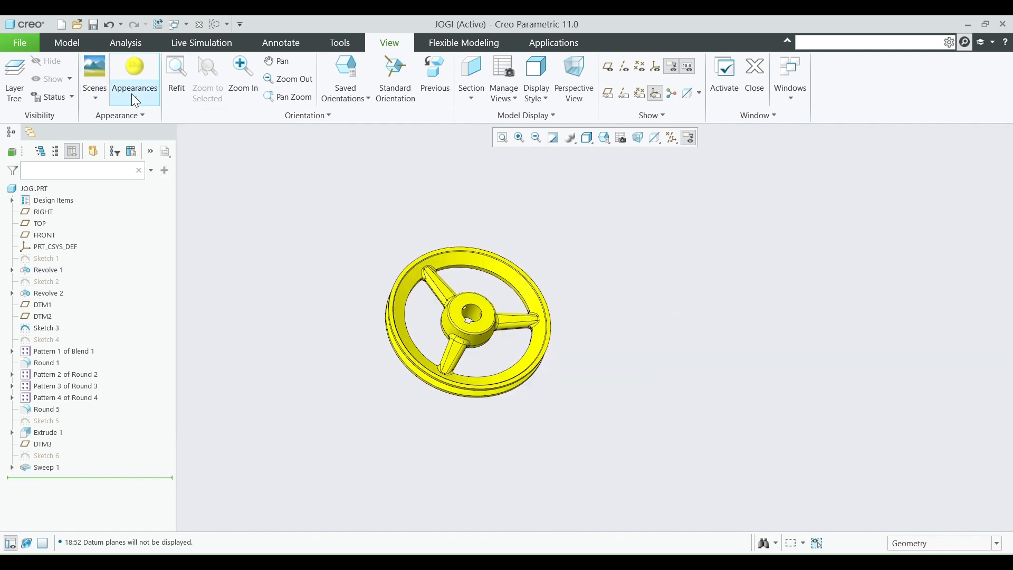
pyautogui.moveTo(282, 187); pyautogui.dragTo(653, 431)
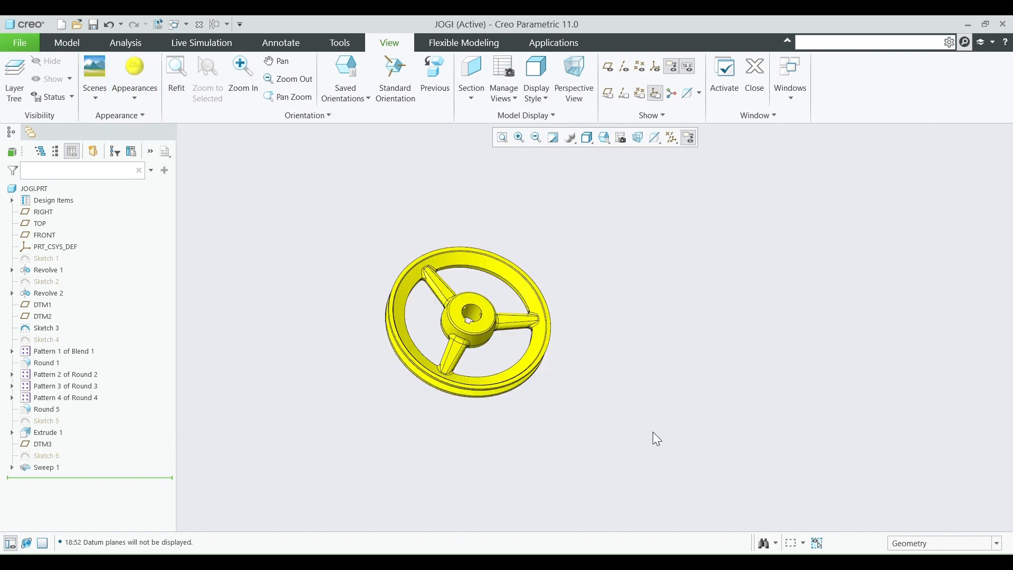
pyautogui.click(135, 99)
pyautogui.click(210, 170)
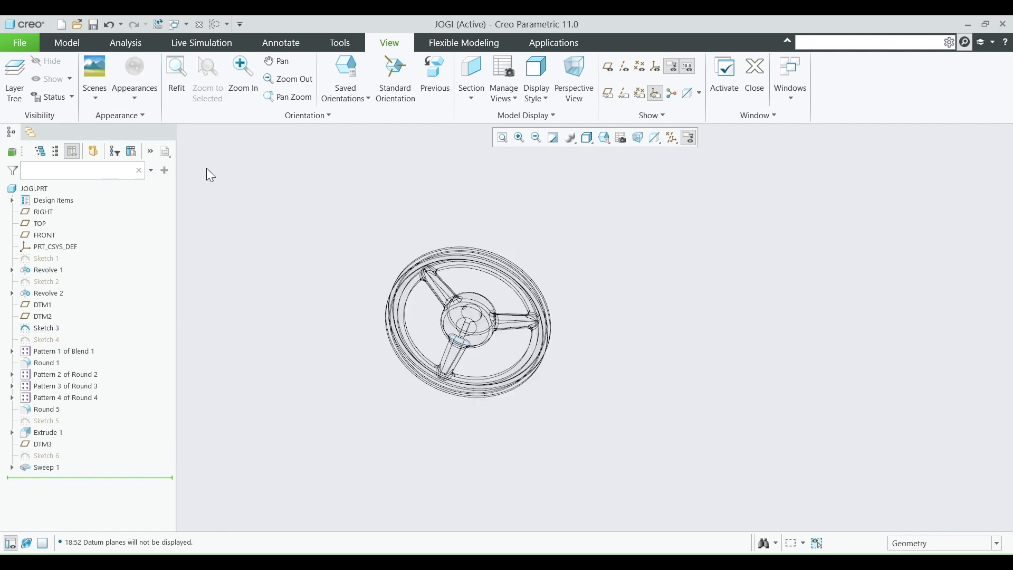
# Step: Select the whole pulley, apply the dark marbled appearance and inspect the finished part from several angles
pyautogui.moveTo(406, 320); pyautogui.dragTo(603, 339, button='middle')
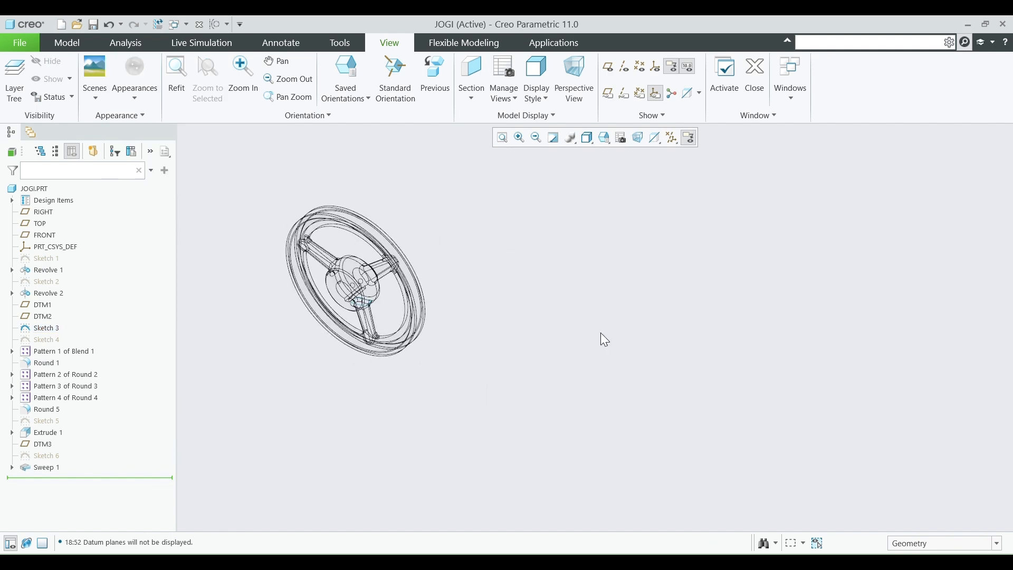
pyautogui.moveTo(200, 159); pyautogui.dragTo(472, 388)
pyautogui.click(146, 109)
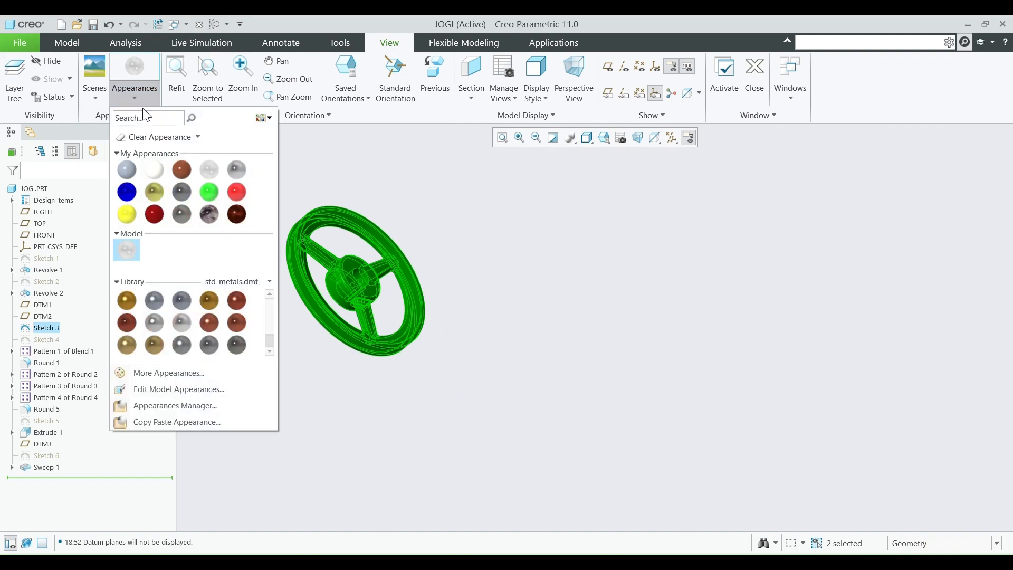
pyautogui.click(213, 220)
pyautogui.moveTo(437, 332); pyautogui.dragTo(329, 283, button='middle')
pyautogui.scroll(8, 395, 331)
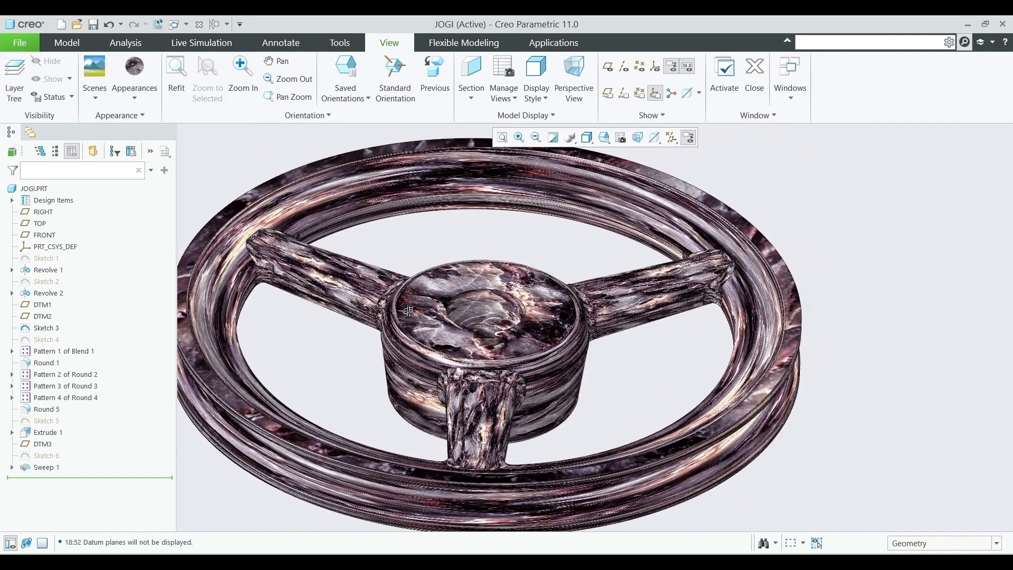
pyautogui.moveTo(408, 310); pyautogui.dragTo(382, 339, button='middle')
pyautogui.scroll(-6, 382, 337)
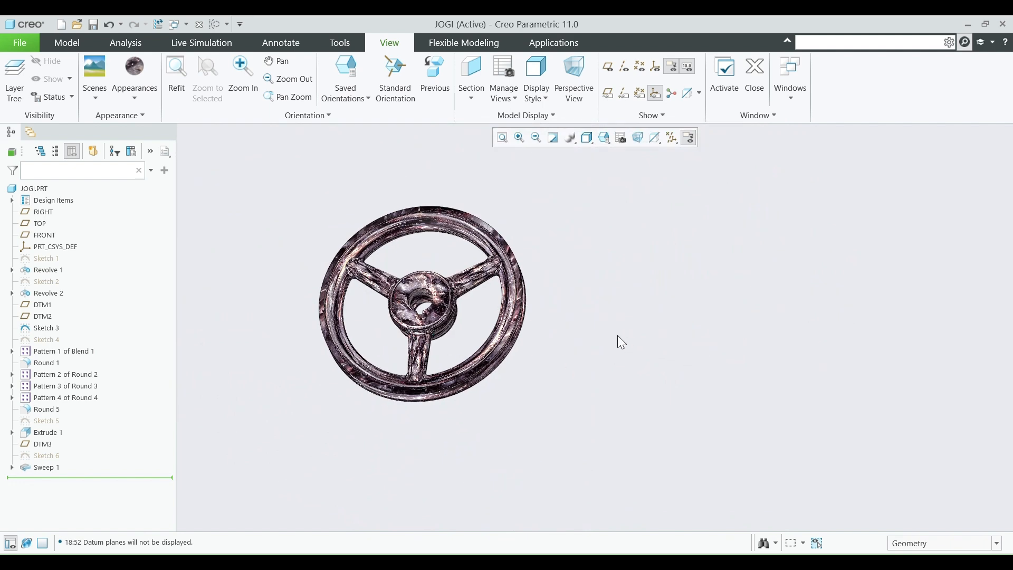
pyautogui.moveTo(323, 275); pyautogui.dragTo(341, 251, button='middle')
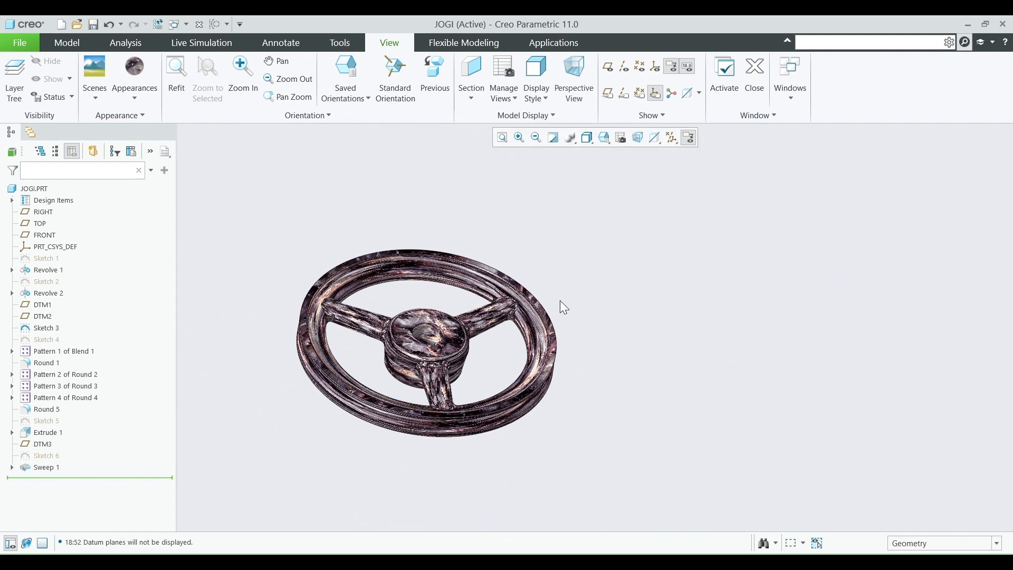